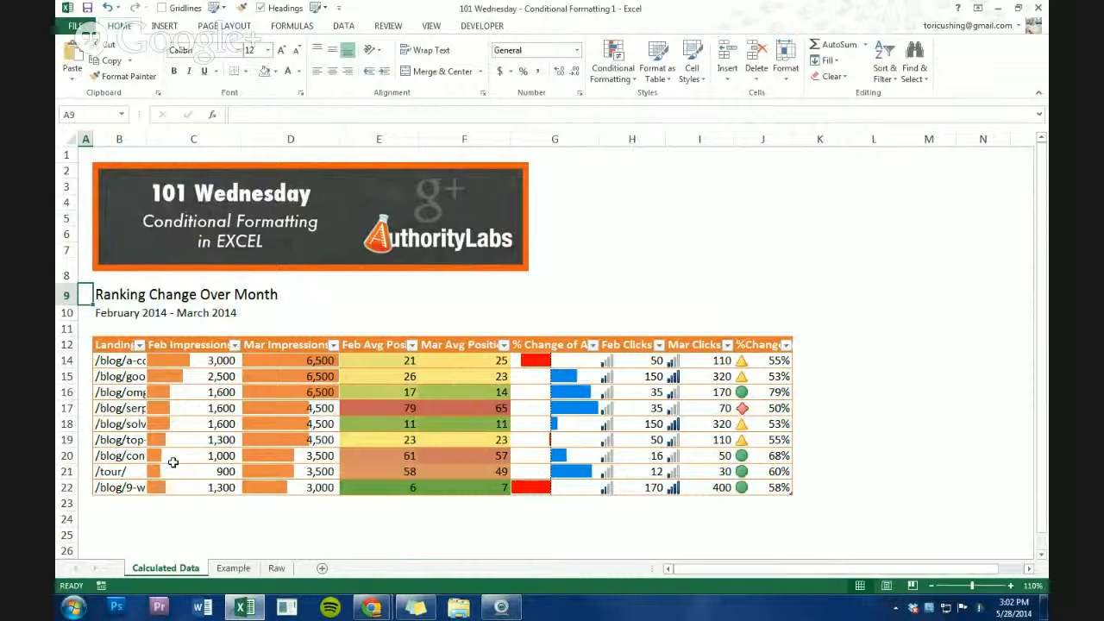
# Compare the Raw and Example sheets with the finished Calculated Data sheet, looking at their columns and formatting.
pyautogui.click(274, 568)
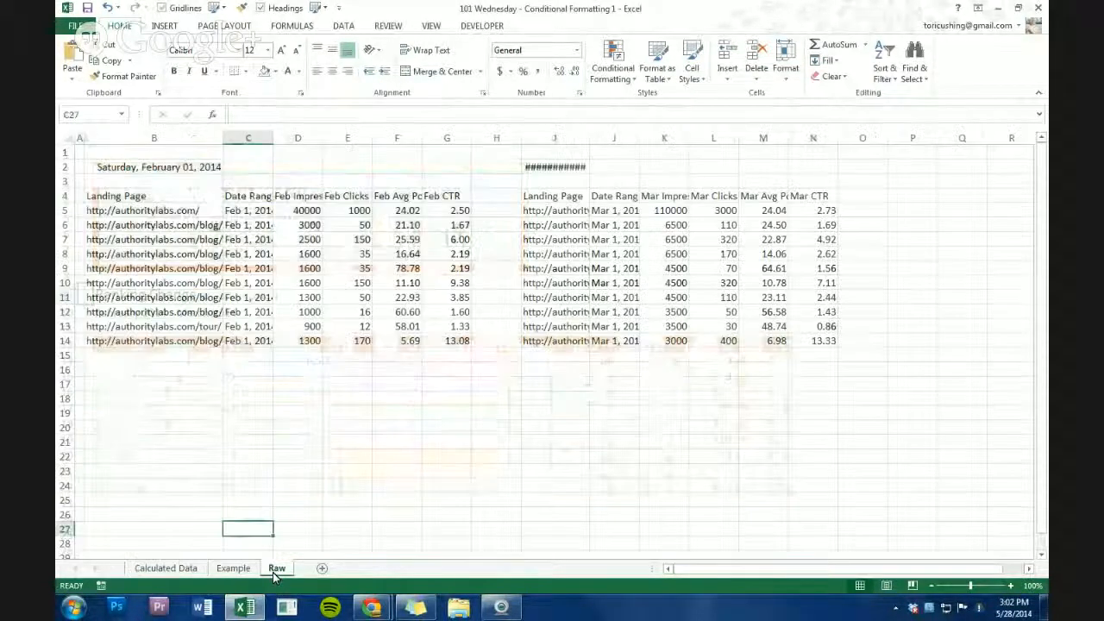
pyautogui.click(229, 570)
pyautogui.click(172, 568)
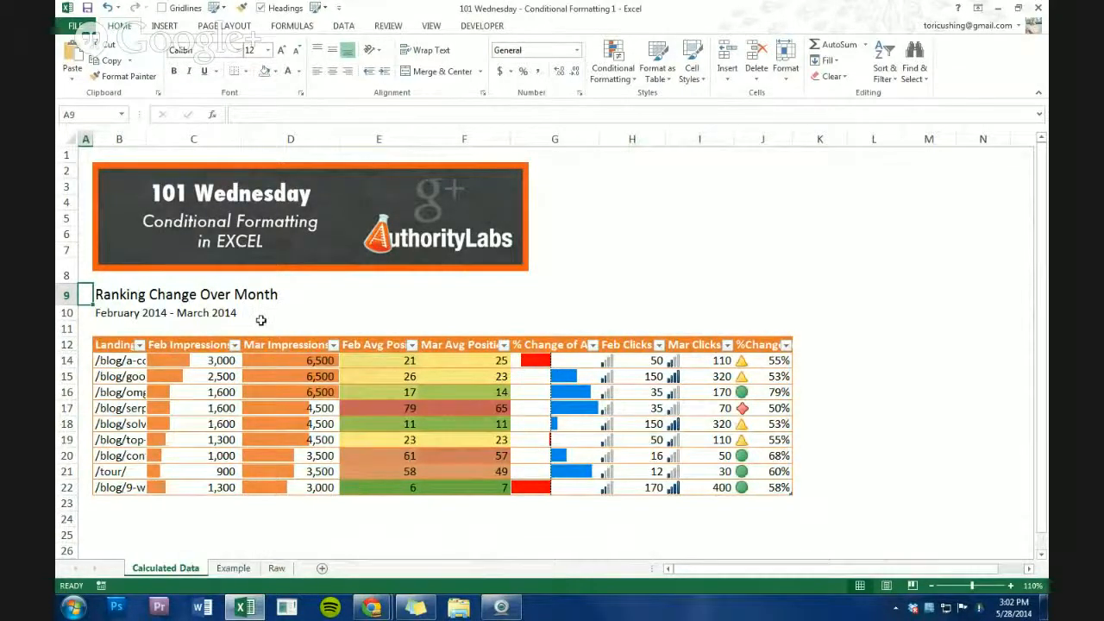
pyautogui.click(231, 567)
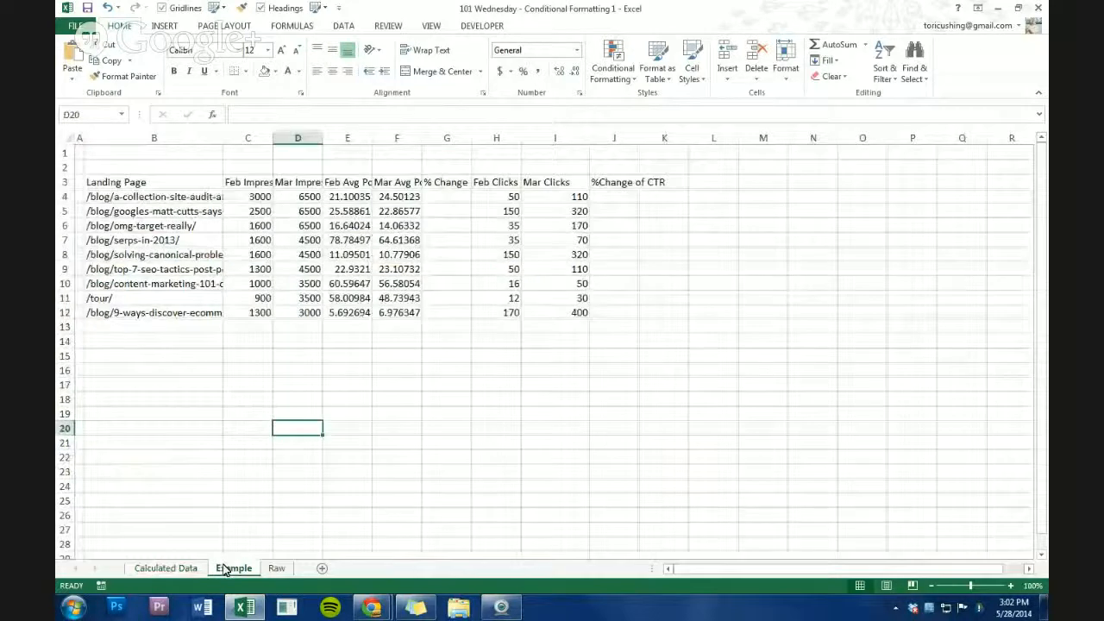
pyautogui.click(164, 328)
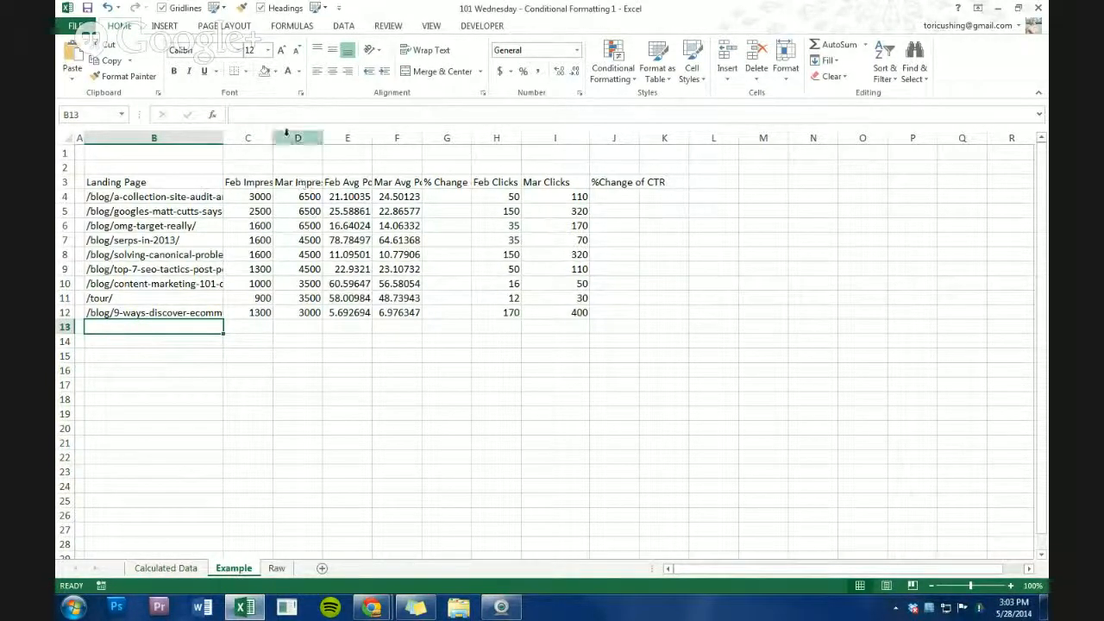
pyautogui.click(403, 182)
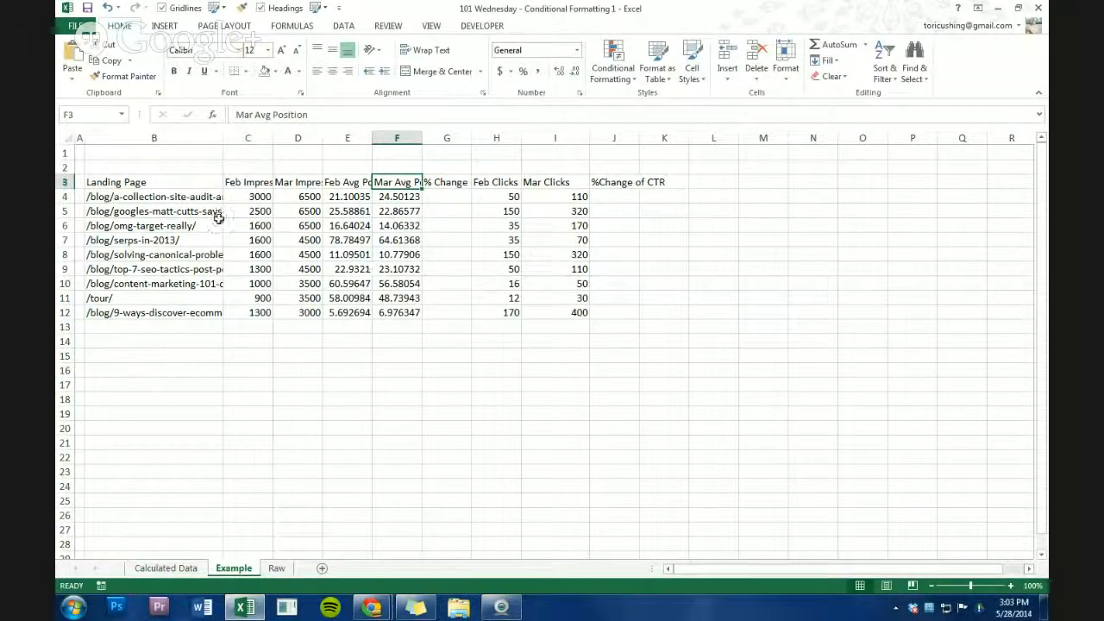
pyautogui.click(168, 568)
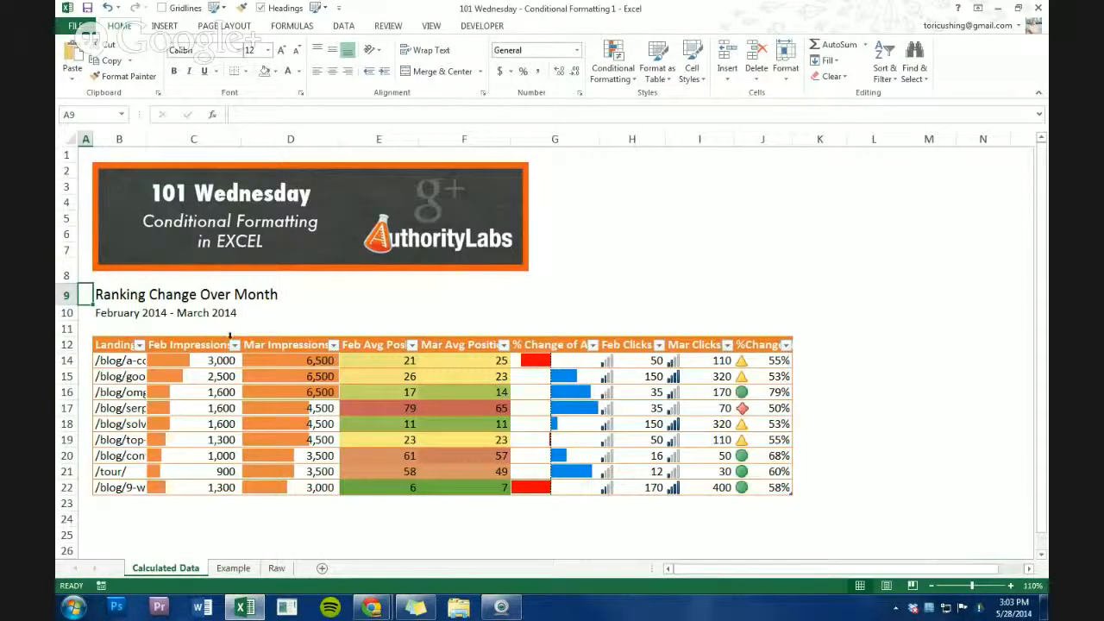
# Hide the gridlines on the Example sheet.
pyautogui.click(234, 568)
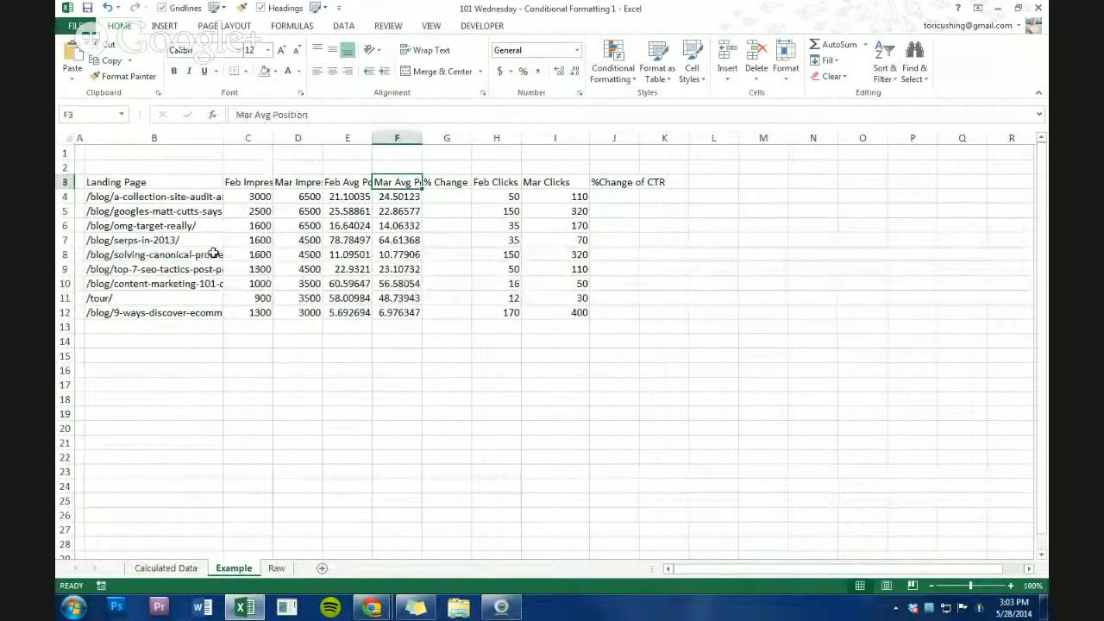
pyautogui.click(429, 26)
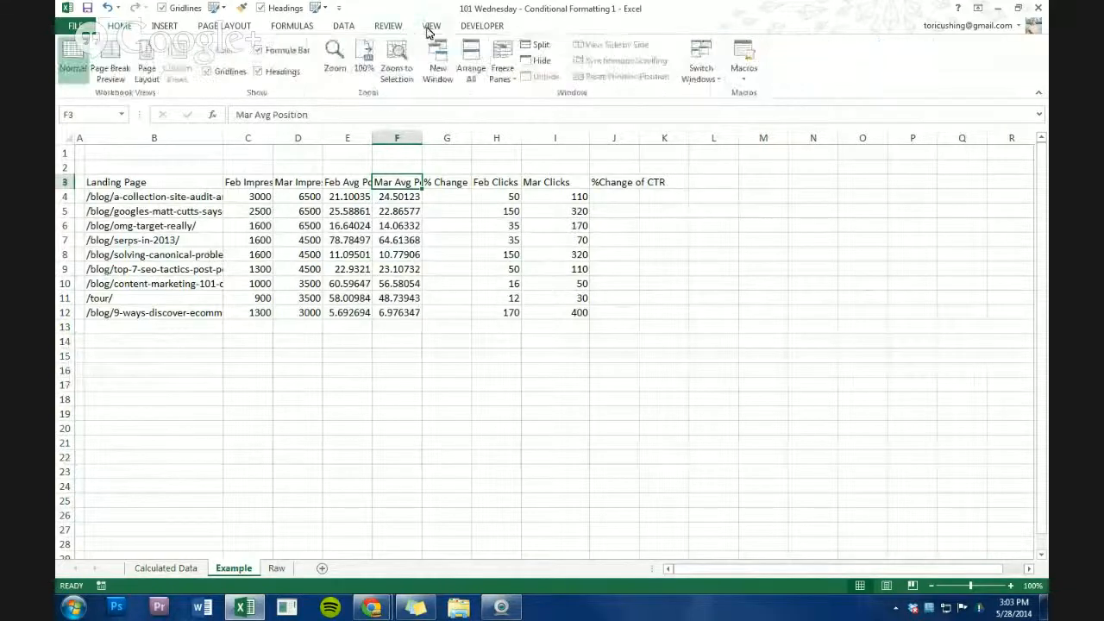
pyautogui.click(228, 72)
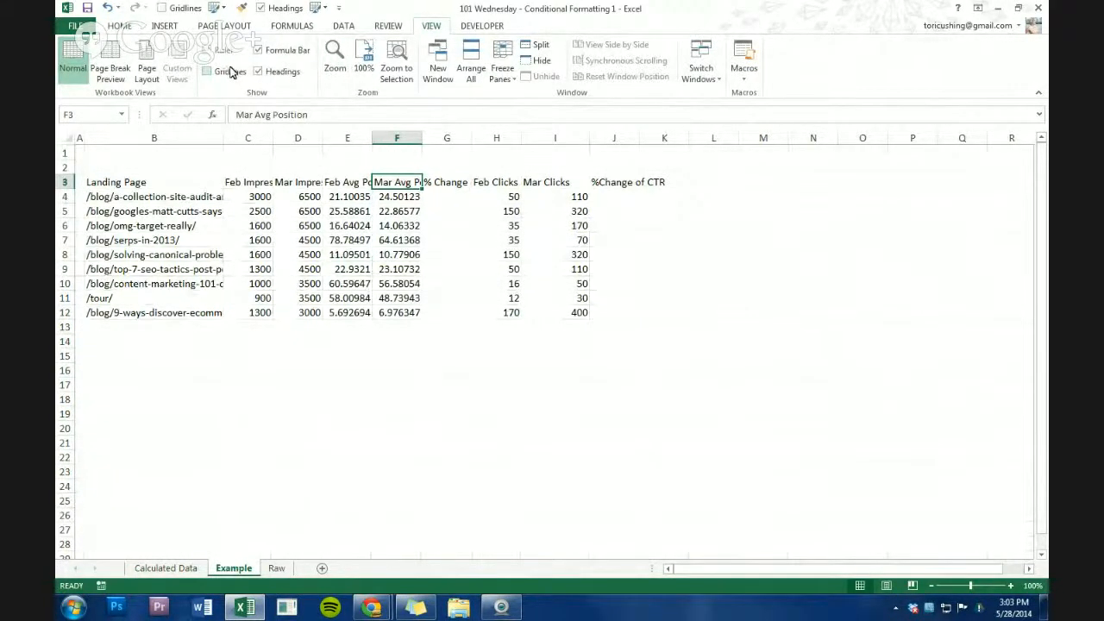
# Insert three blank rows above the header row in row 3 of the Example sheet.
pyautogui.click(153, 181)
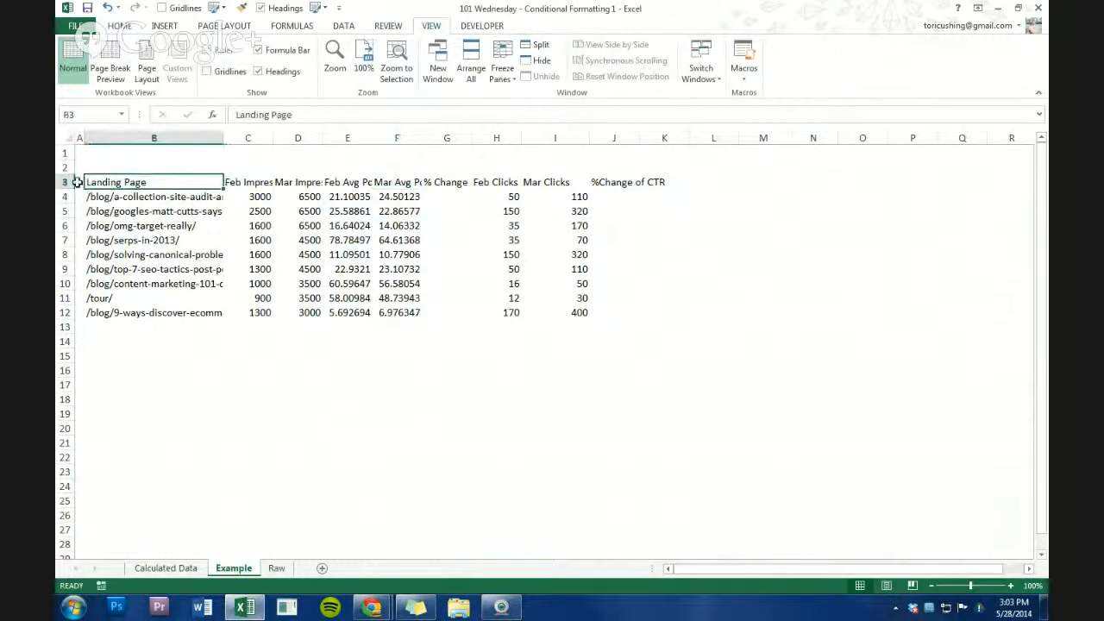
pyautogui.moveTo(63, 182); pyautogui.dragTo(65, 312)
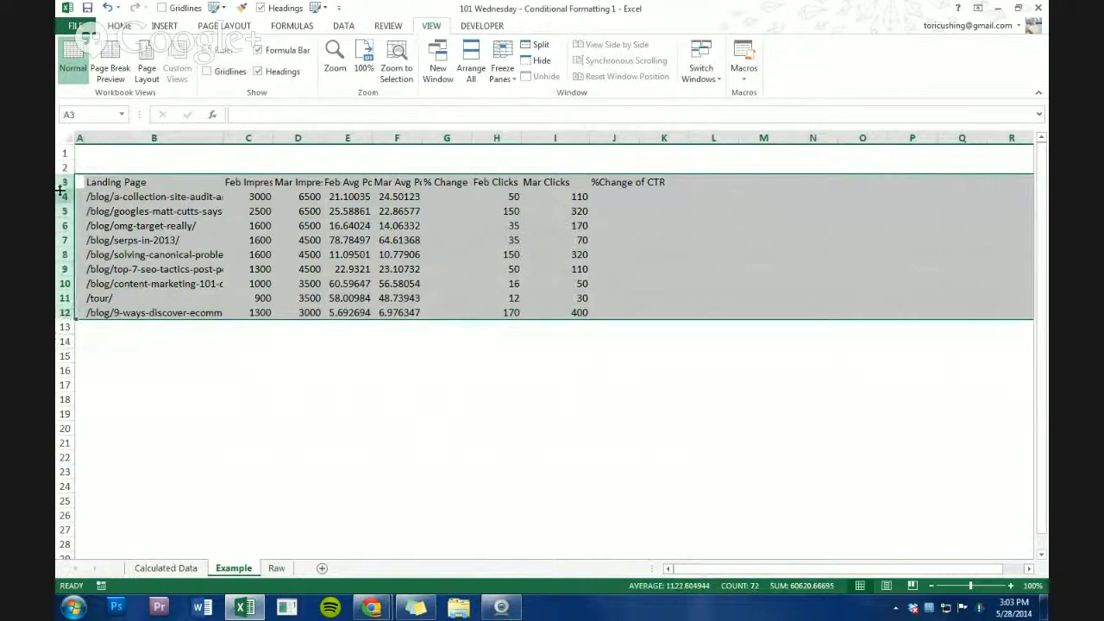
pyautogui.moveTo(61, 182); pyautogui.dragTo(63, 211)
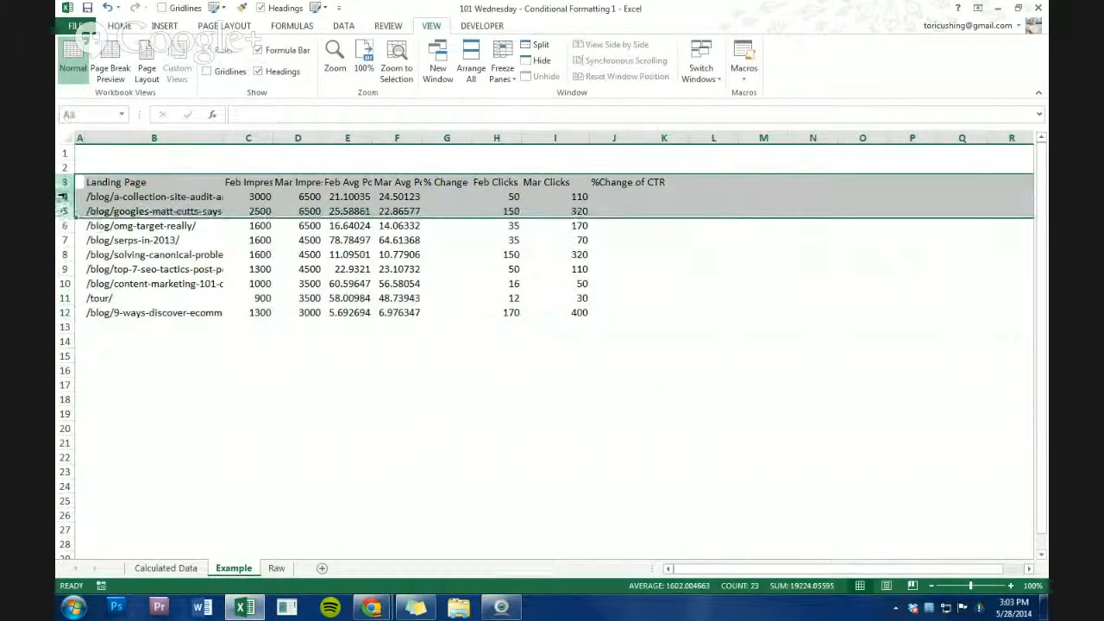
pyautogui.rightClick(69, 198)
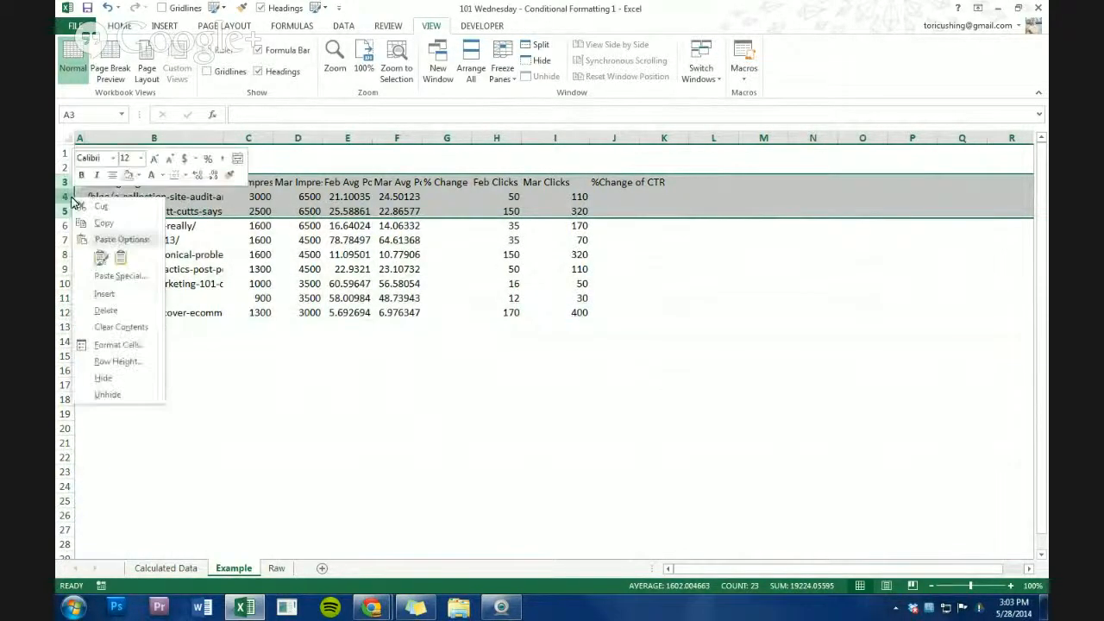
pyautogui.click(103, 294)
pyautogui.click(129, 197)
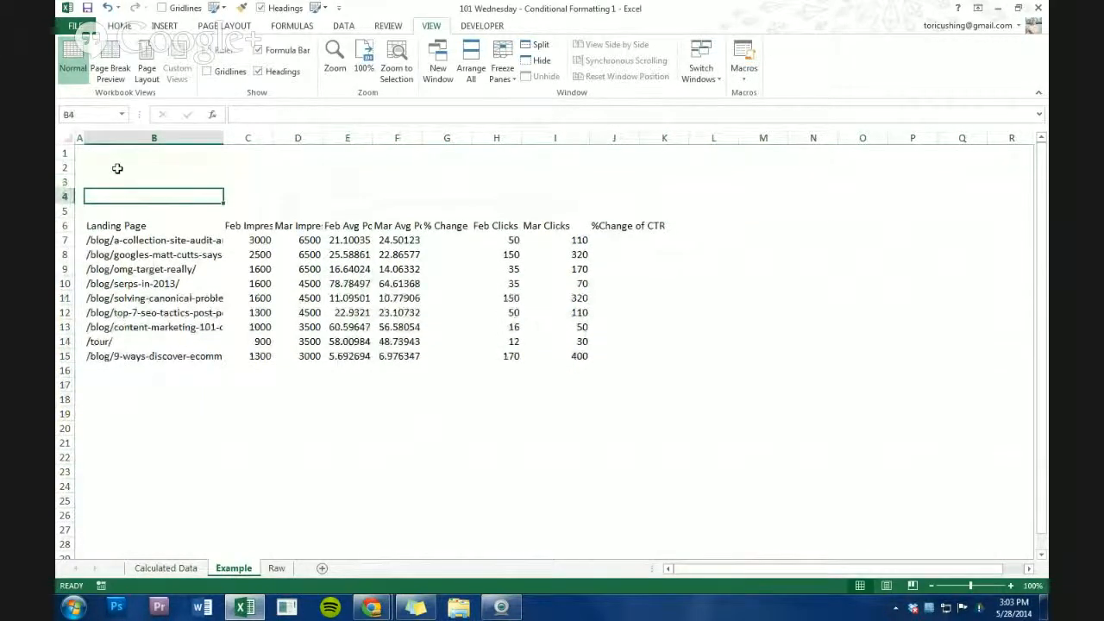
# Insert the picture AuthLabs G+ Header3-2 from the Desktop folder at cell B2.
pyautogui.click(122, 29)
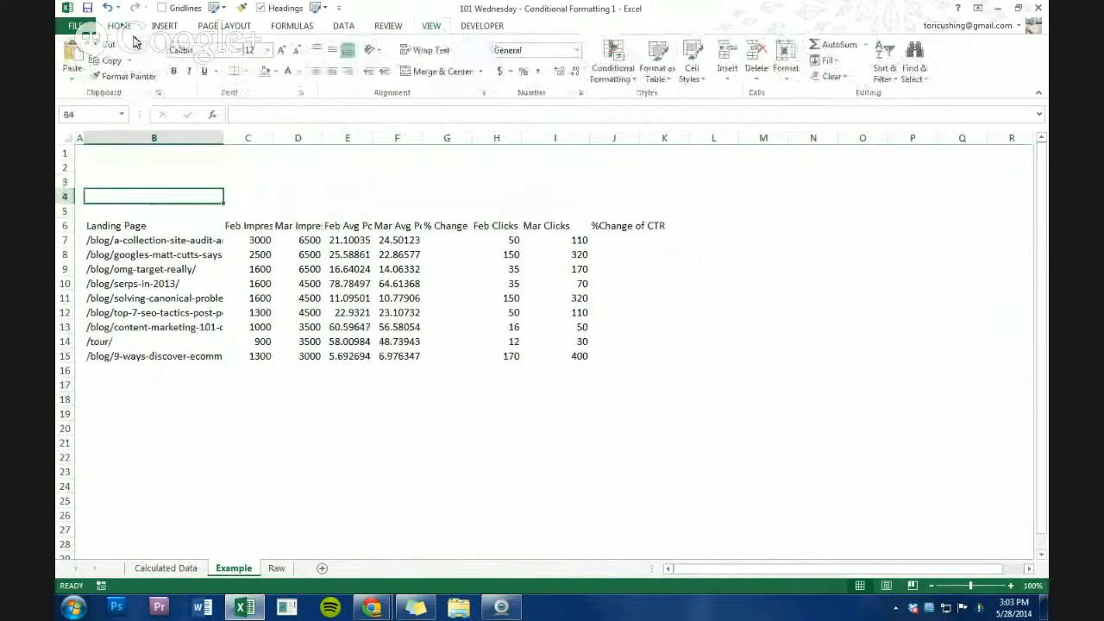
pyautogui.click(164, 26)
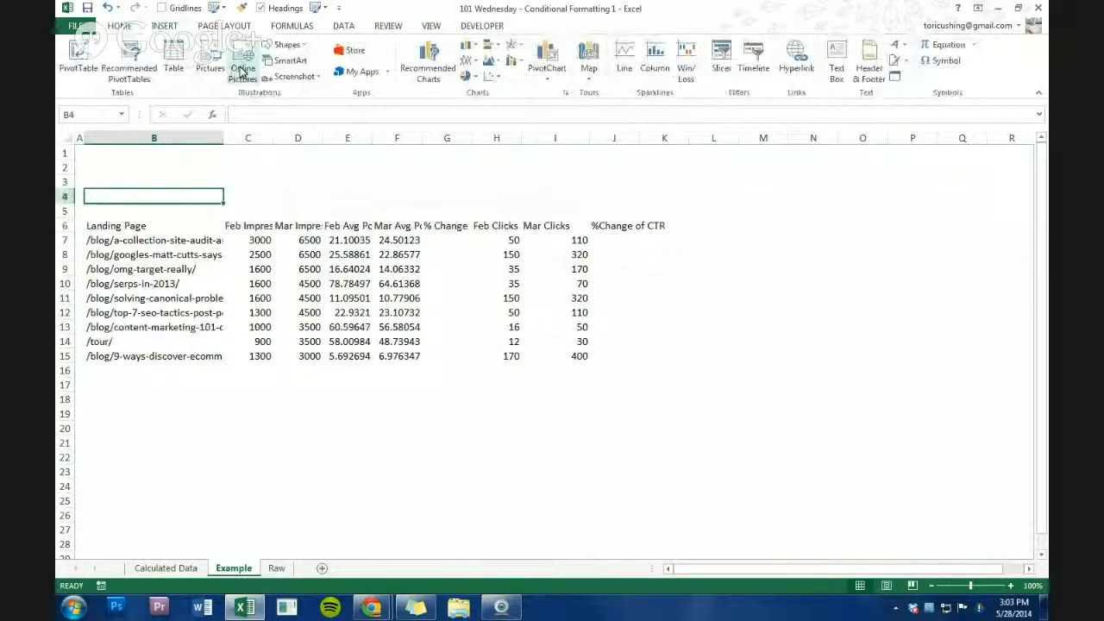
pyautogui.click(172, 164)
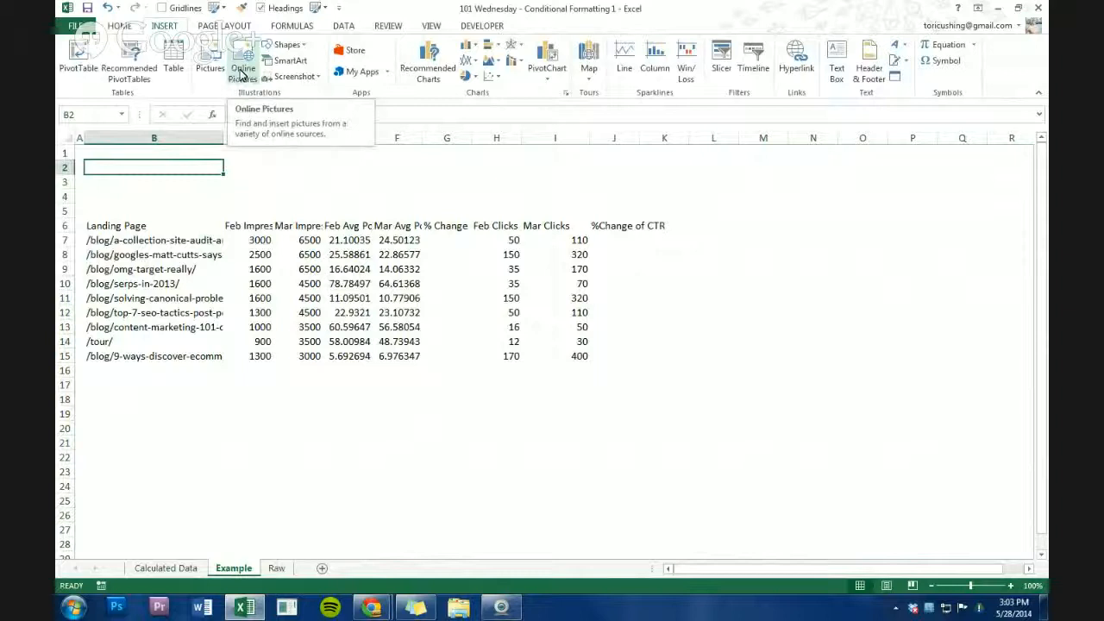
pyautogui.click(242, 74)
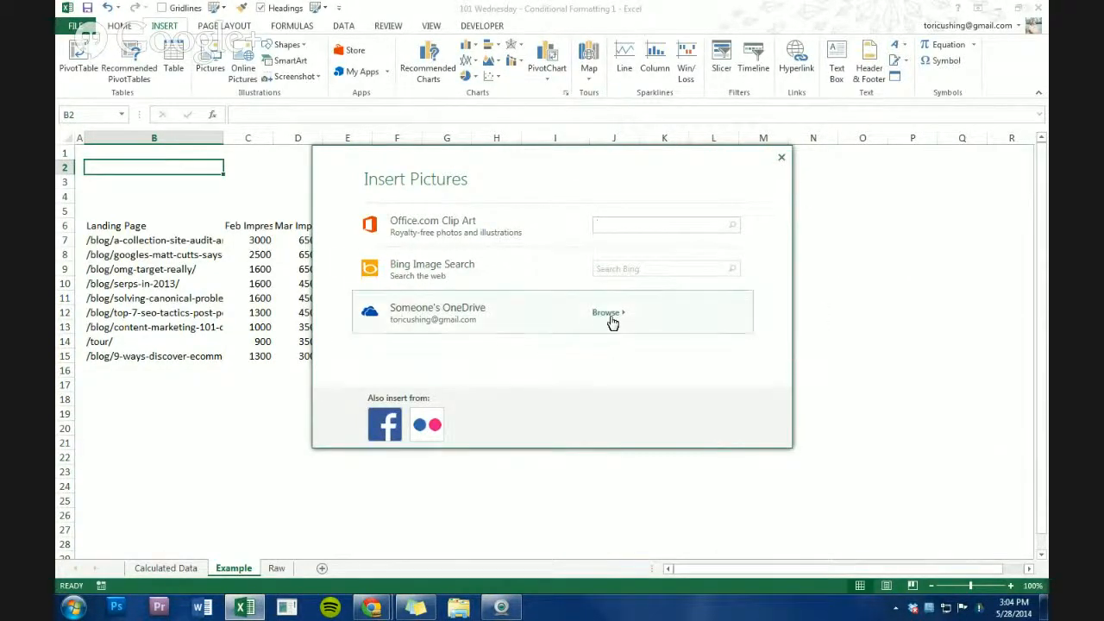
pyautogui.click(781, 157)
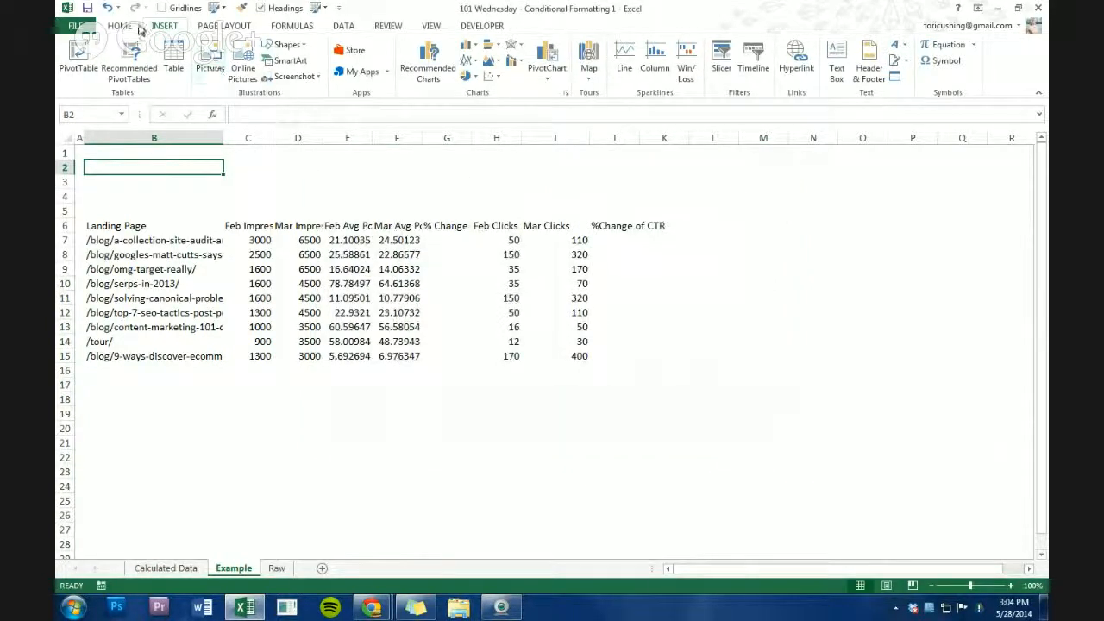
pyautogui.click(205, 69)
pyautogui.moveTo(499, 165); pyautogui.dragTo(365, 264)
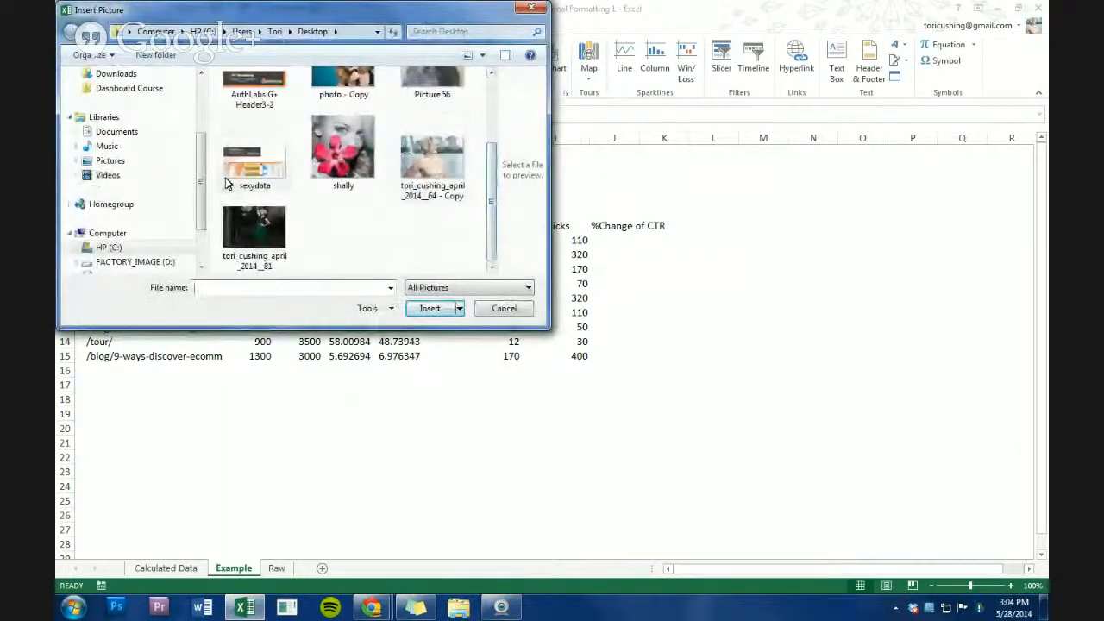
pyautogui.click(259, 97)
pyautogui.click(428, 308)
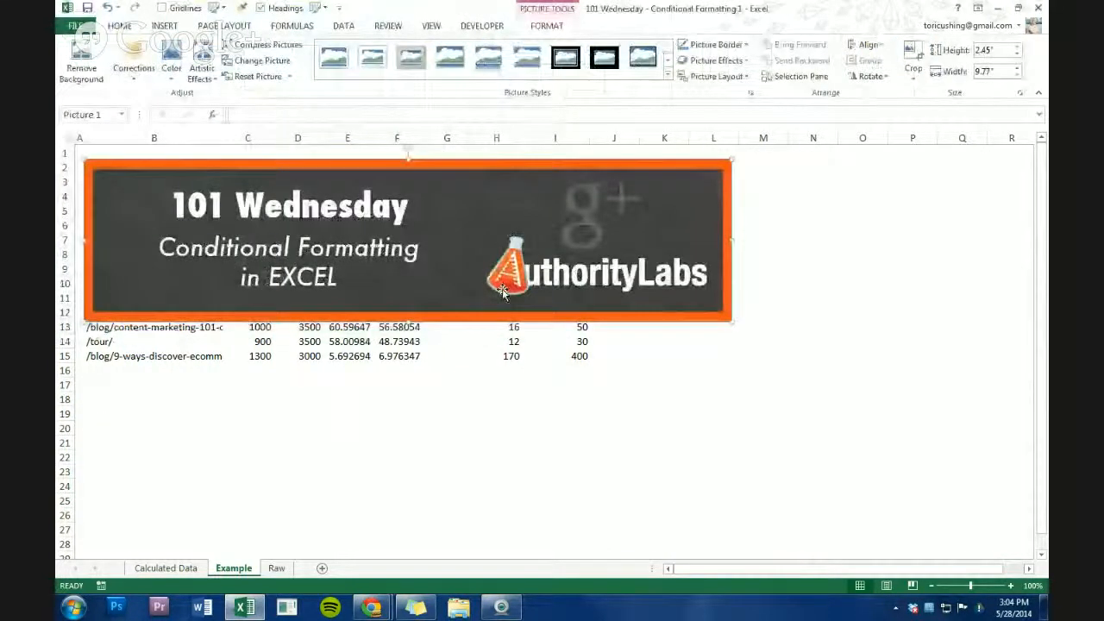
# Shrink the banner picture proportionally to fit within rows 1 to 5 above the data, spanning columns B to E.
pyautogui.moveTo(734, 322); pyautogui.dragTo(693, 312)
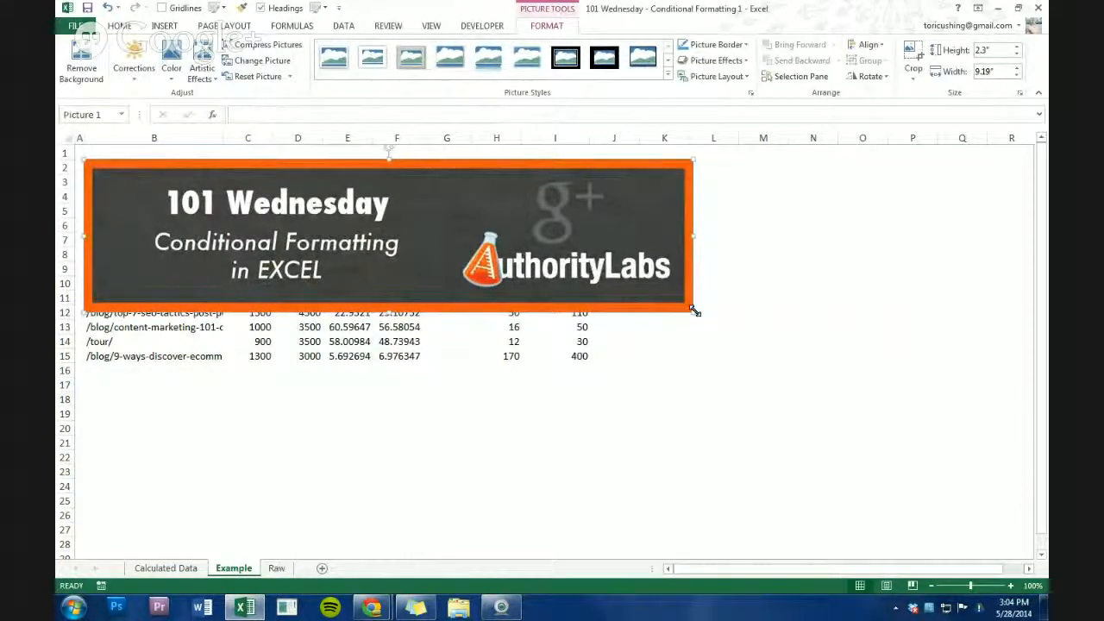
pyautogui.moveTo(694, 310); pyautogui.dragTo(341, 213)
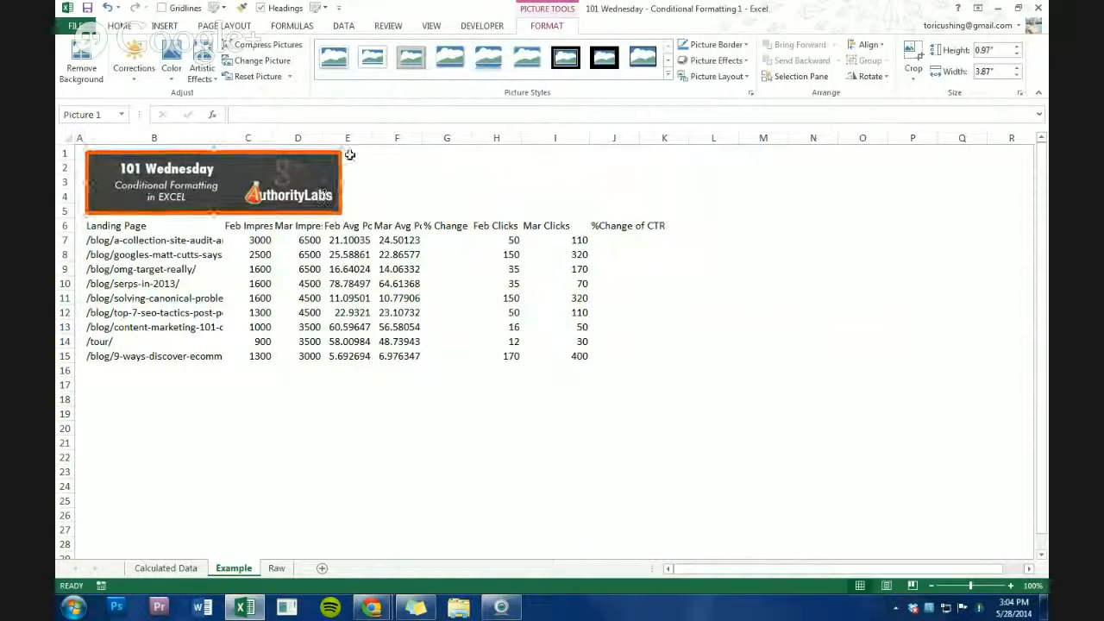
pyautogui.moveTo(342, 149); pyautogui.dragTo(353, 149)
pyautogui.click(394, 179)
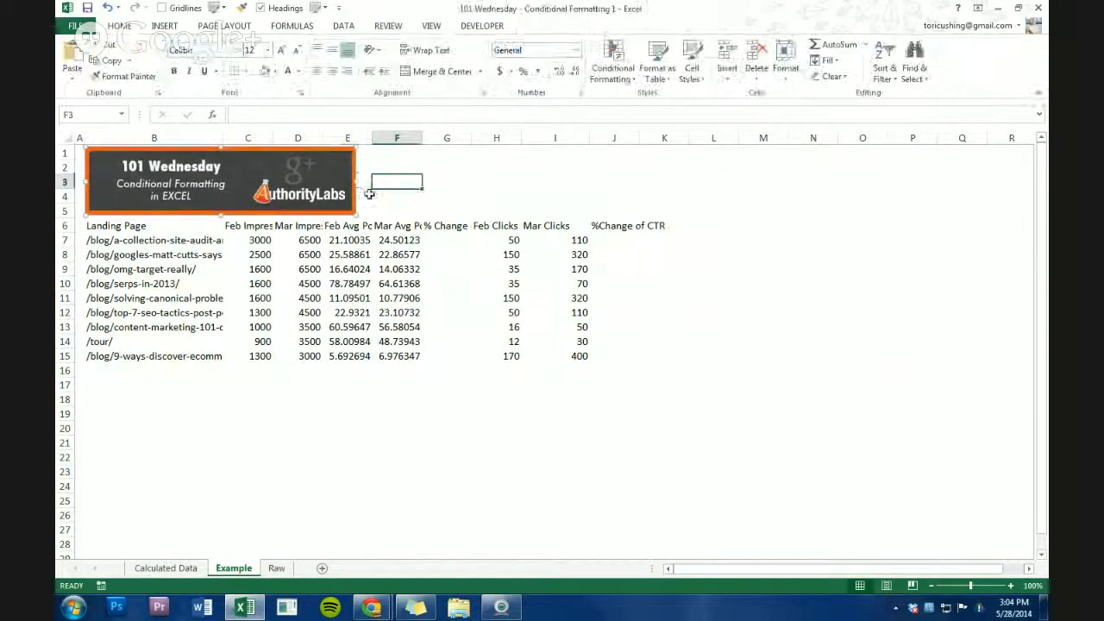
# Insert a new column before column A and narrow it to a slim margin.
pyautogui.click(79, 135)
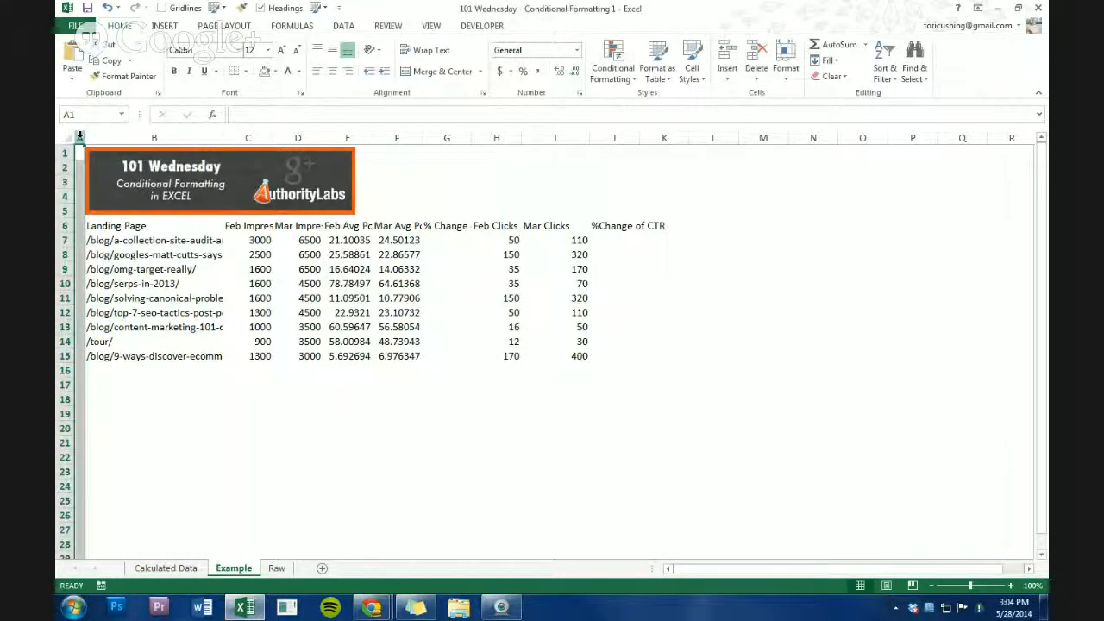
pyautogui.rightClick(85, 140)
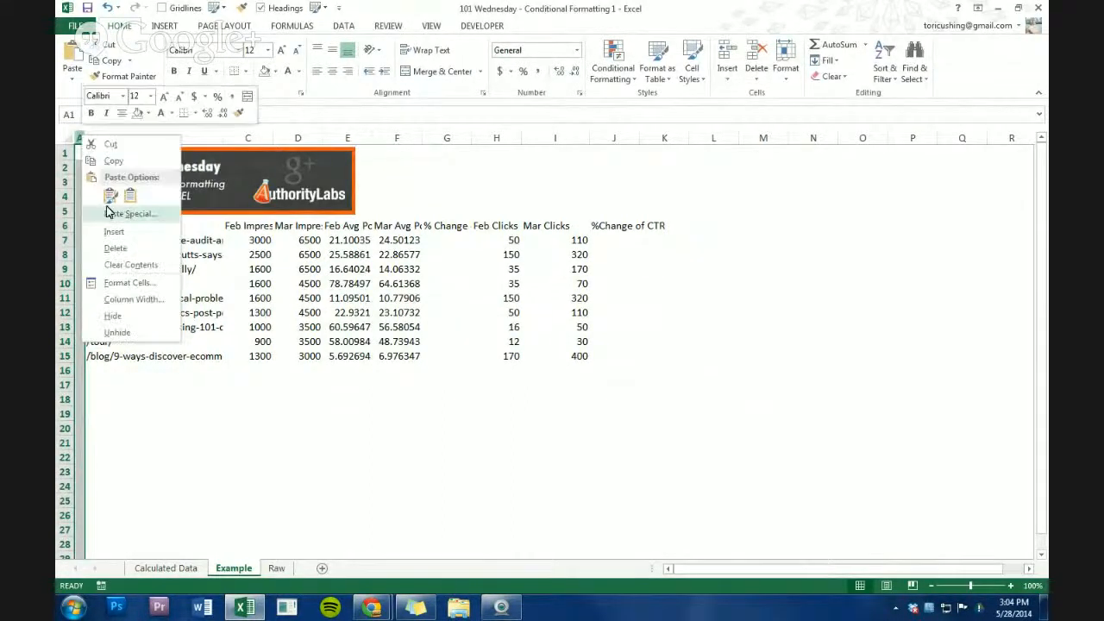
pyautogui.click(117, 234)
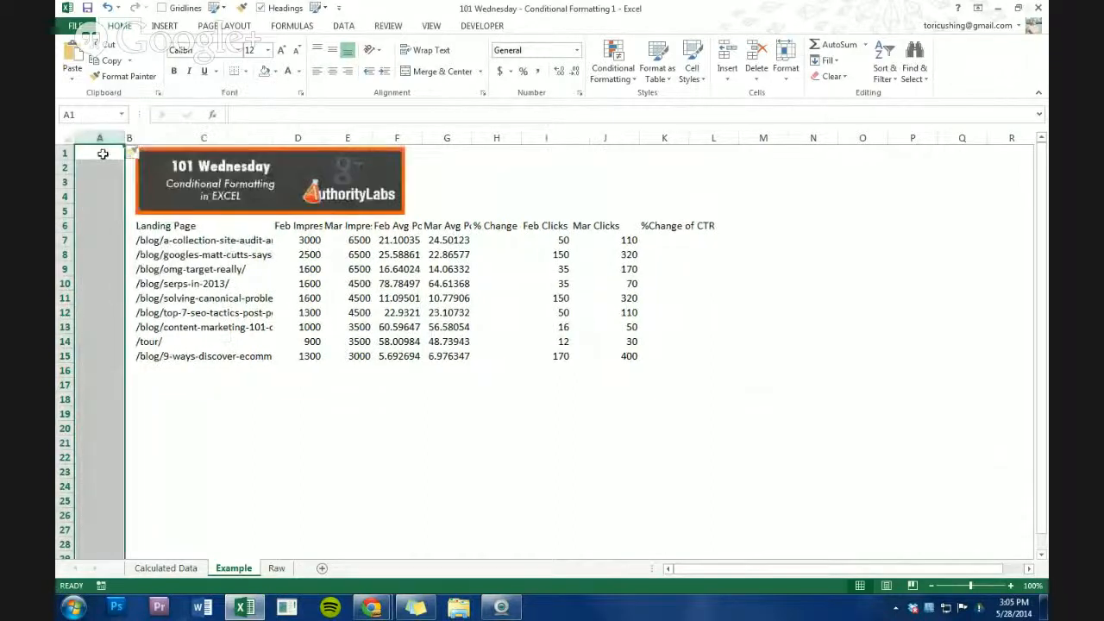
pyautogui.moveTo(125, 140); pyautogui.dragTo(85, 140)
# Delete the newly inserted narrow column A.
pyautogui.rightClick(81, 138)
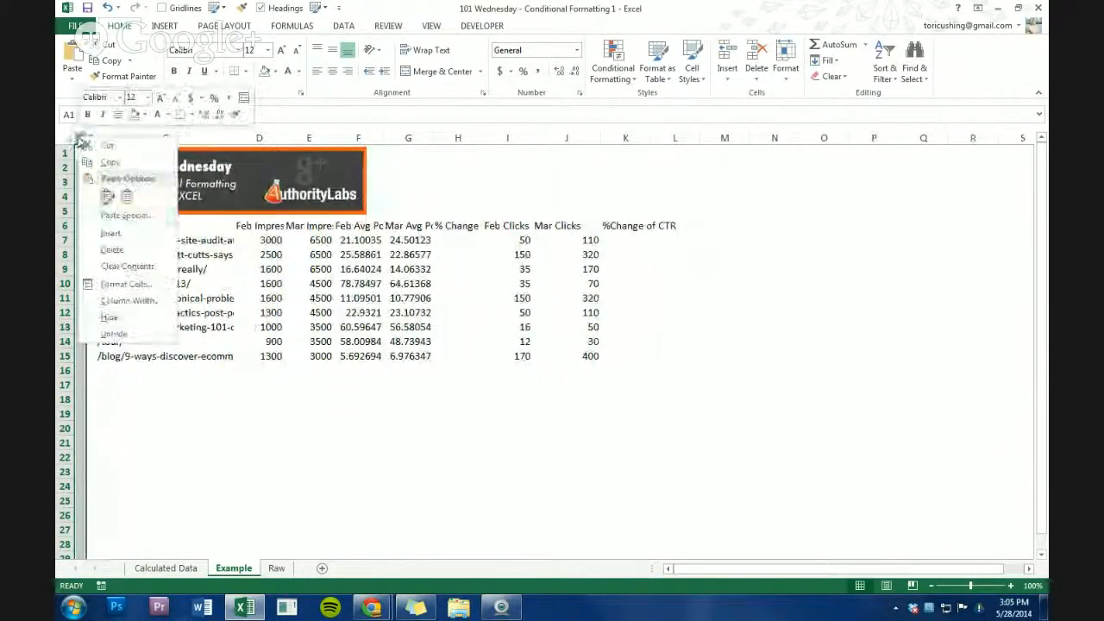
pyautogui.click(112, 250)
pyautogui.click(101, 281)
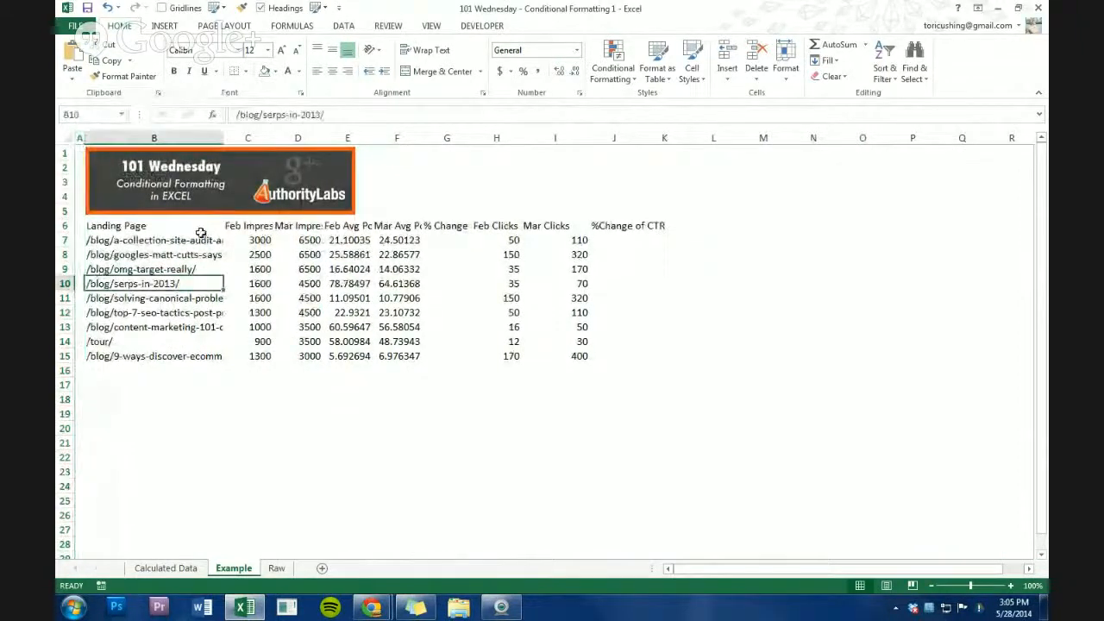
# Insert three blank rows above the header row in row 6.
pyautogui.moveTo(66, 226); pyautogui.dragTo(65, 254)
pyautogui.rightClick(67, 252)
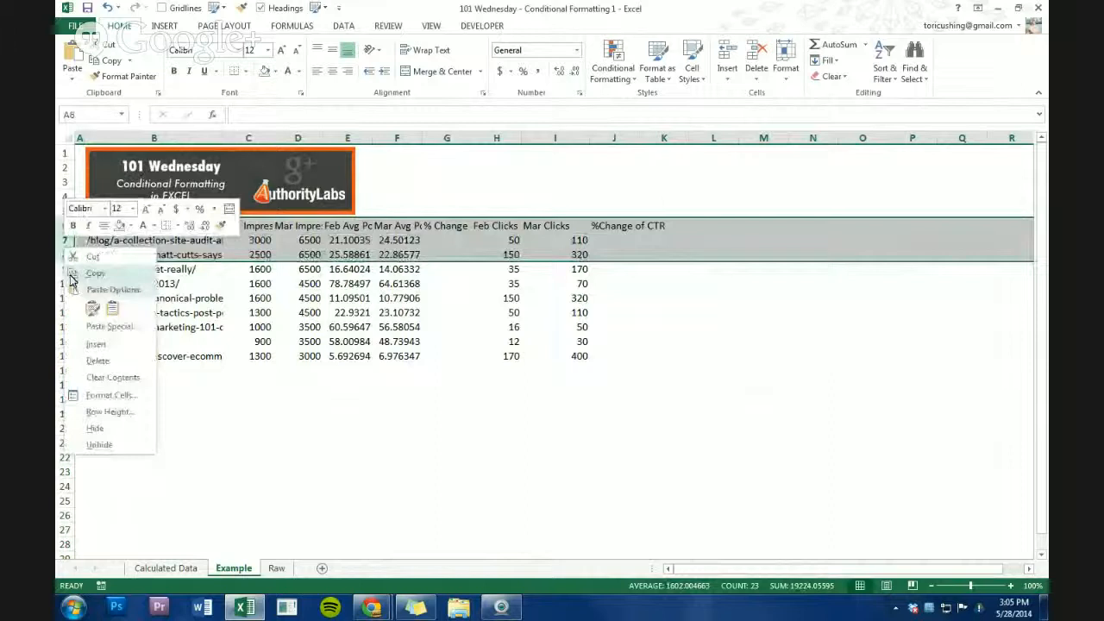
pyautogui.click(95, 345)
pyautogui.click(147, 233)
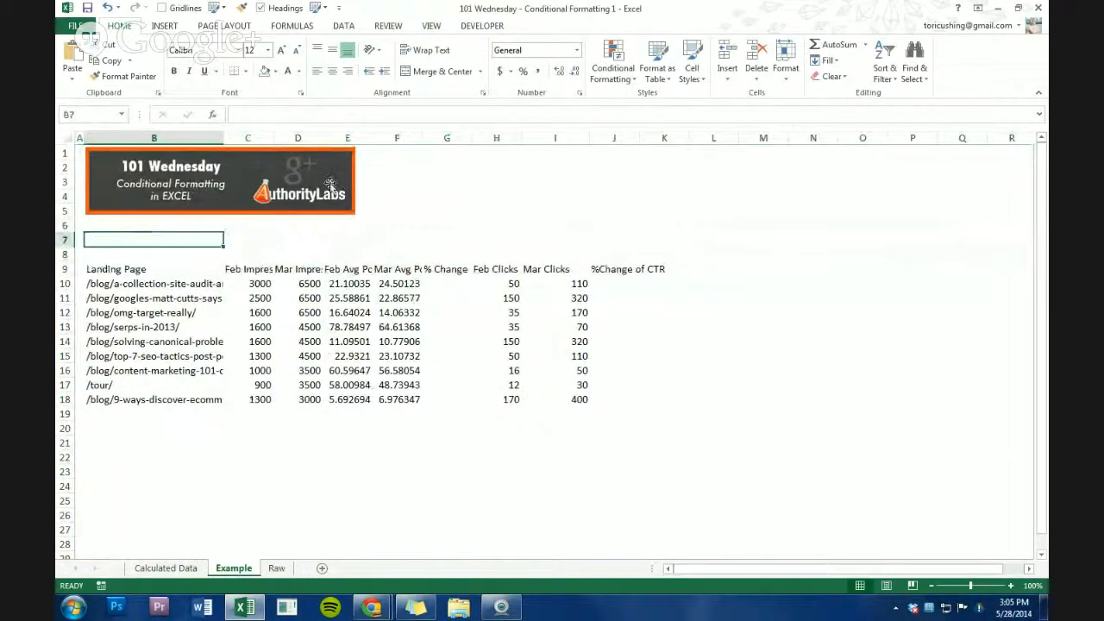
# Enlarge the banner picture proportionally so it covers rows 1 to 6 and extends across column F.
pyautogui.click(357, 214)
pyautogui.moveTo(359, 217); pyautogui.dragTo(377, 239)
pyautogui.click(360, 284)
# Convert the landing page data in B9:J18 into a table with headers and give it the orange banded style.
pyautogui.click(150, 283)
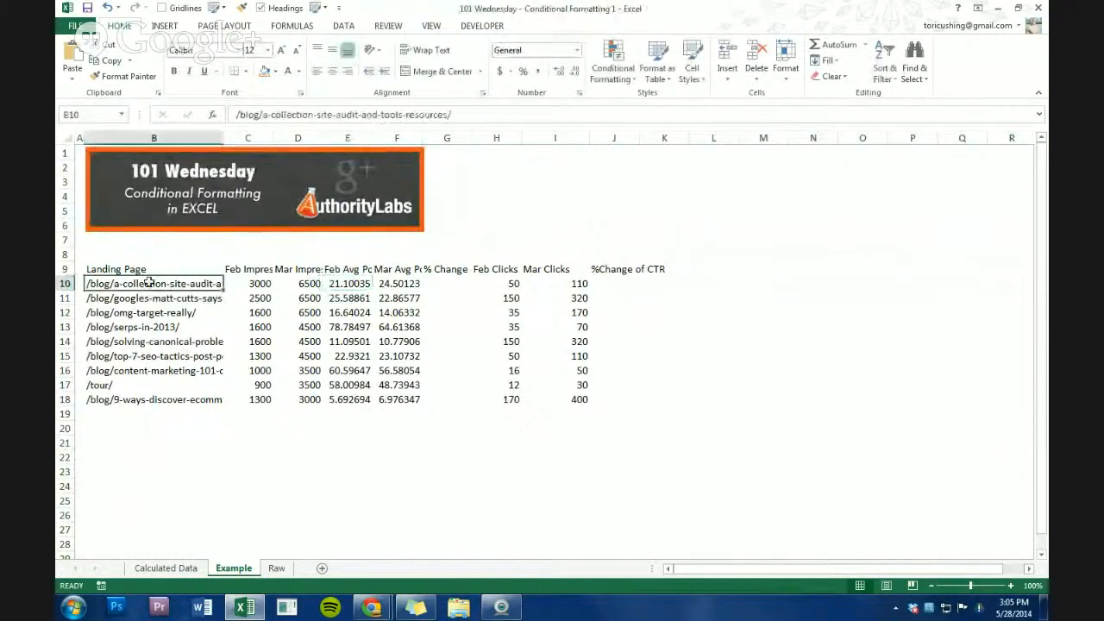
pyautogui.click(143, 270)
pyautogui.click(234, 327)
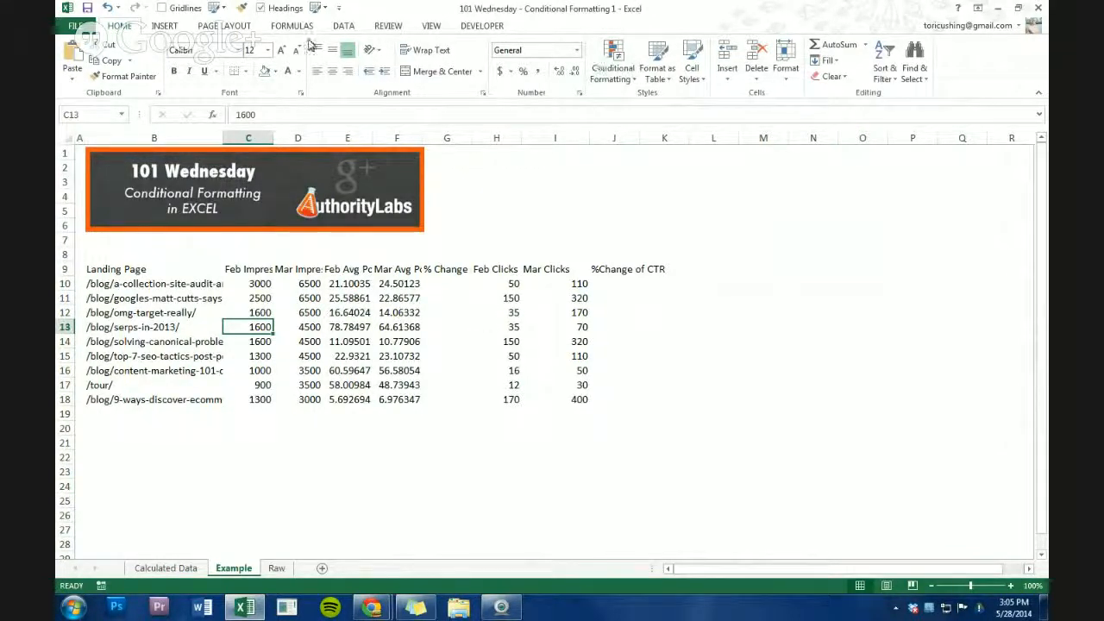
pyautogui.click(165, 26)
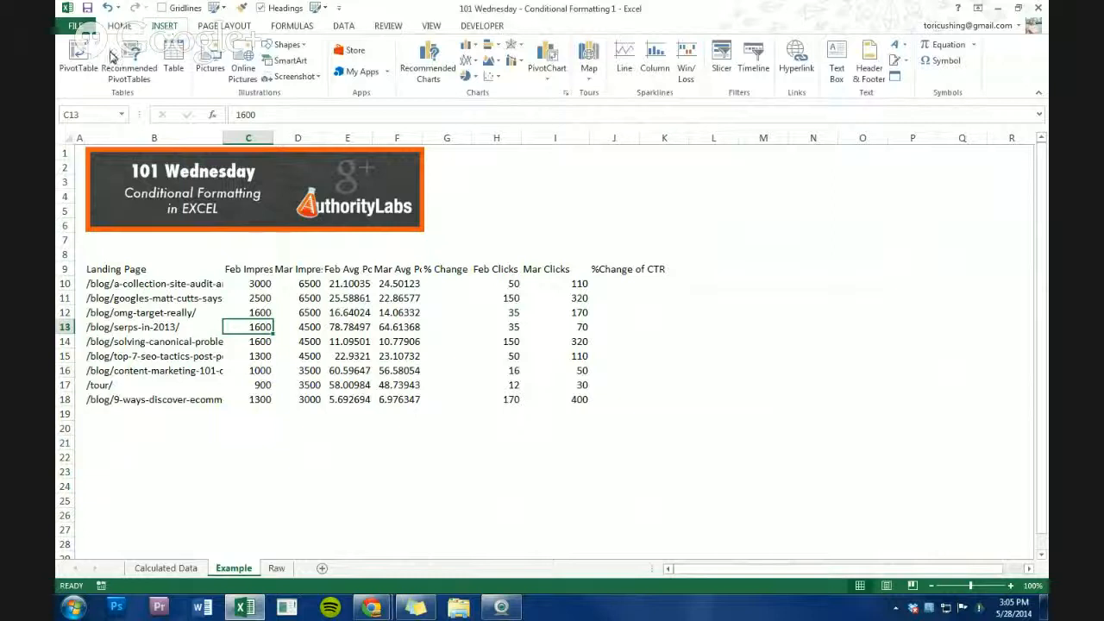
pyautogui.click(173, 59)
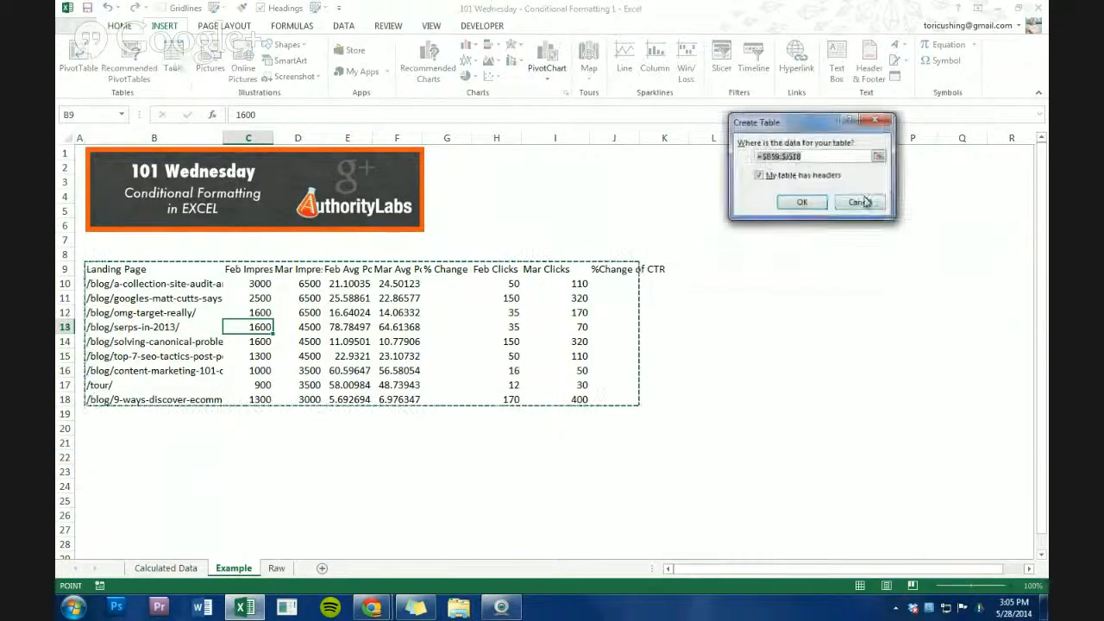
pyautogui.click(804, 201)
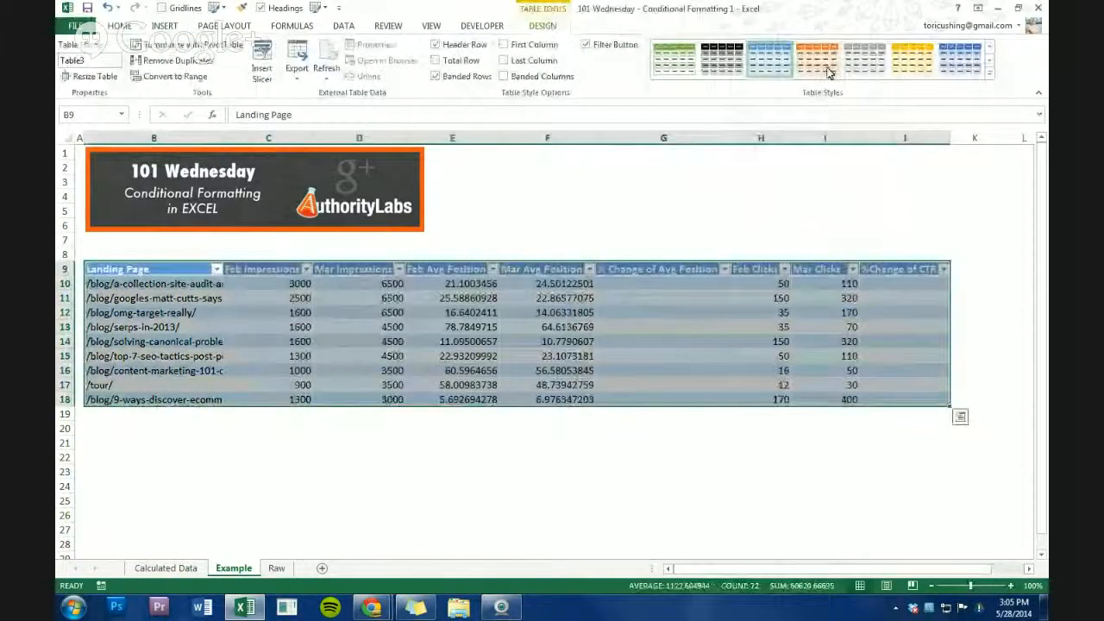
pyautogui.click(827, 68)
pyautogui.click(660, 354)
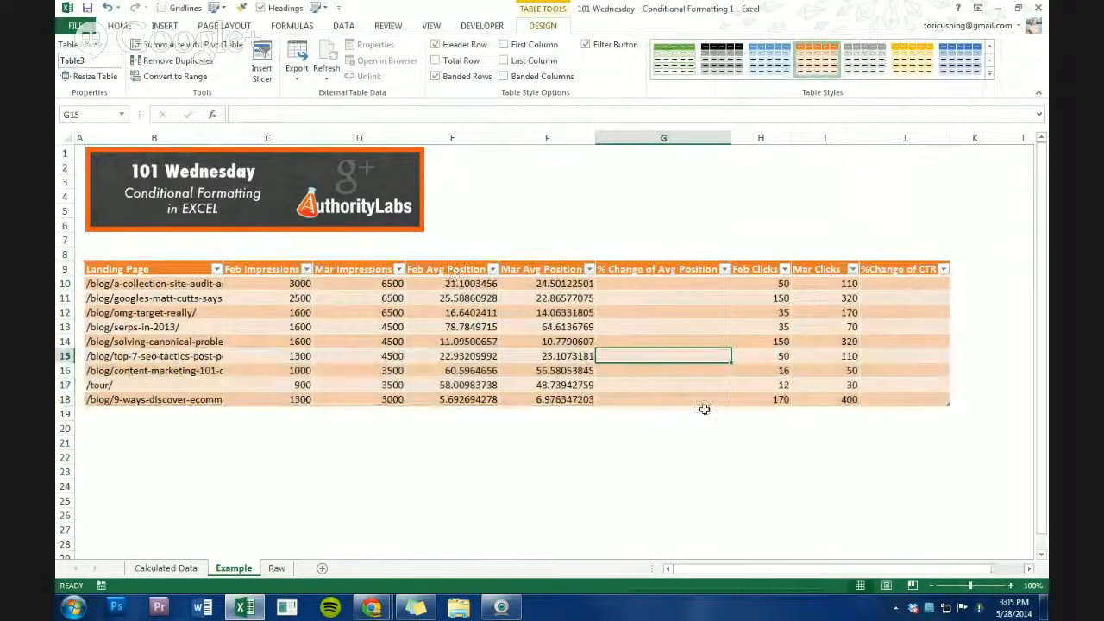
# Narrow the % Change of Avg Position, %Change of CTR, Feb Impressions and Mar Impressions columns.
pyautogui.moveTo(731, 138); pyautogui.dragTo(674, 147)
pyautogui.moveTo(898, 136); pyautogui.dragTo(881, 136)
pyautogui.moveTo(314, 139); pyautogui.dragTo(289, 140)
pyautogui.moveTo(382, 138); pyautogui.dragTo(350, 138)
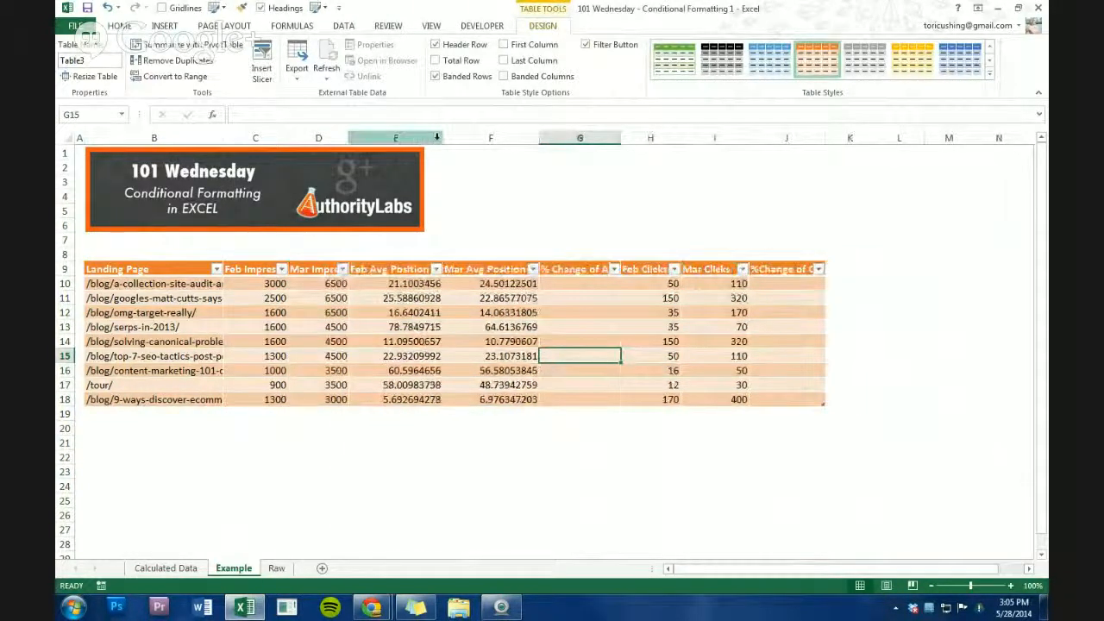
# Switch the table to the Light orange style with a solid header and thin lines between unshaded rows.
pyautogui.click(430, 313)
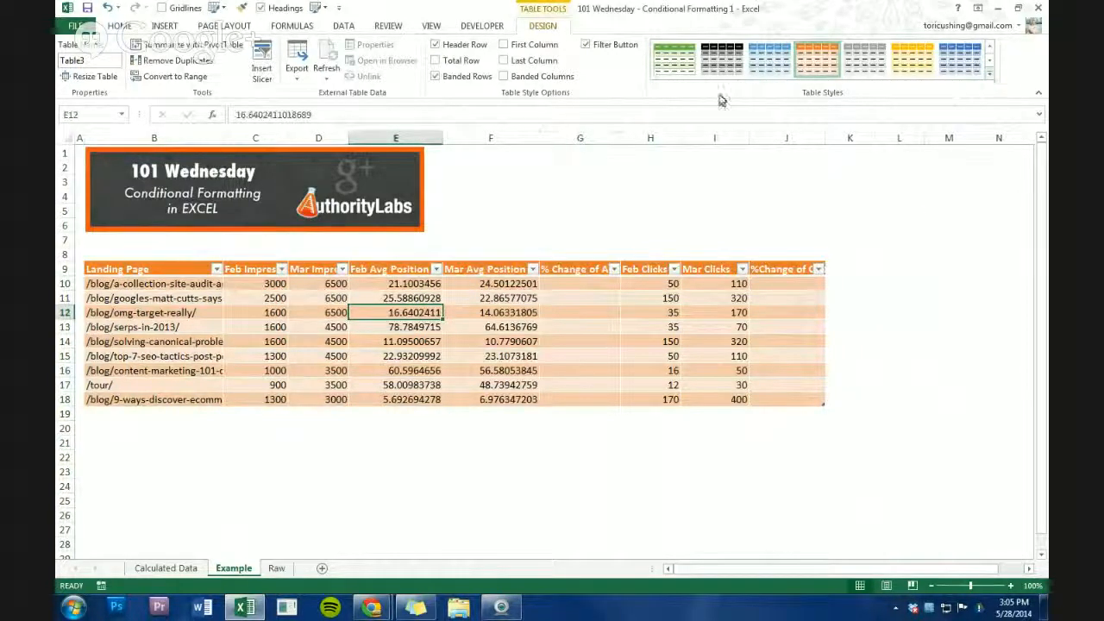
pyautogui.click(992, 75)
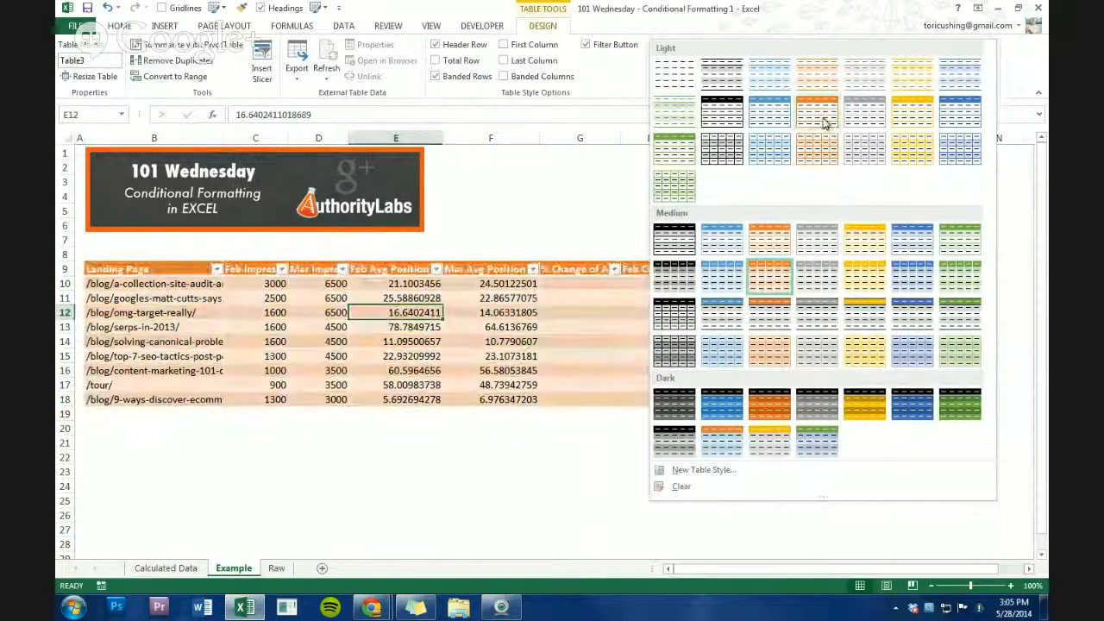
pyautogui.click(823, 124)
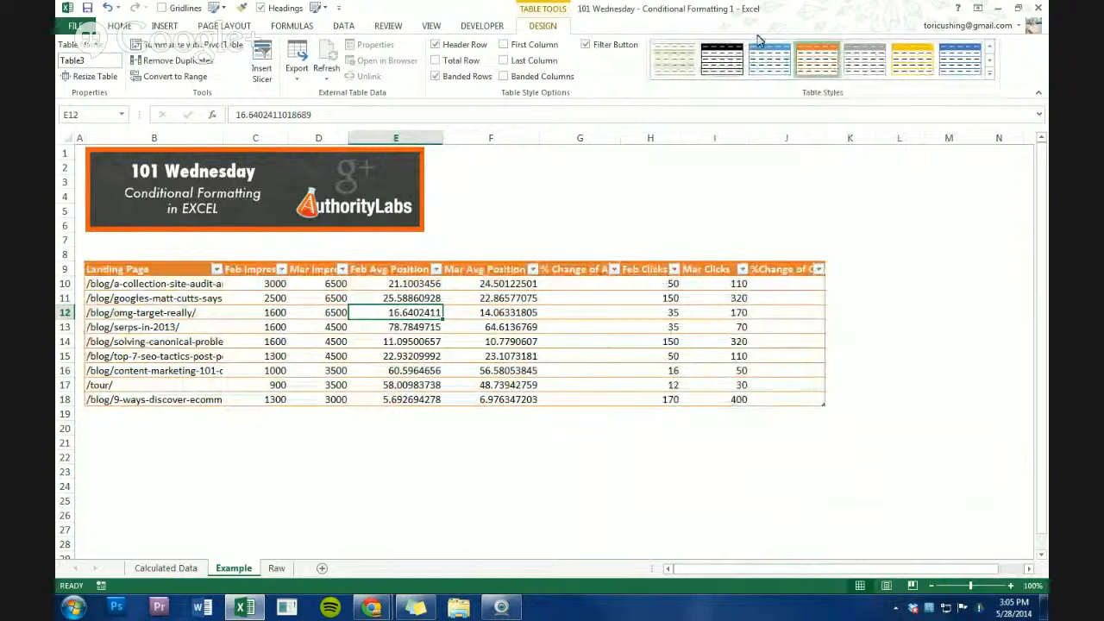
pyautogui.click(695, 353)
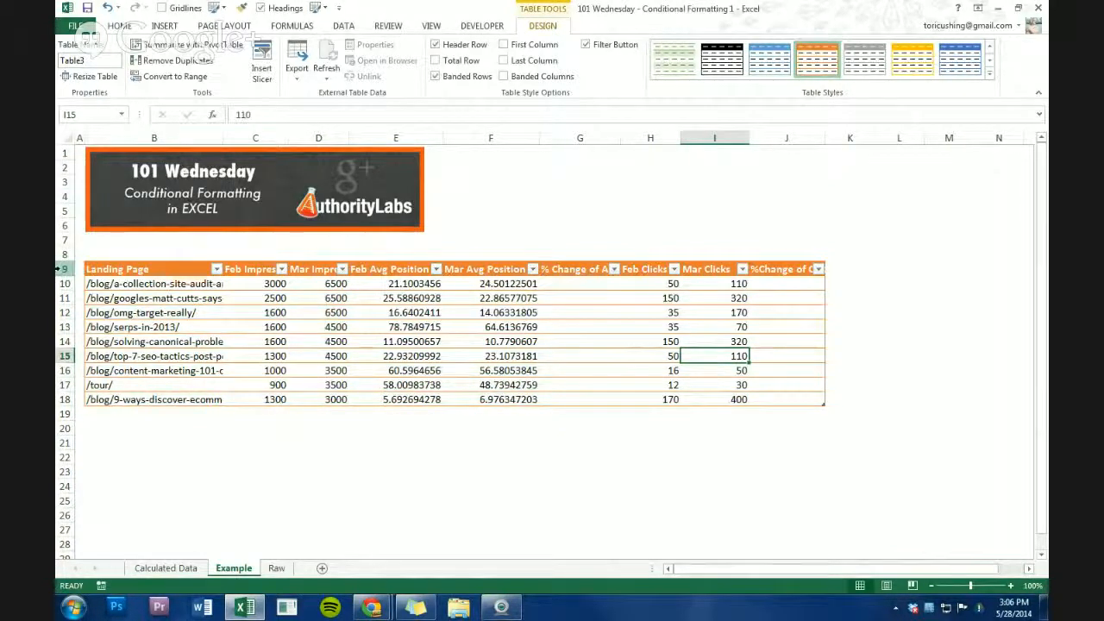
pyautogui.click(221, 312)
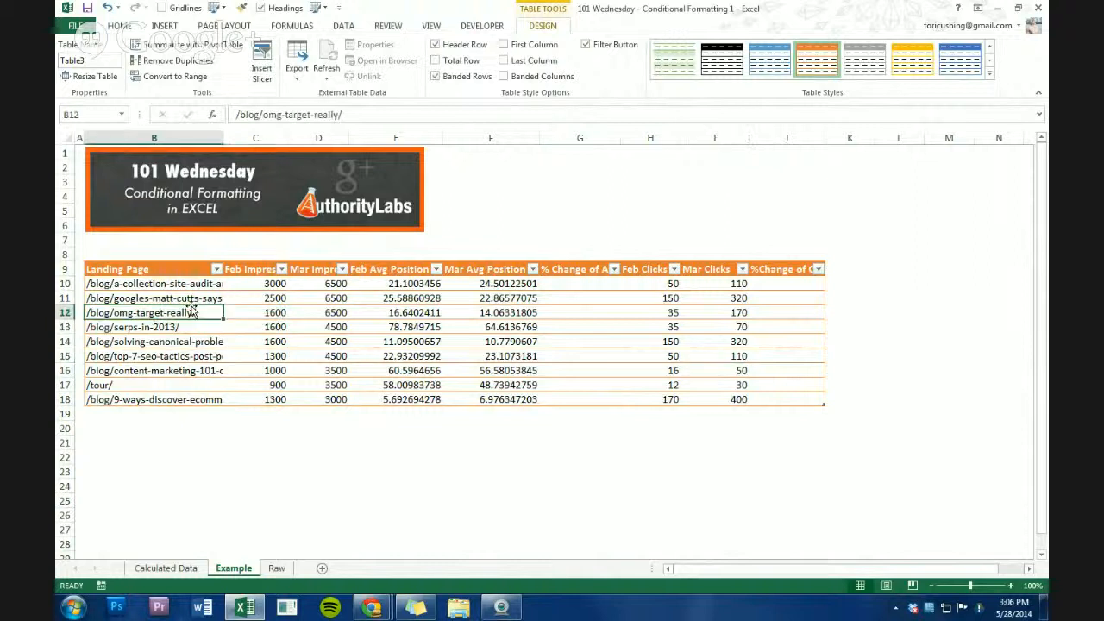
# Copy the "Ranking Change Over Month" title and its date range line from the Calculated Data sheet into B7:B8 of the Example sheet.
pyautogui.click(183, 568)
pyautogui.moveTo(121, 294); pyautogui.dragTo(129, 309)
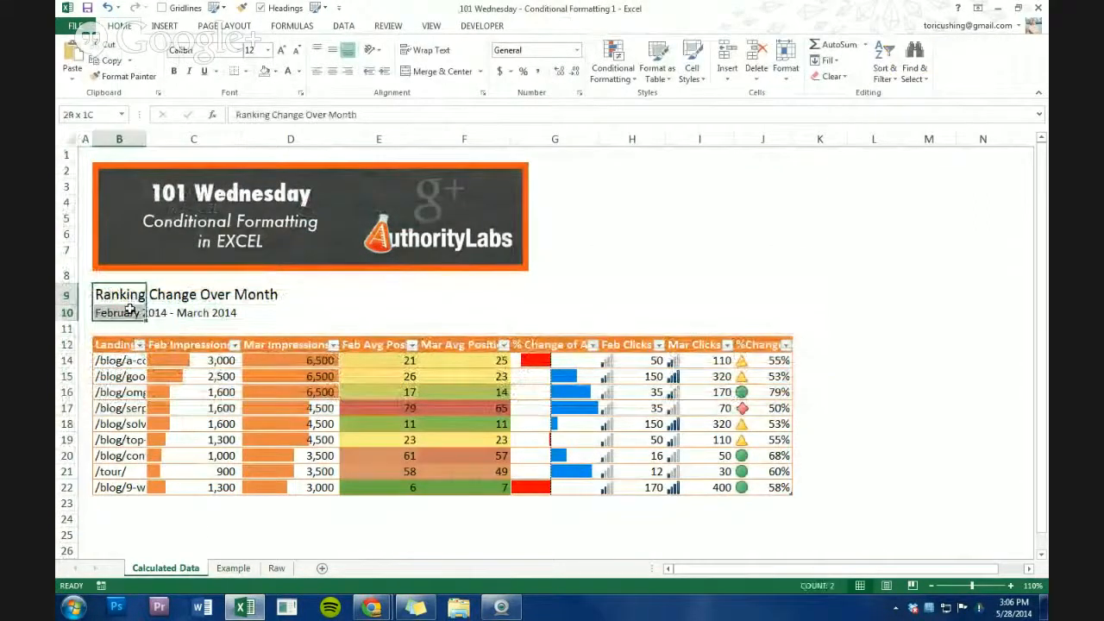
pyautogui.hotkey('ctrl', 'c')
pyautogui.click(233, 567)
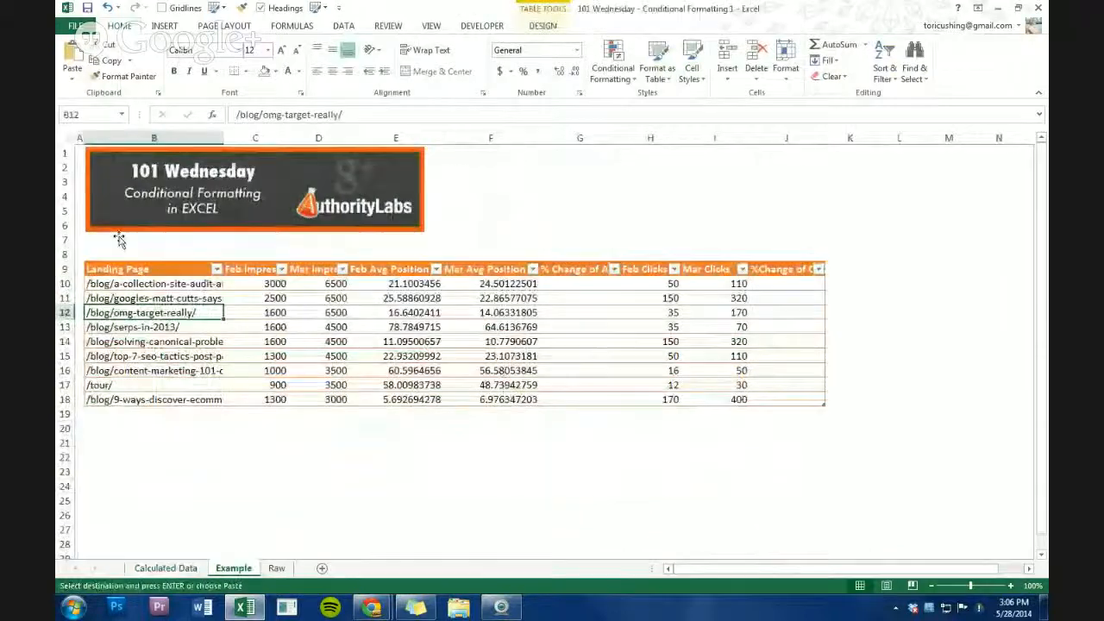
pyautogui.click(119, 239)
pyautogui.hotkey('ctrl', 'v')
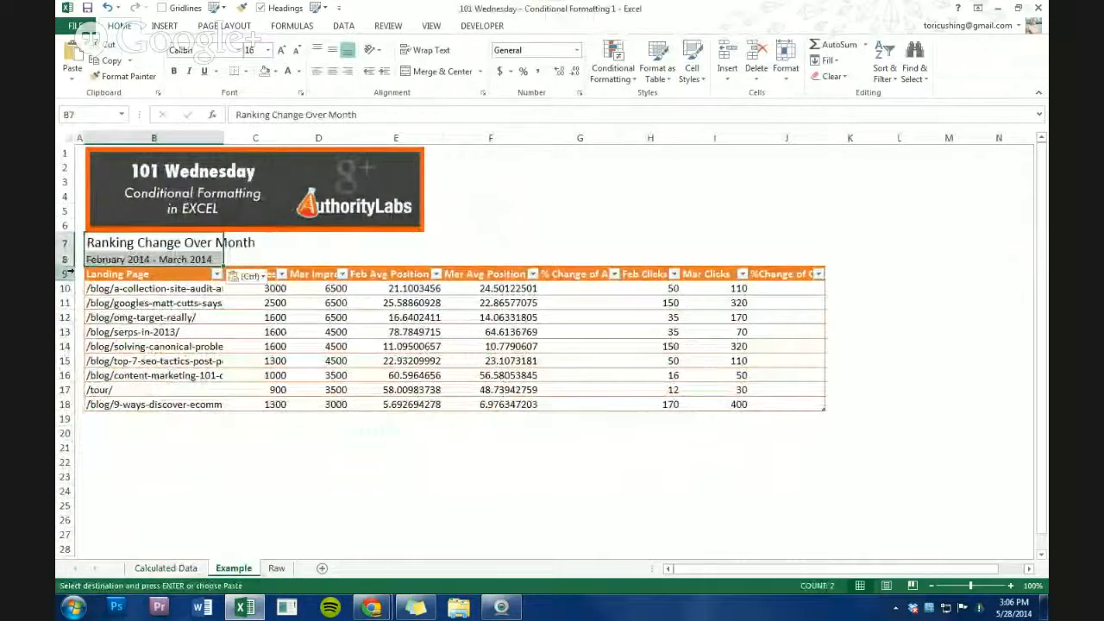
# Insert two blank rows above the table header and delete the lower one, row 10.
pyautogui.moveTo(68, 274); pyautogui.dragTo(67, 288)
pyautogui.rightClick(70, 284)
pyautogui.click(100, 376)
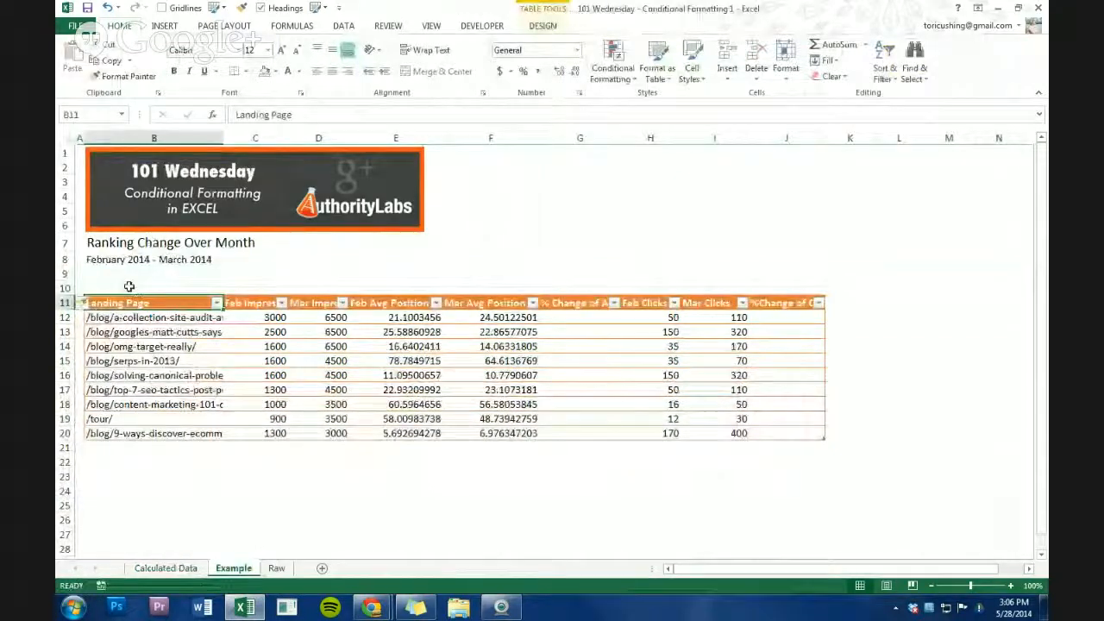
pyautogui.rightClick(69, 288)
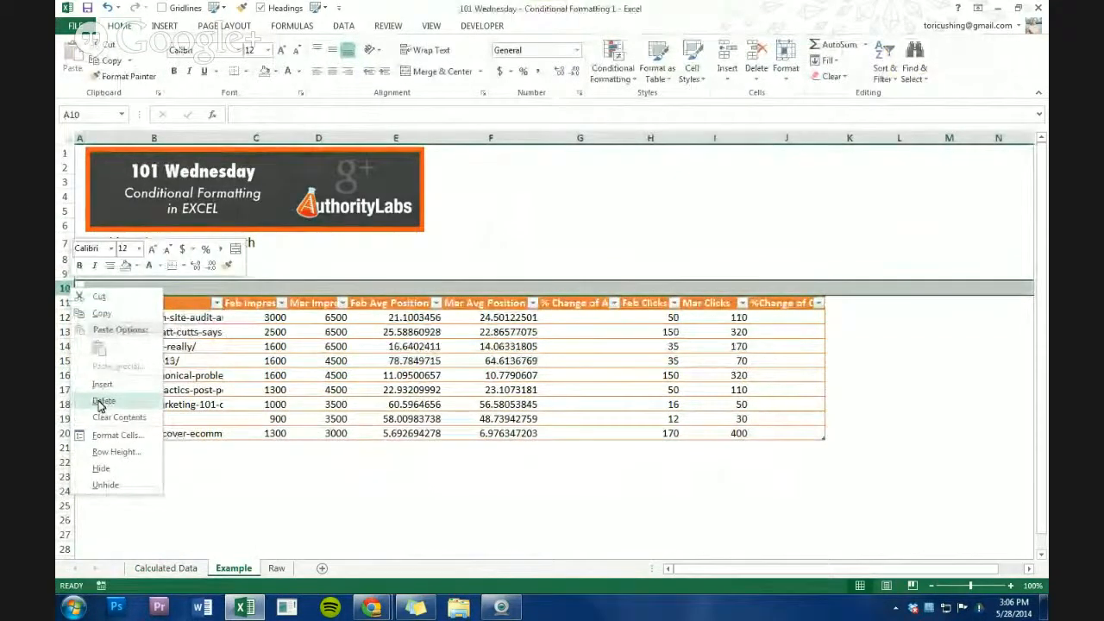
pyautogui.click(103, 400)
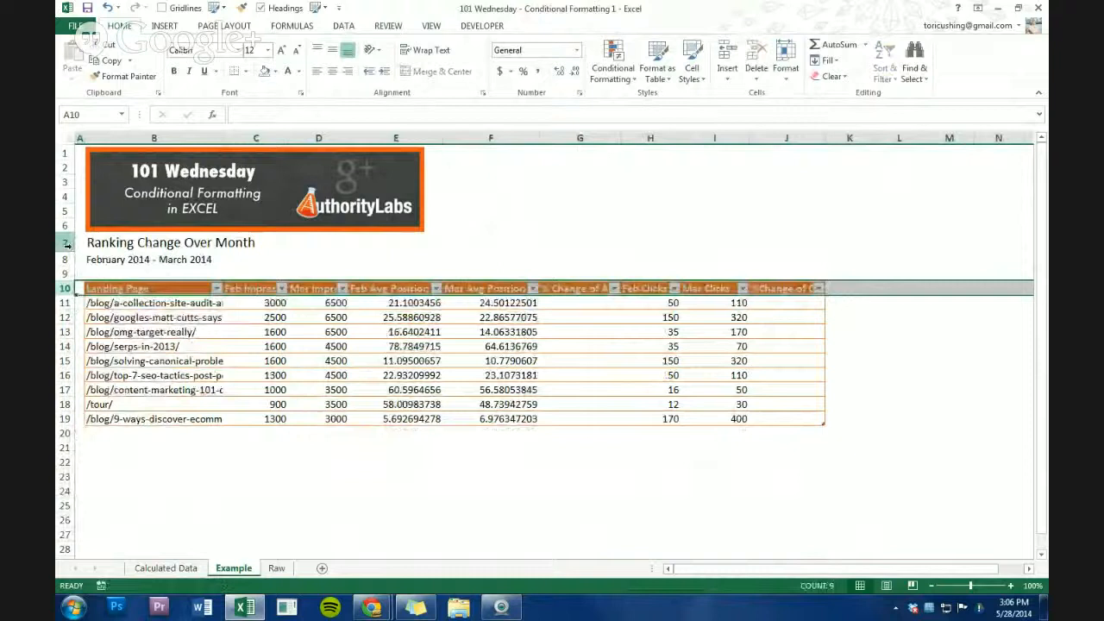
pyautogui.click(160, 263)
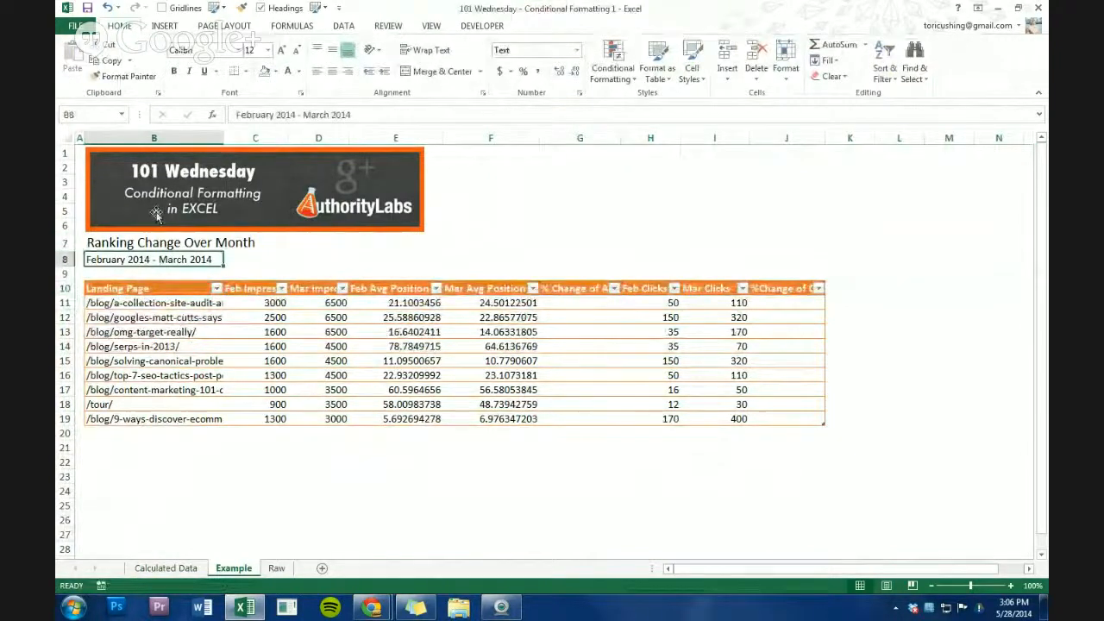
pyautogui.moveTo(155, 242); pyautogui.dragTo(151, 252)
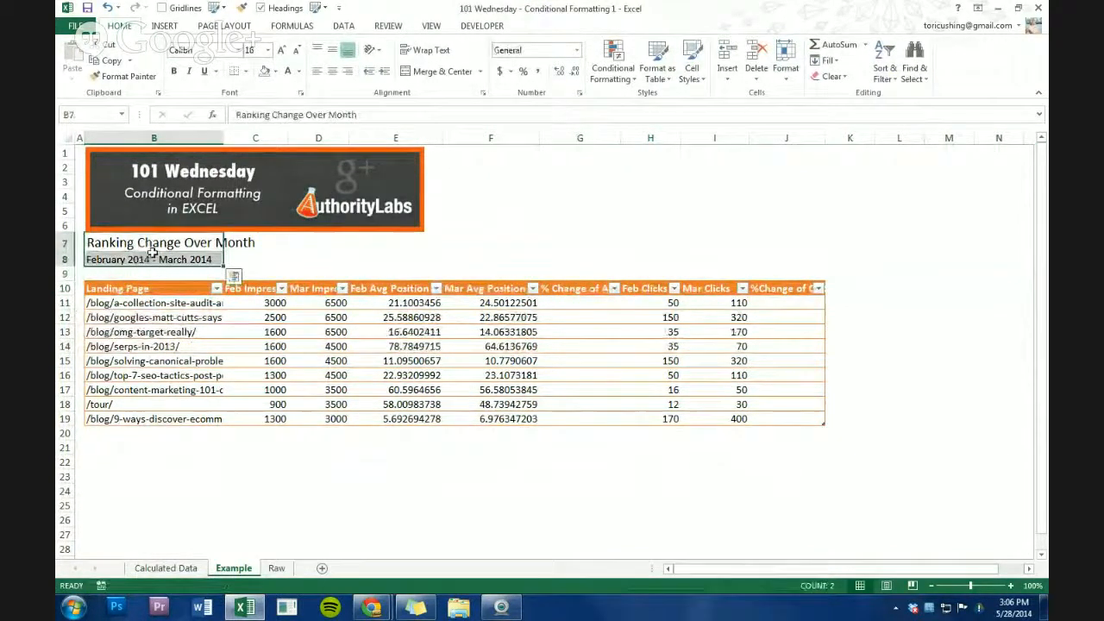
pyautogui.rightClick(150, 252)
pyautogui.click(168, 277)
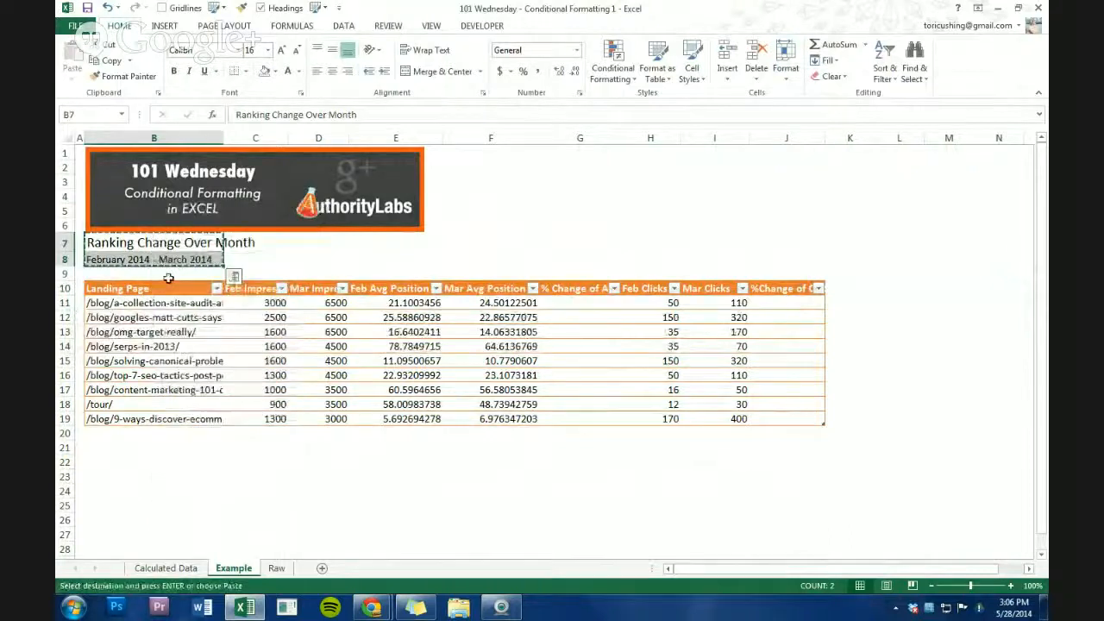
pyautogui.rightClick(121, 244)
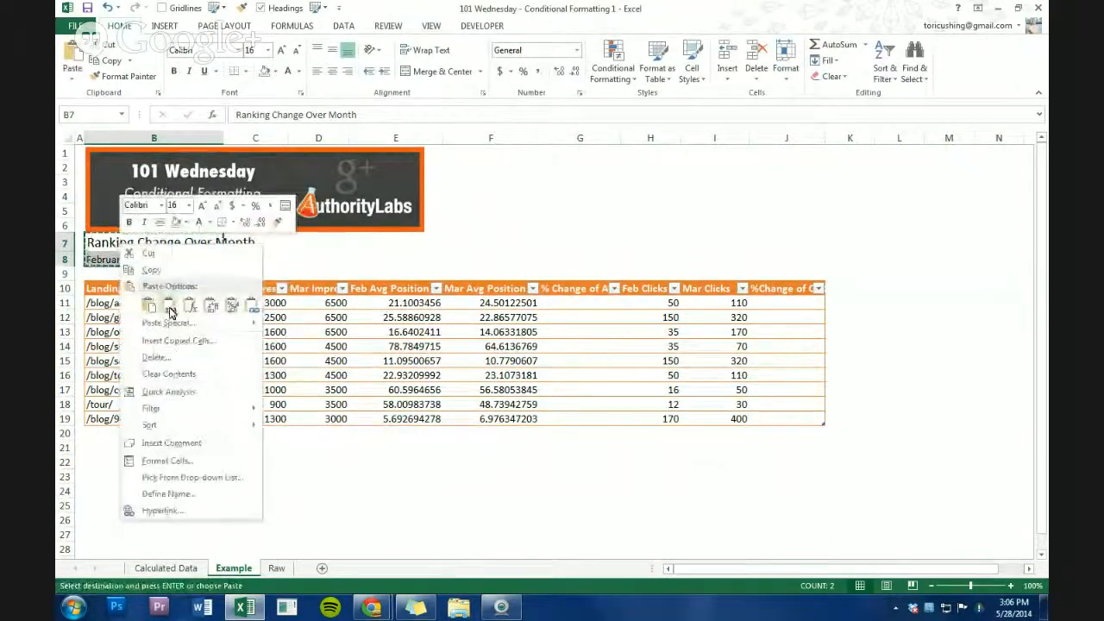
pyautogui.click(106, 251)
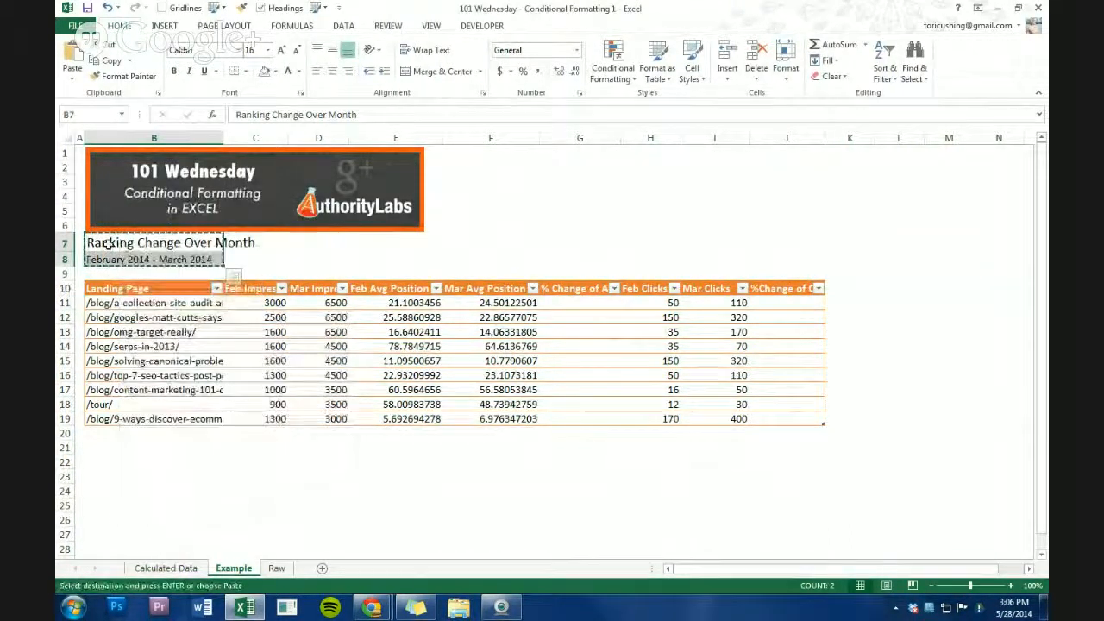
pyautogui.click(116, 261)
pyautogui.press('Escape')
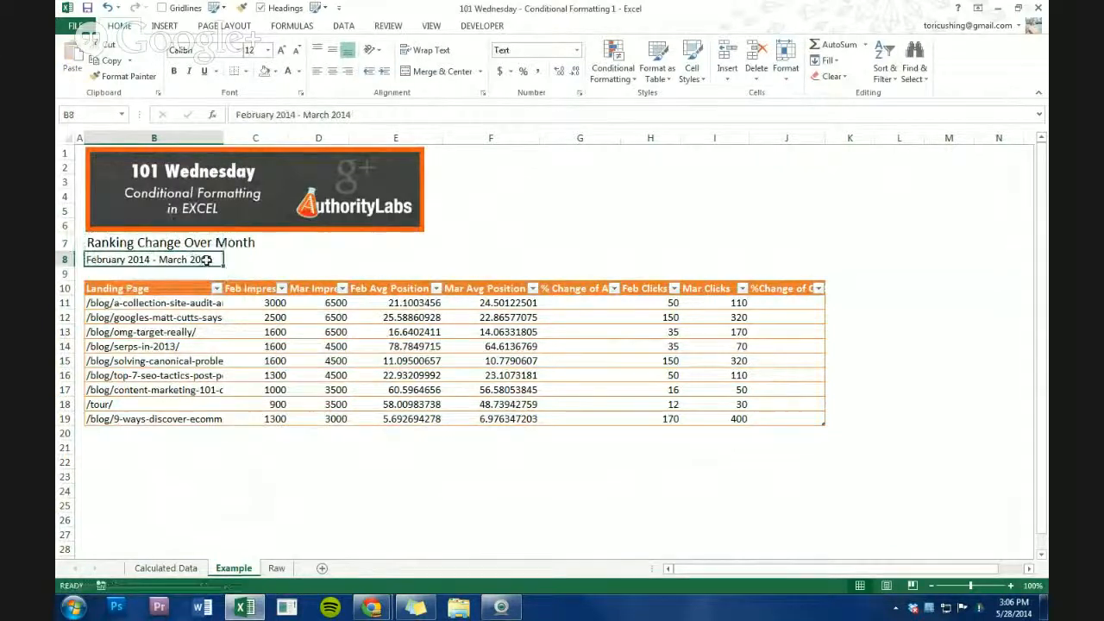
pyautogui.click(224, 259)
pyautogui.click(146, 270)
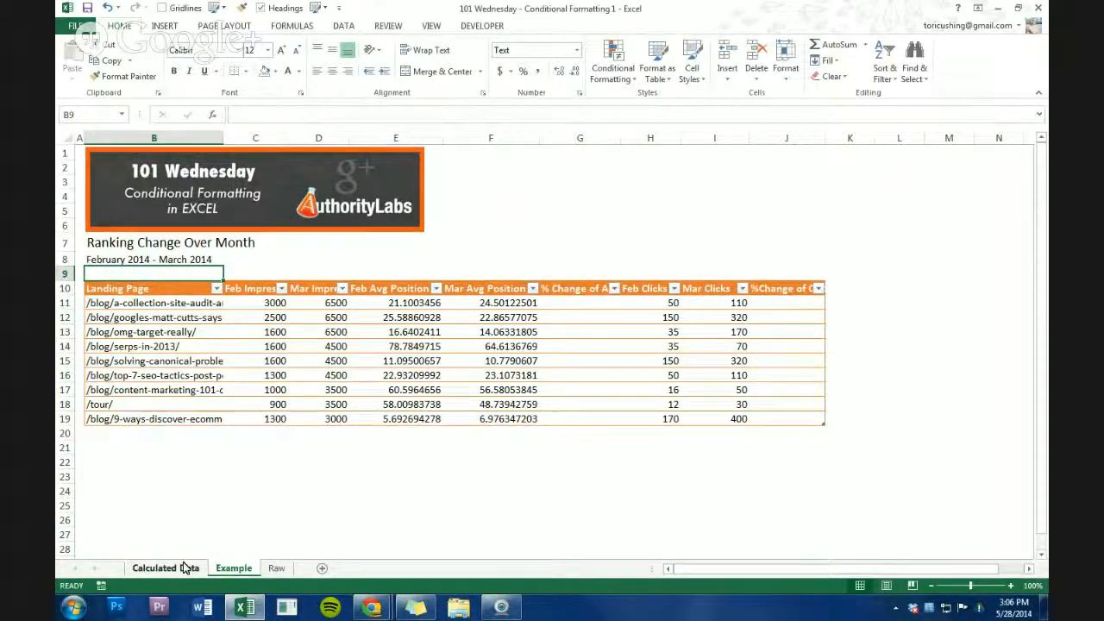
# After checking the Calculated Data sheet, apply solid-fill blue data bars to the Feb and Mar Impressions values in C11:D19 of the Example sheet.
pyautogui.click(192, 558)
pyautogui.click(189, 476)
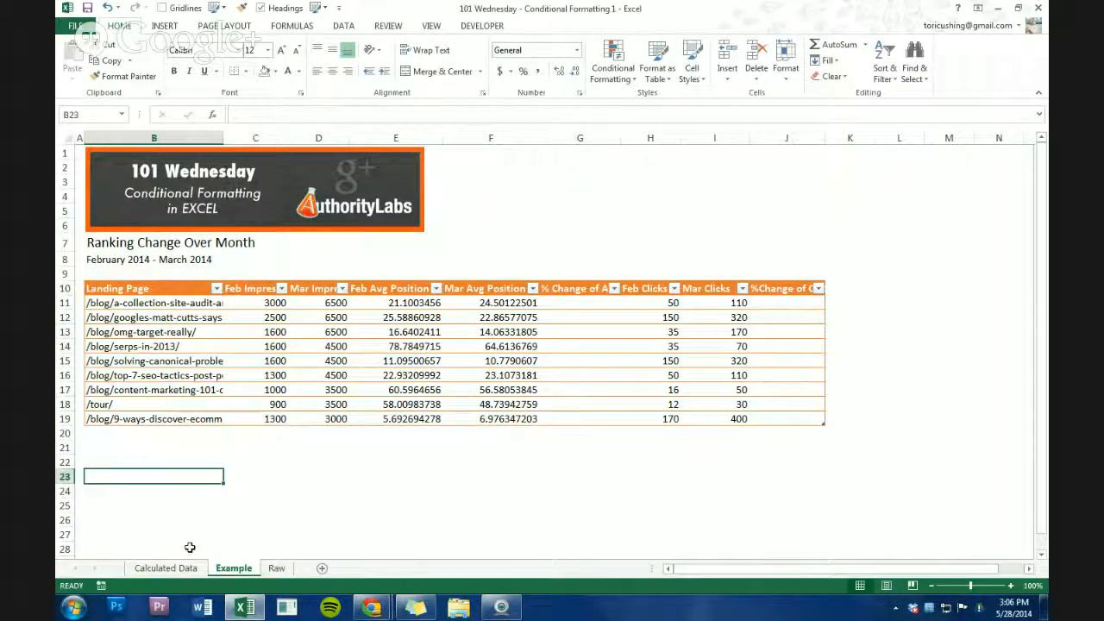
pyautogui.click(187, 569)
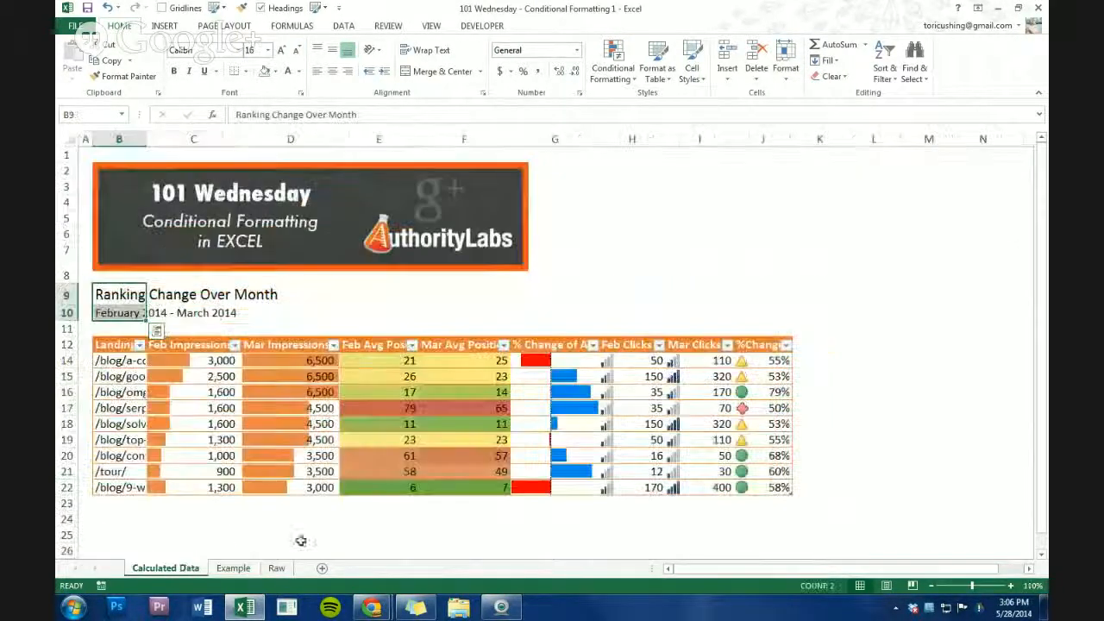
pyautogui.click(243, 569)
pyautogui.moveTo(267, 304); pyautogui.dragTo(308, 416)
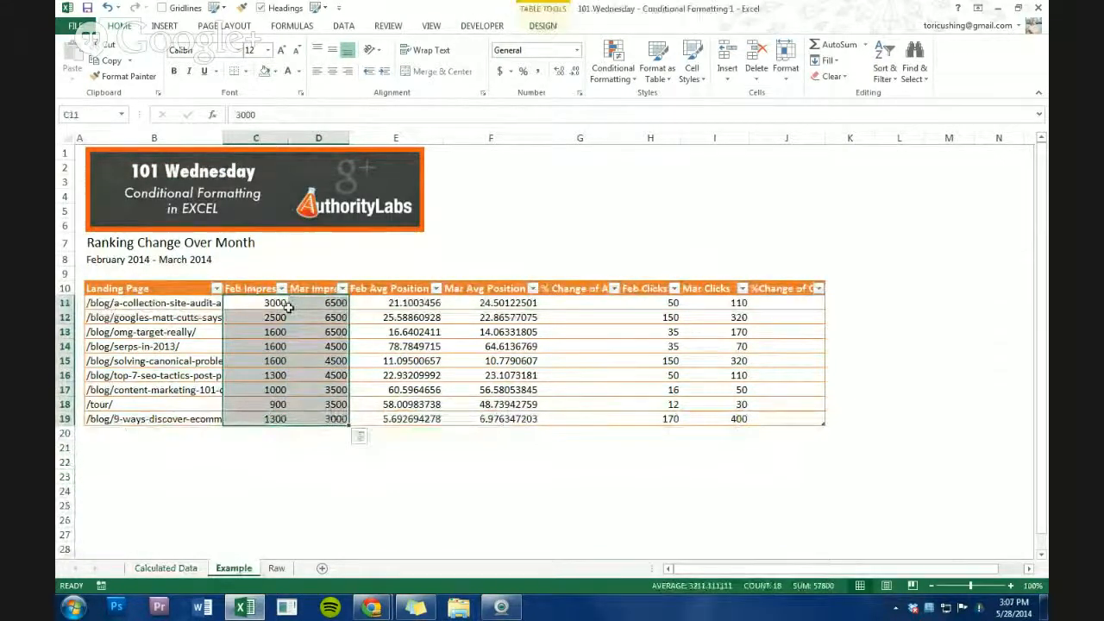
pyautogui.moveTo(267, 305); pyautogui.dragTo(333, 417)
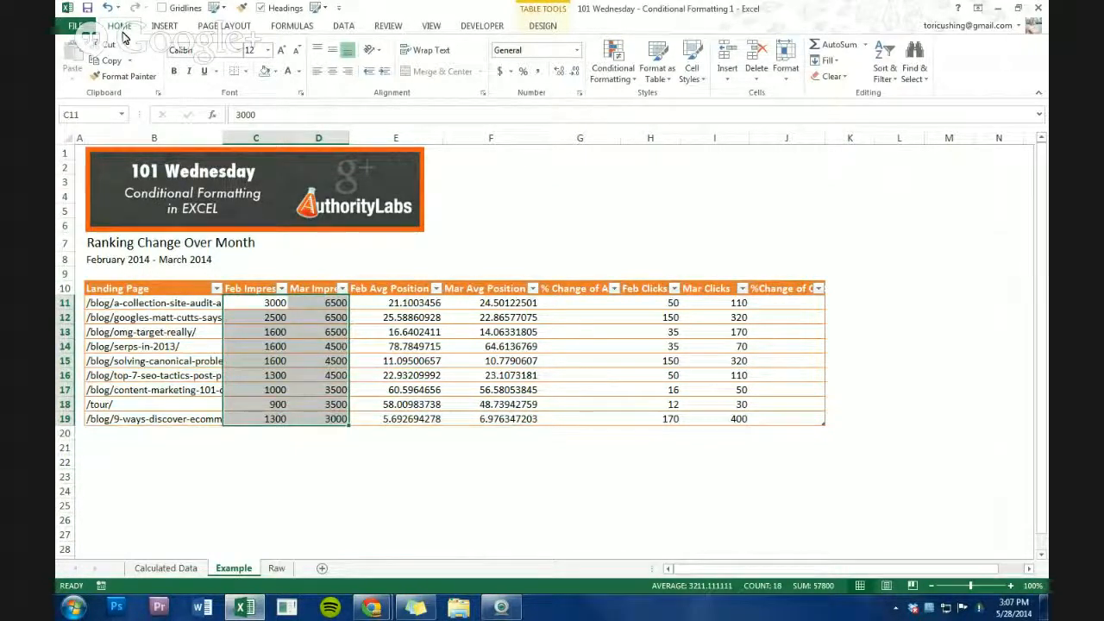
pyautogui.click(610, 78)
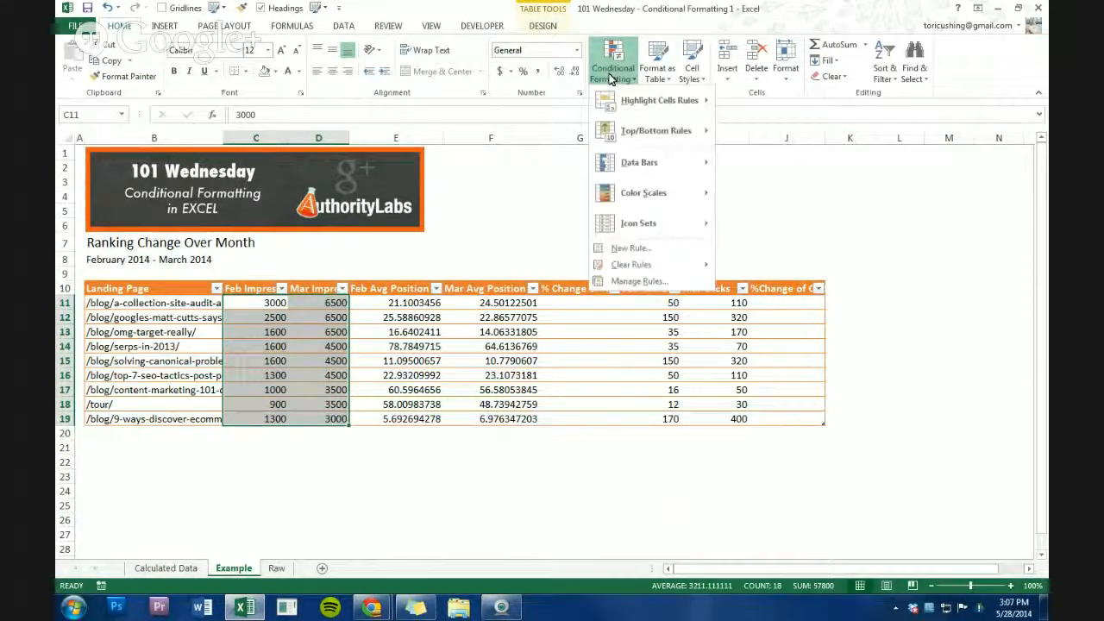
pyautogui.moveTo(627, 171)
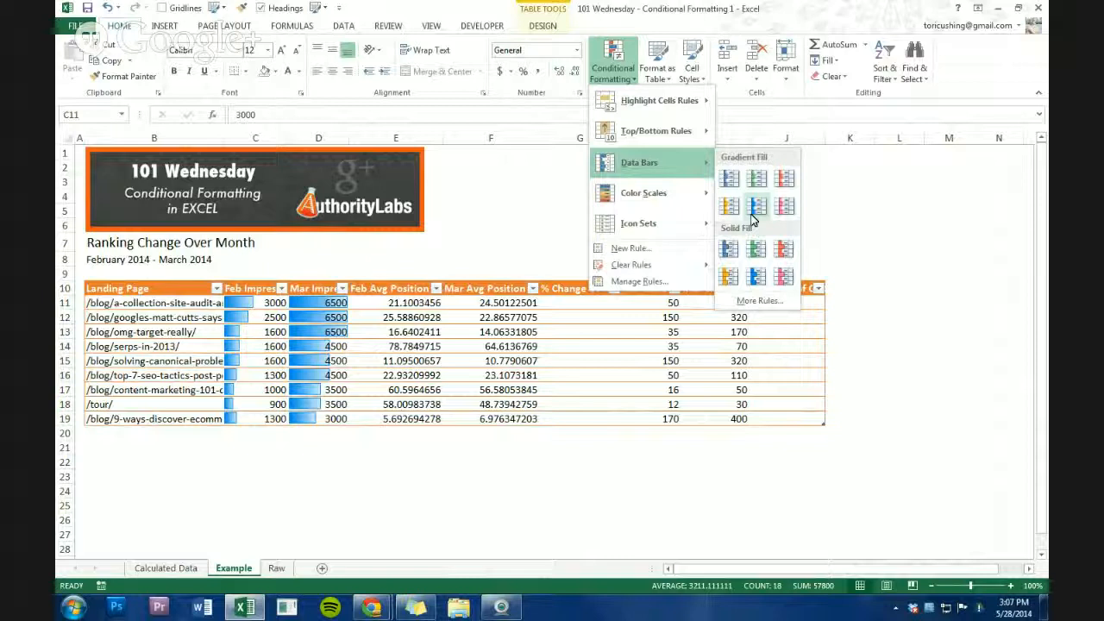
pyautogui.click(754, 274)
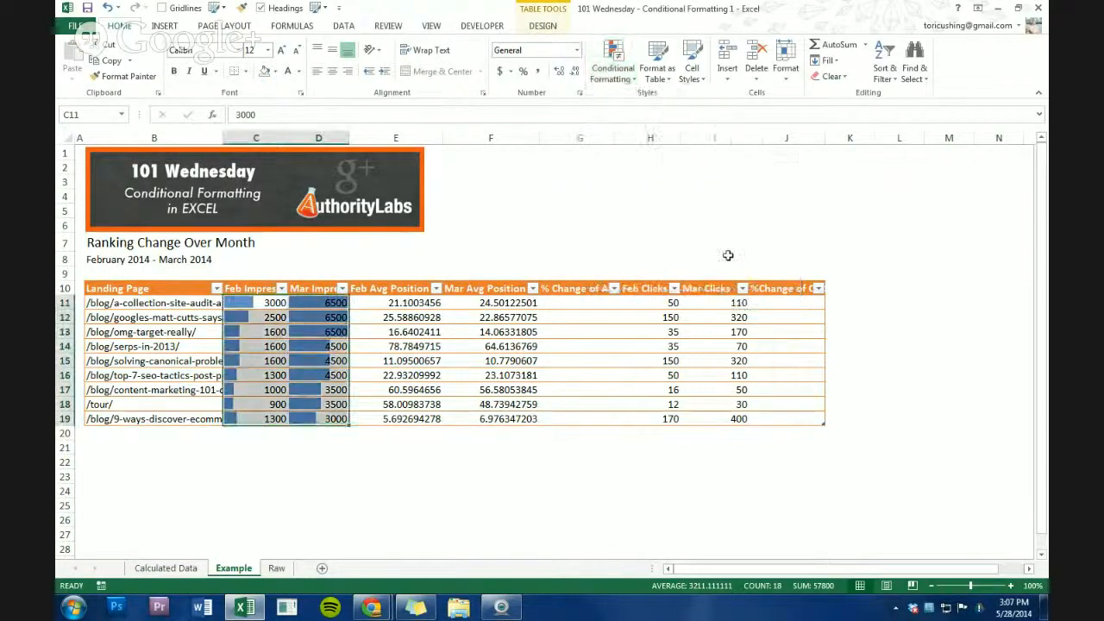
pyautogui.click(618, 80)
pyautogui.moveTo(664, 162)
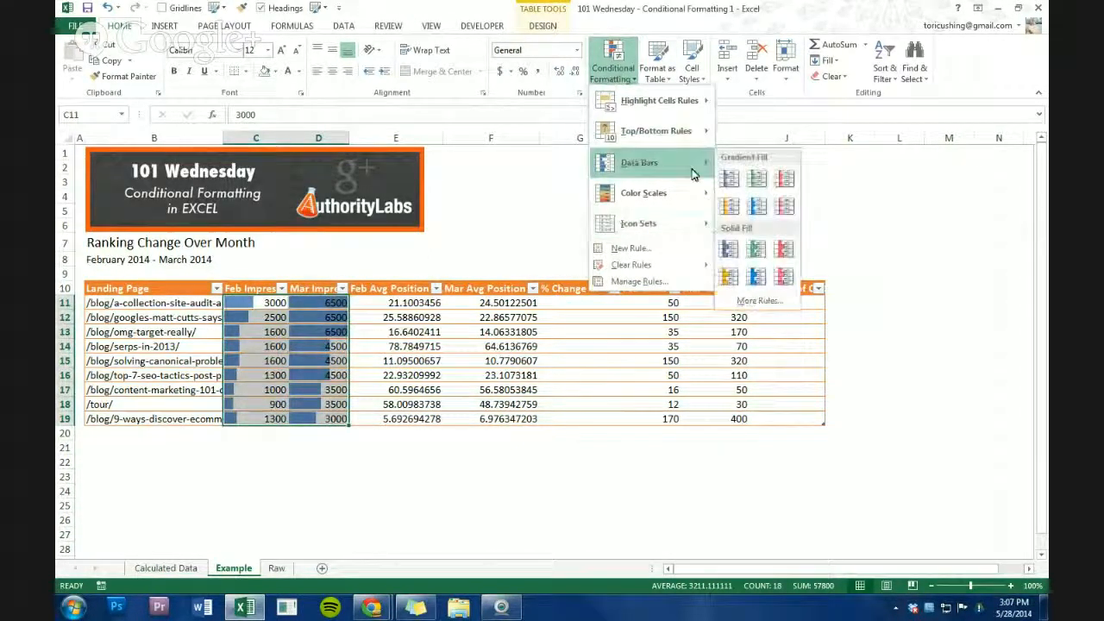
pyautogui.click(612, 64)
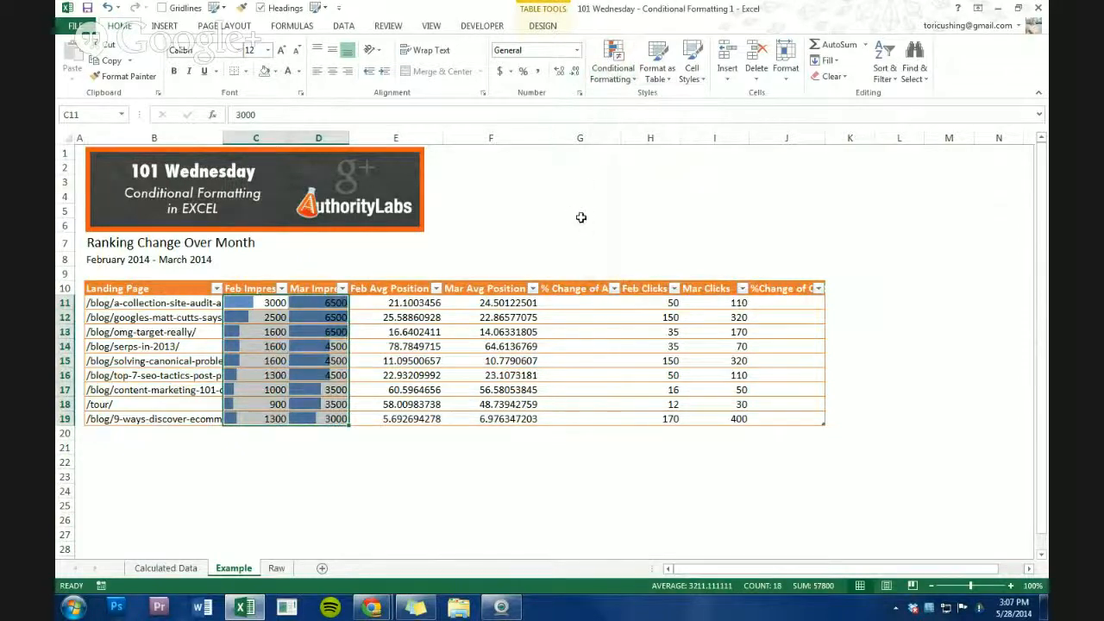
# Edit the data bar rule for C11:D19 so the bars use the recent orange color, and apply it to the Impressions values.
pyautogui.click(612, 64)
pyautogui.moveTo(636, 222)
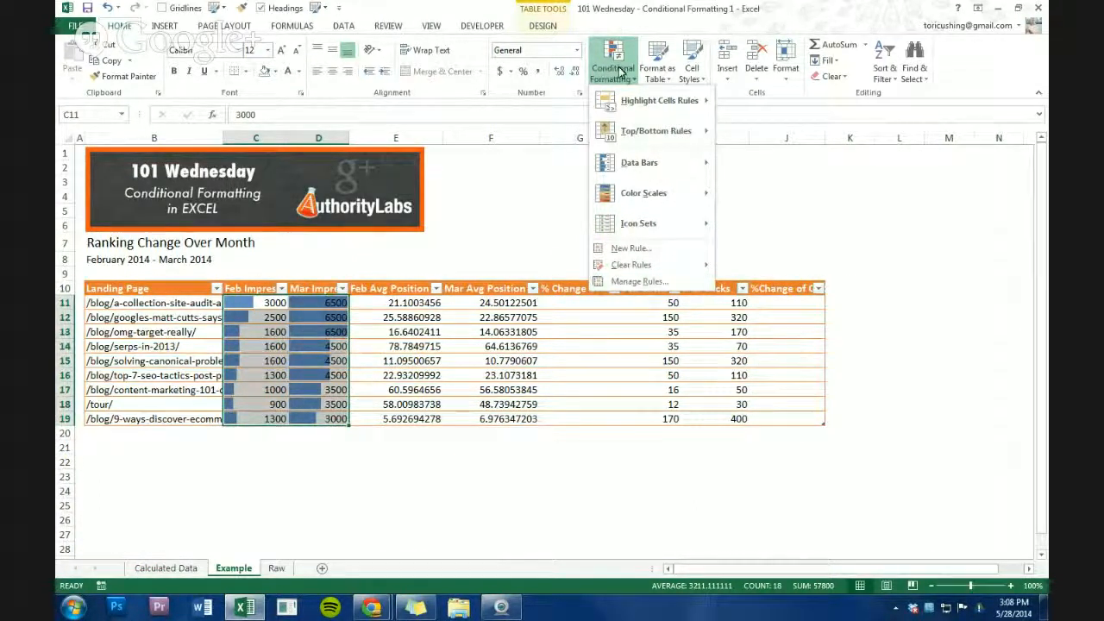
pyautogui.click(625, 282)
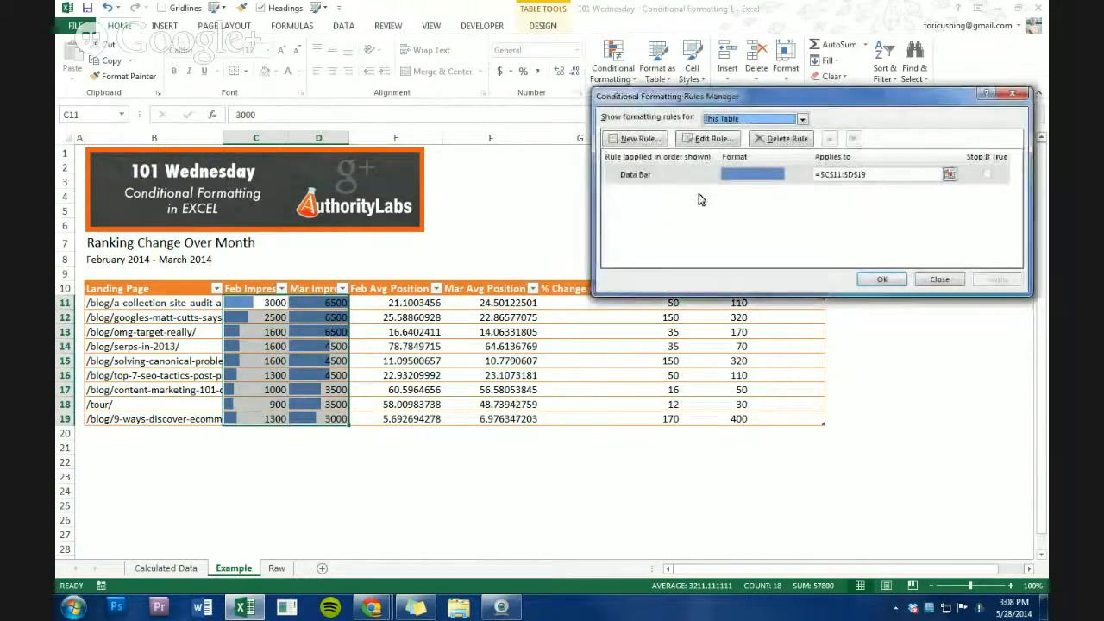
pyautogui.moveTo(753, 96); pyautogui.dragTo(550, 230)
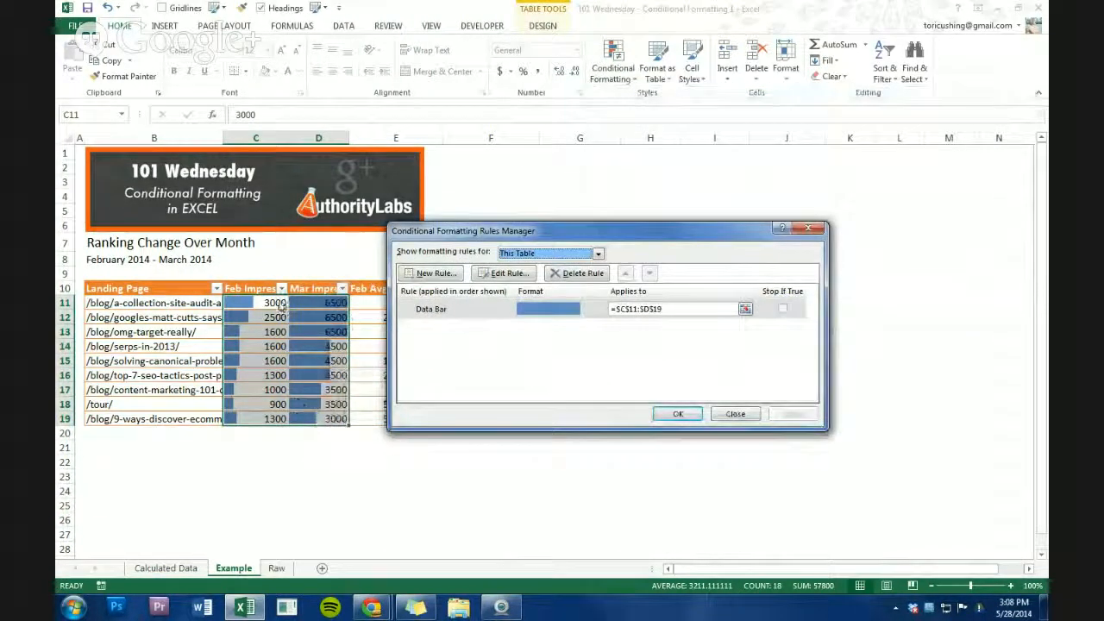
pyautogui.doubleClick(562, 319)
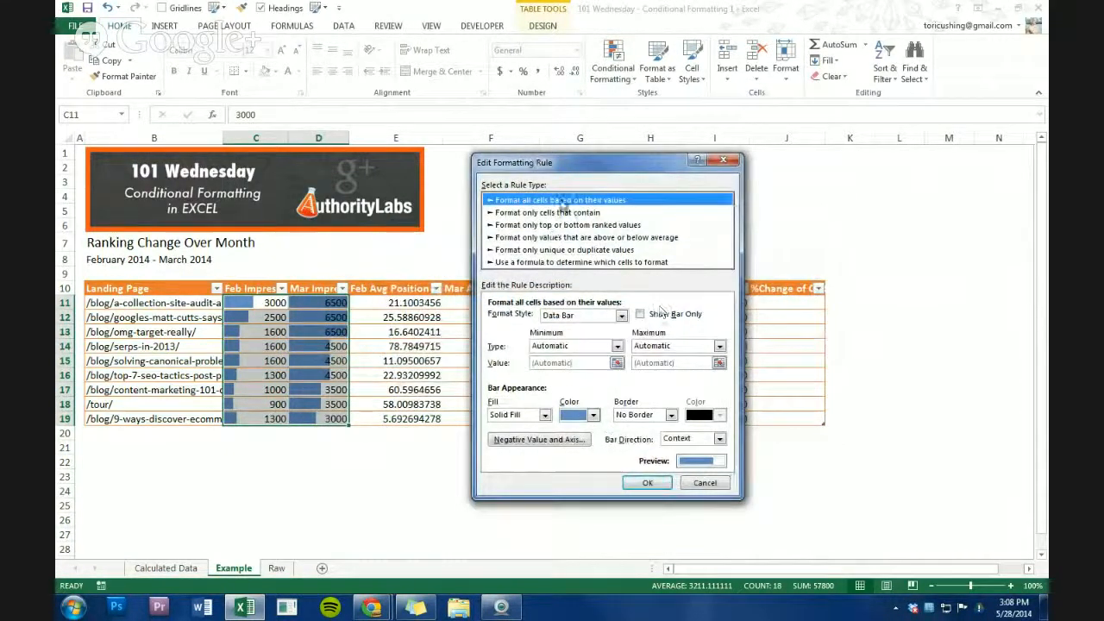
pyautogui.click(594, 416)
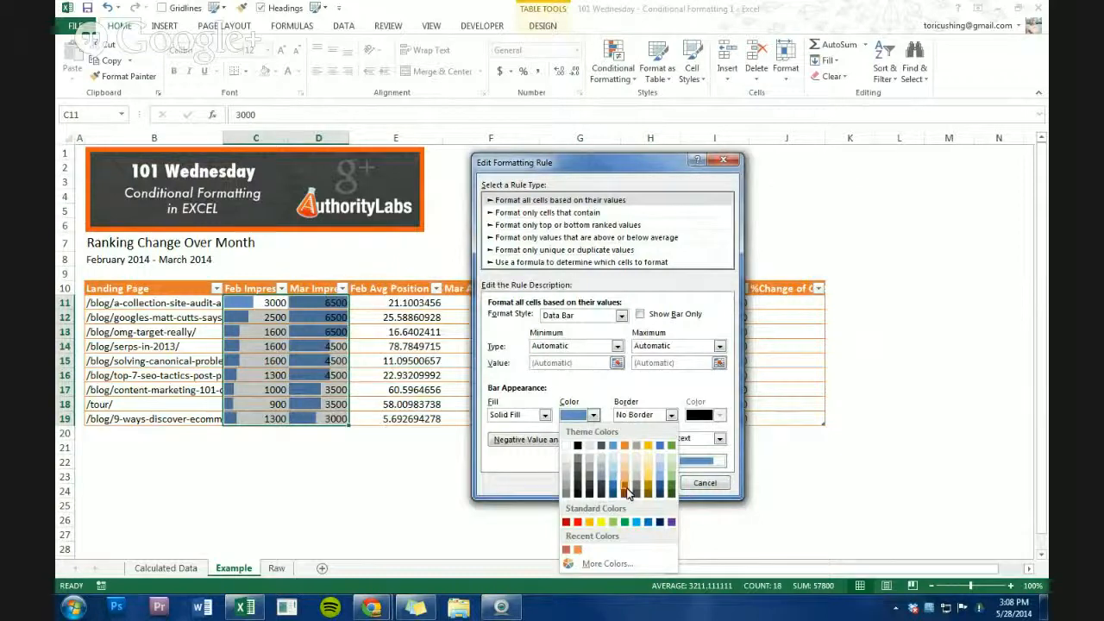
pyautogui.click(577, 550)
pyautogui.click(650, 482)
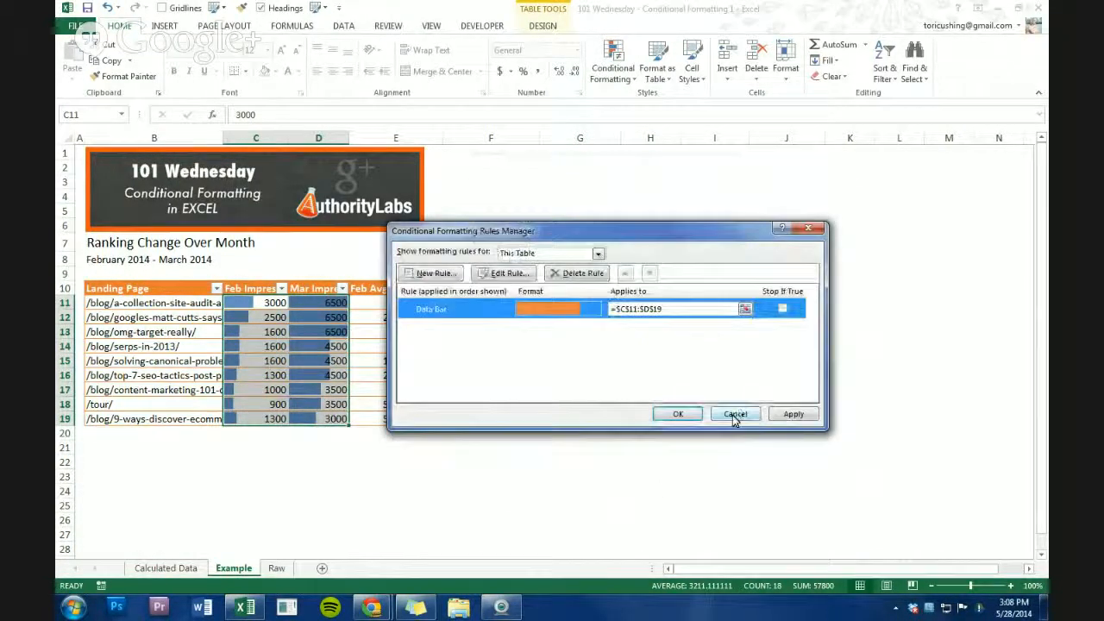
pyautogui.click(795, 415)
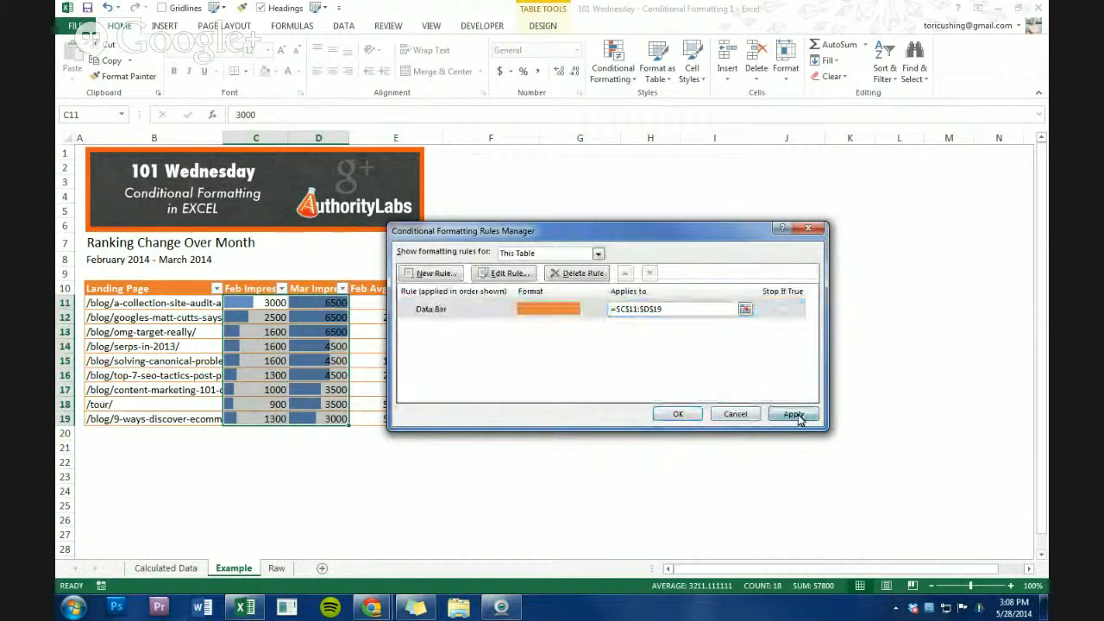
pyautogui.click(678, 414)
pyautogui.click(336, 389)
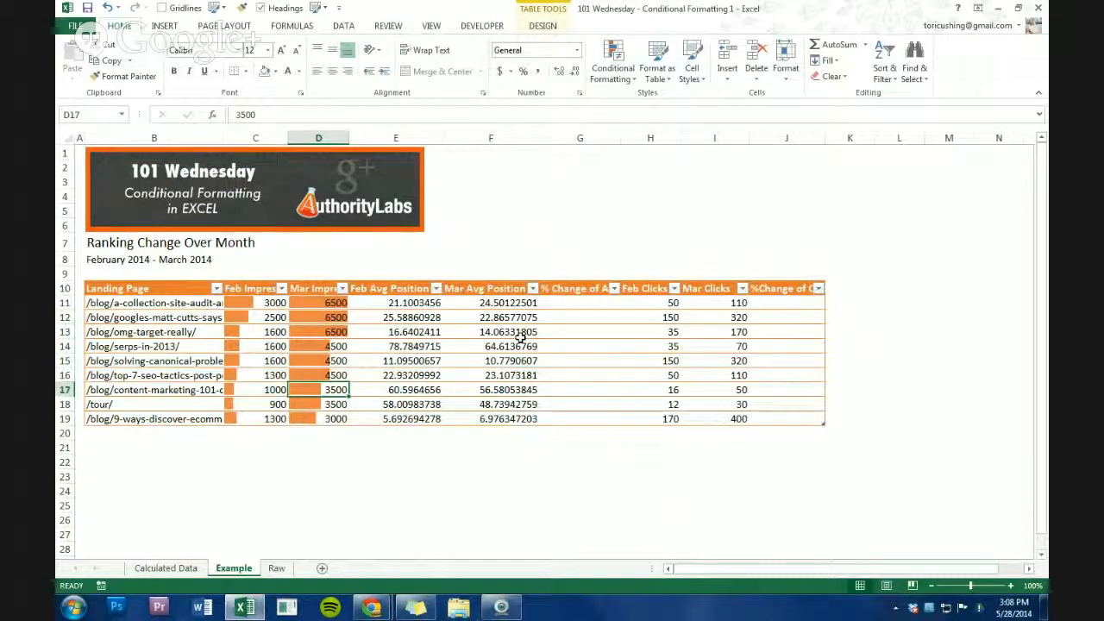
# After checking the Calculated Data sheet, format the Feb and Mar Avg Position values in E11:F19 of the Example sheet as Number with 0 decimal places.
pyautogui.click(183, 569)
pyautogui.click(233, 569)
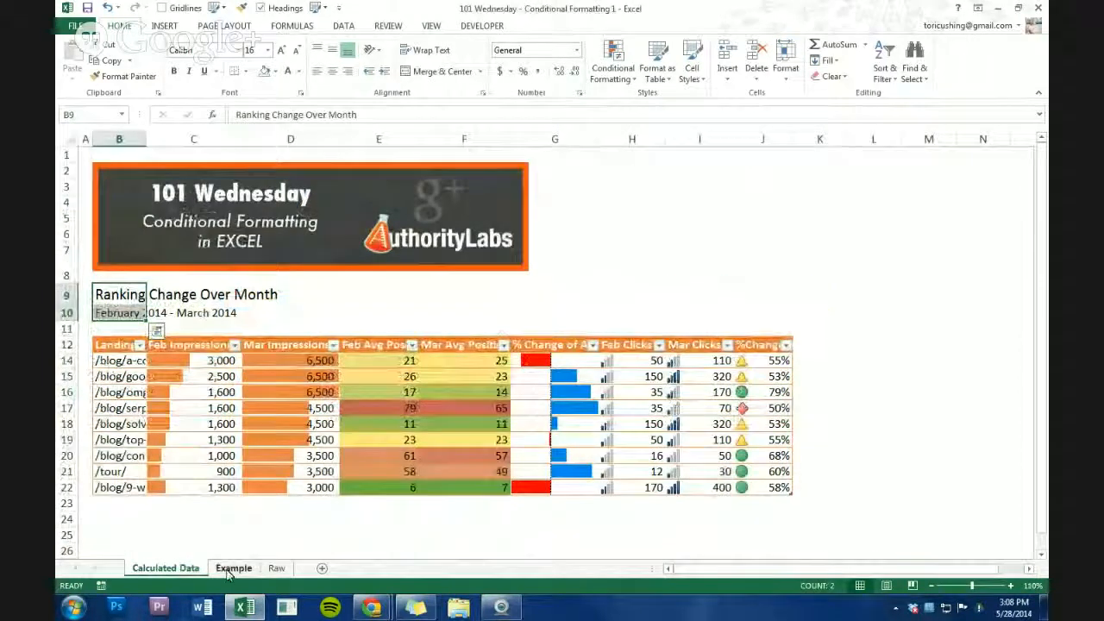
pyautogui.moveTo(393, 307); pyautogui.dragTo(491, 420)
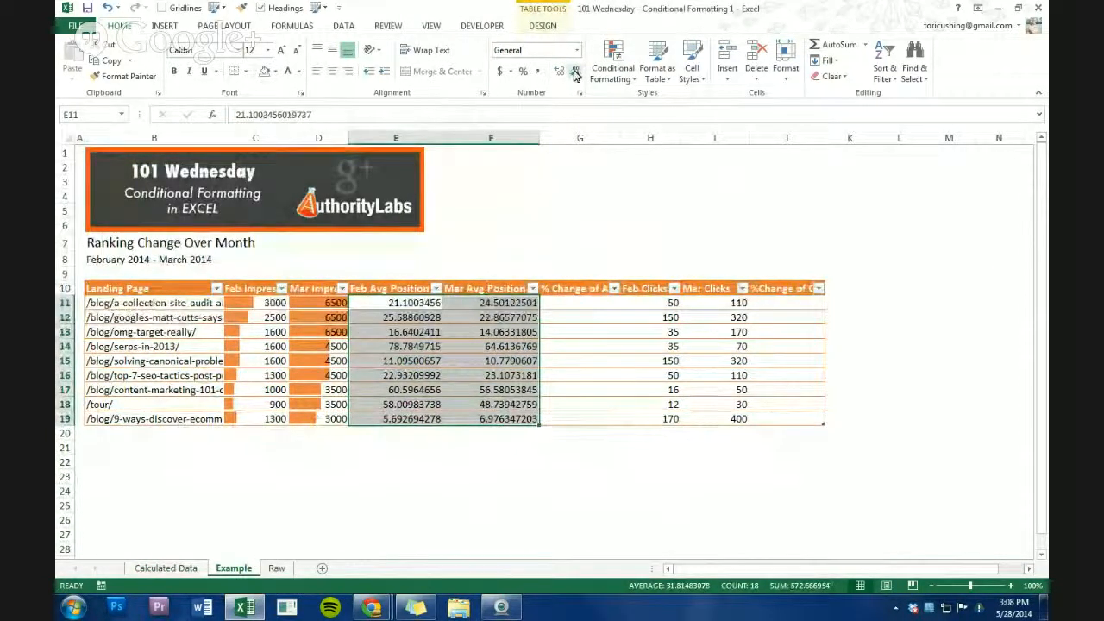
pyautogui.moveTo(401, 303); pyautogui.dragTo(500, 421)
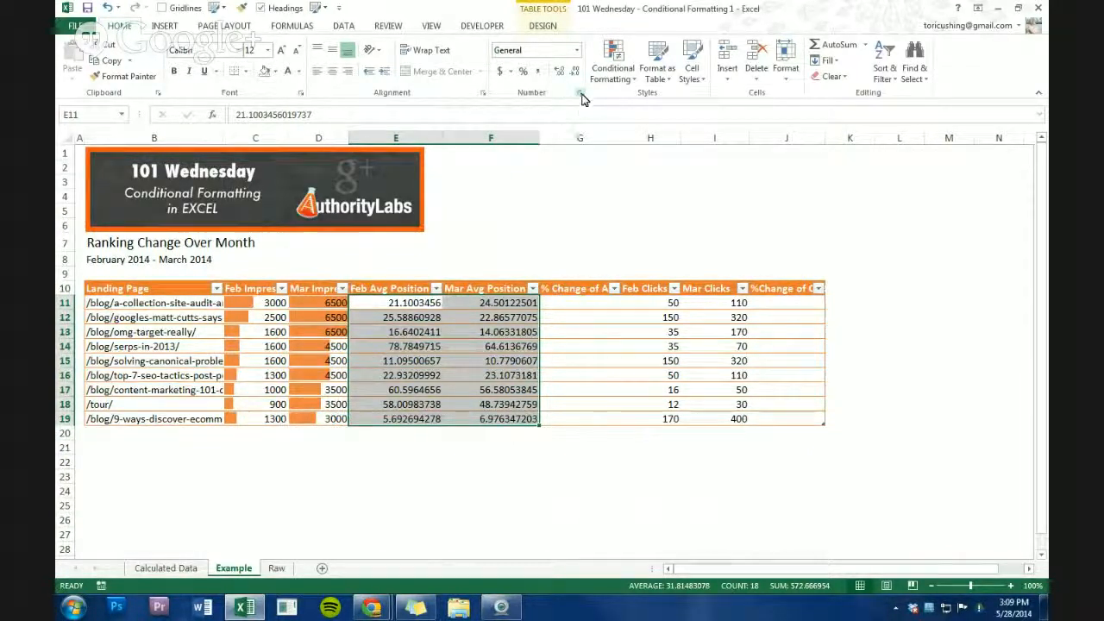
pyautogui.click(580, 94)
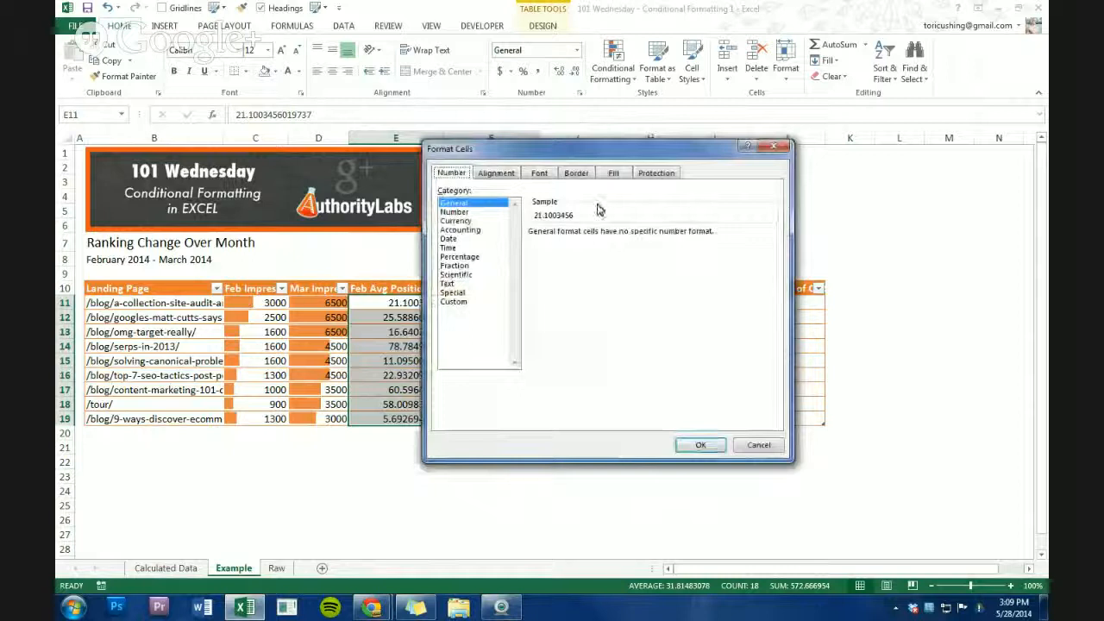
pyautogui.click(508, 175)
pyautogui.click(539, 175)
pyautogui.click(575, 175)
pyautogui.click(485, 175)
pyautogui.click(451, 174)
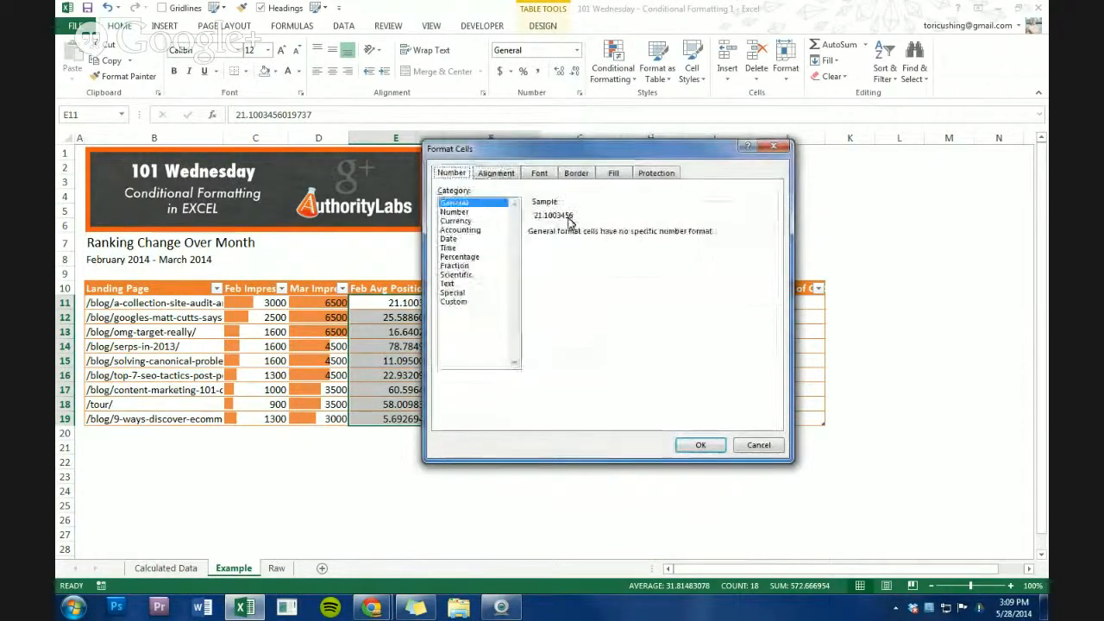
pyautogui.click(458, 213)
pyautogui.click(621, 236)
pyautogui.click(622, 236)
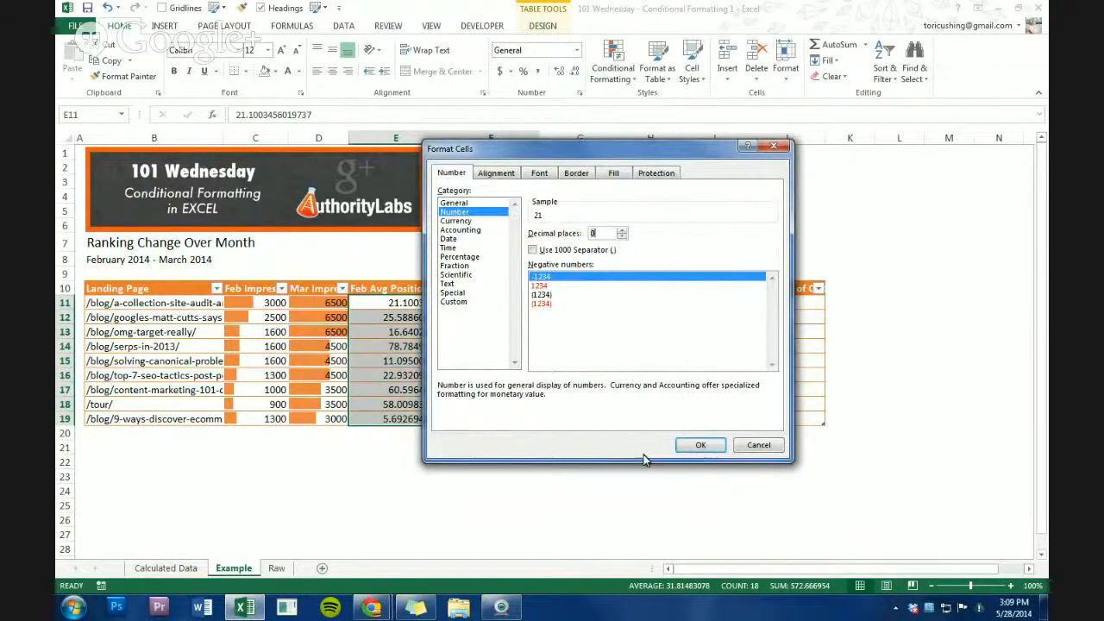
pyautogui.click(699, 445)
pyautogui.click(454, 375)
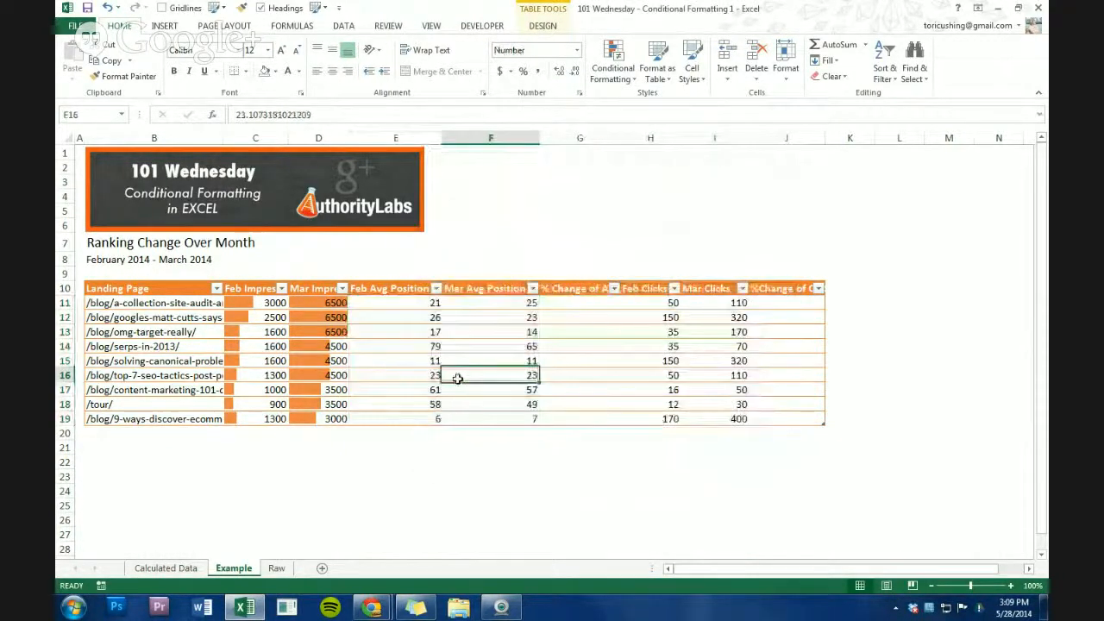
# Narrow the Feb and Mar Avg Position columns, E and F, to slightly wider than the Impressions columns.
pyautogui.moveTo(441, 144); pyautogui.dragTo(410, 141)
pyautogui.moveTo(502, 139); pyautogui.dragTo(474, 139)
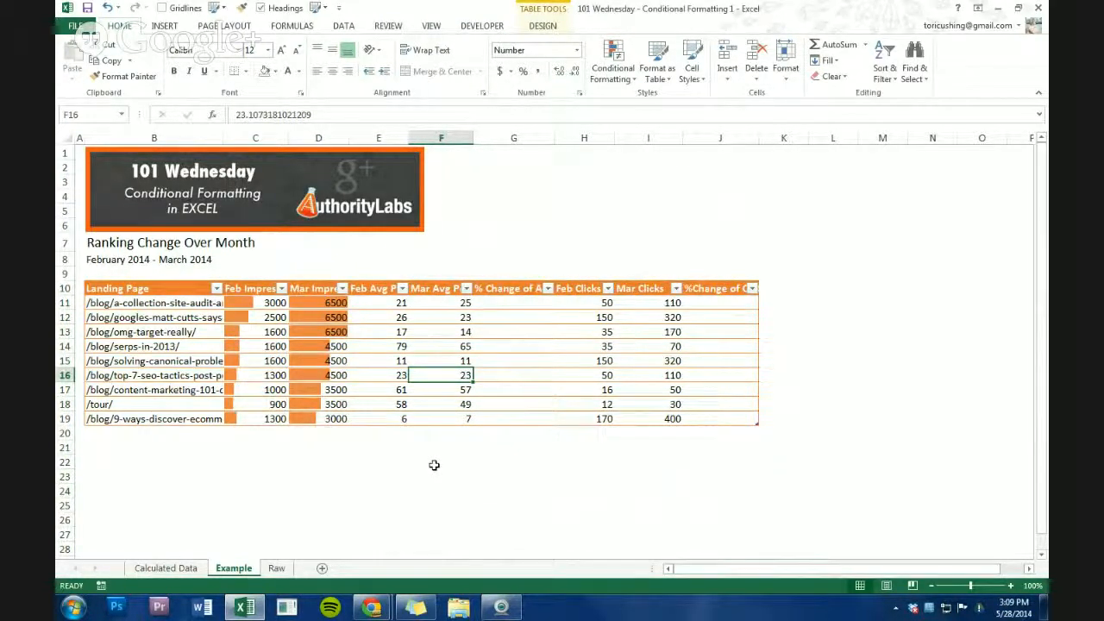
pyautogui.moveTo(408, 138); pyautogui.dragTo(418, 138)
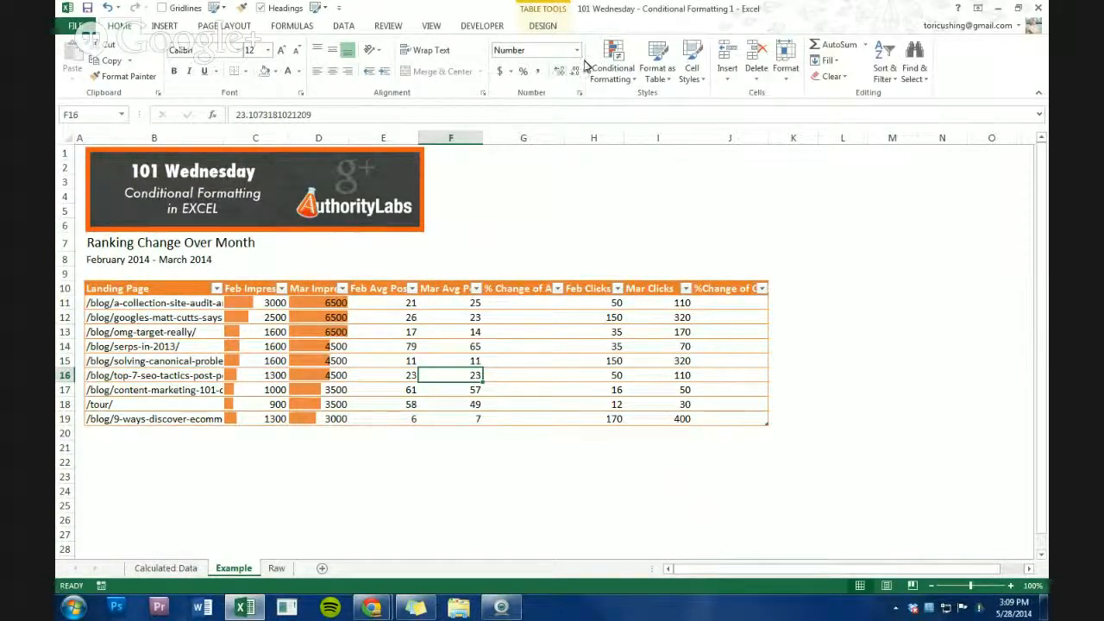
pyautogui.moveTo(483, 138); pyautogui.dragTo(488, 140)
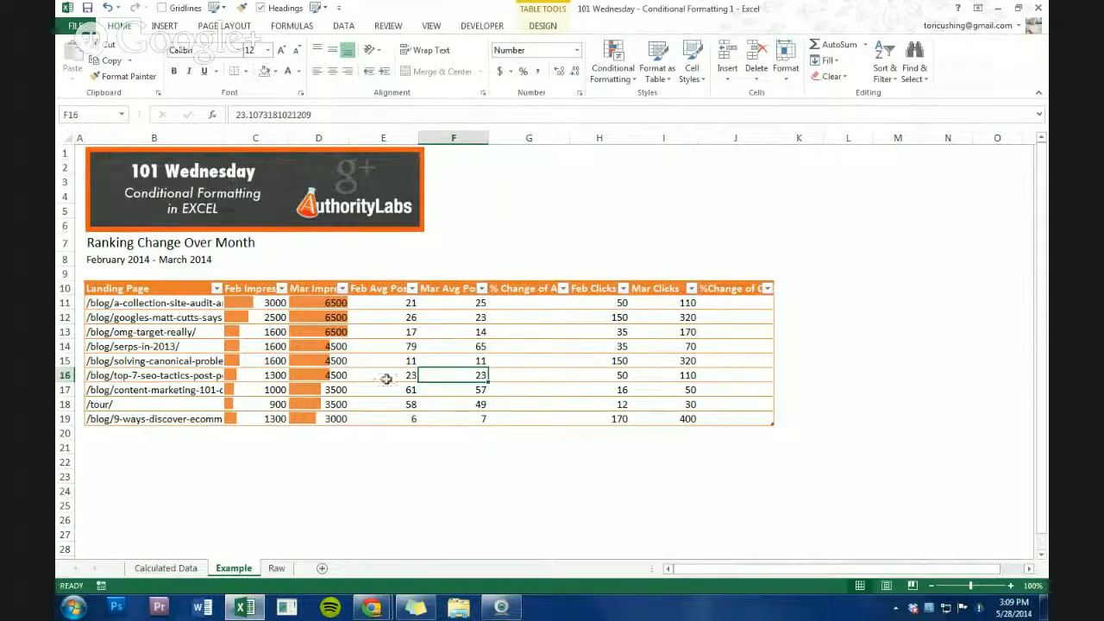
# After checking the Calculated Data sheet, apply the green-yellow-red color scale to the Mar Avg Position values in F11:F19 of the Example sheet.
pyautogui.click(168, 568)
pyautogui.click(231, 568)
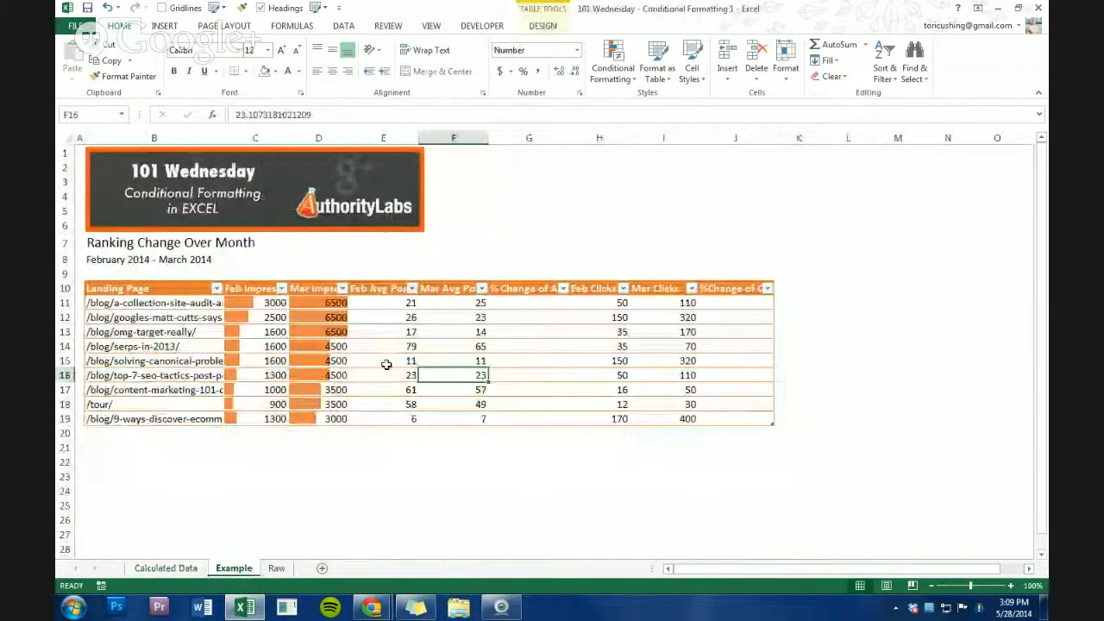
pyautogui.moveTo(392, 303); pyautogui.dragTo(389, 416)
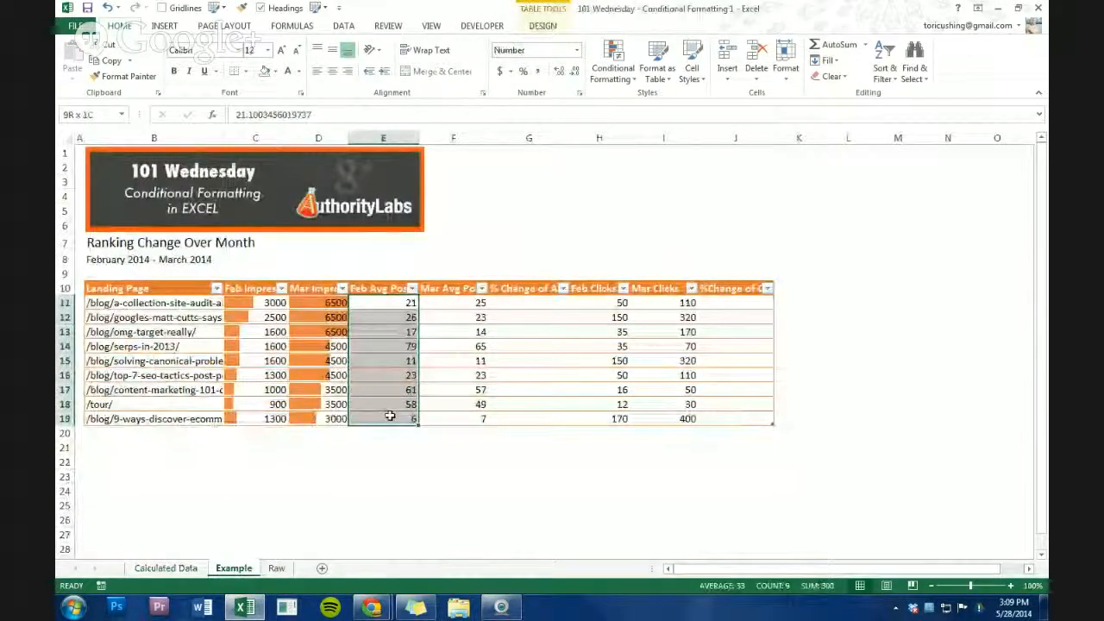
pyautogui.moveTo(428, 305); pyautogui.dragTo(454, 419)
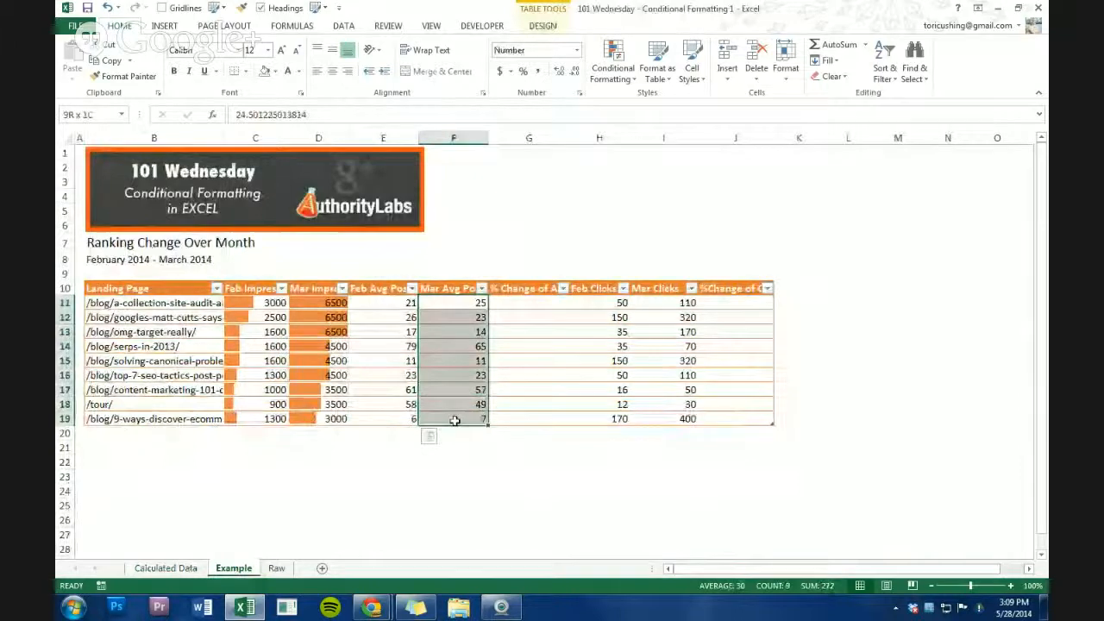
pyautogui.click(627, 70)
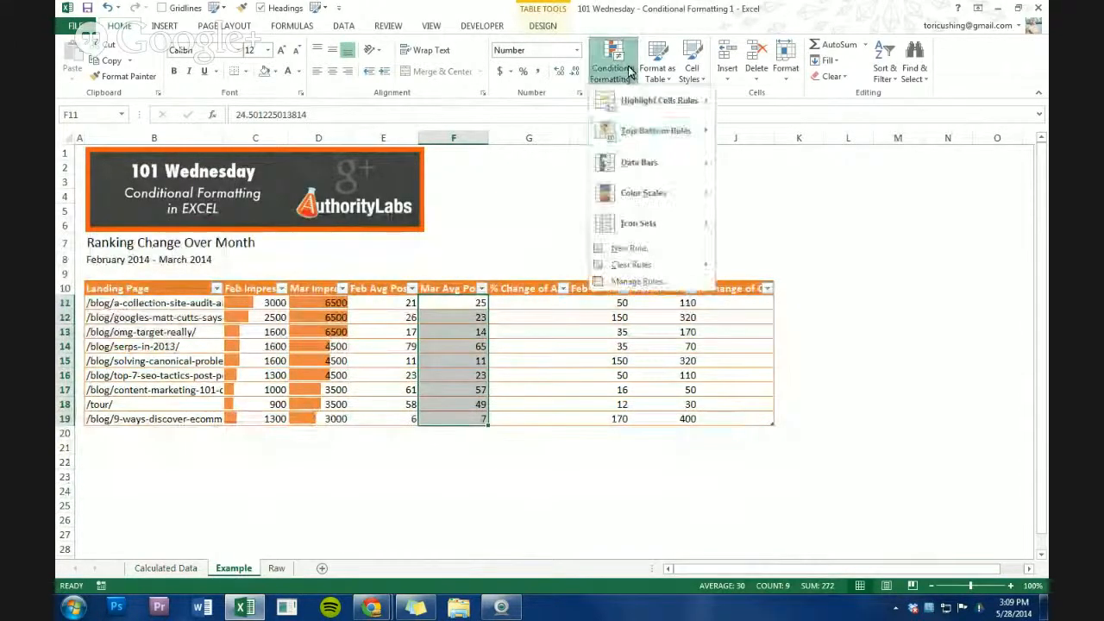
pyautogui.moveTo(653, 197)
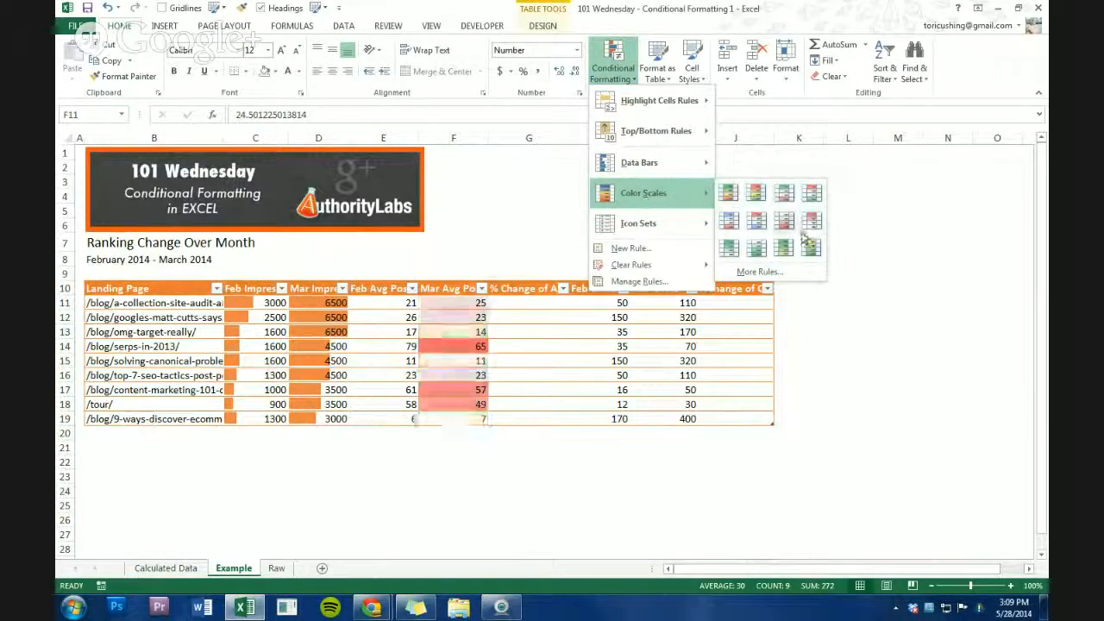
pyautogui.click(730, 195)
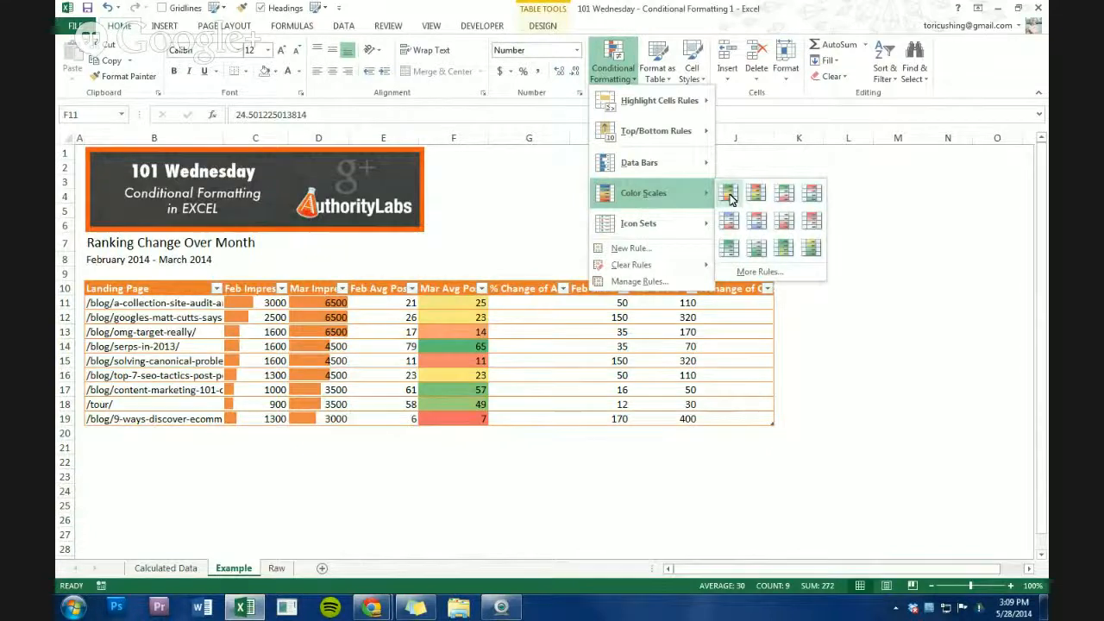
pyautogui.click(730, 195)
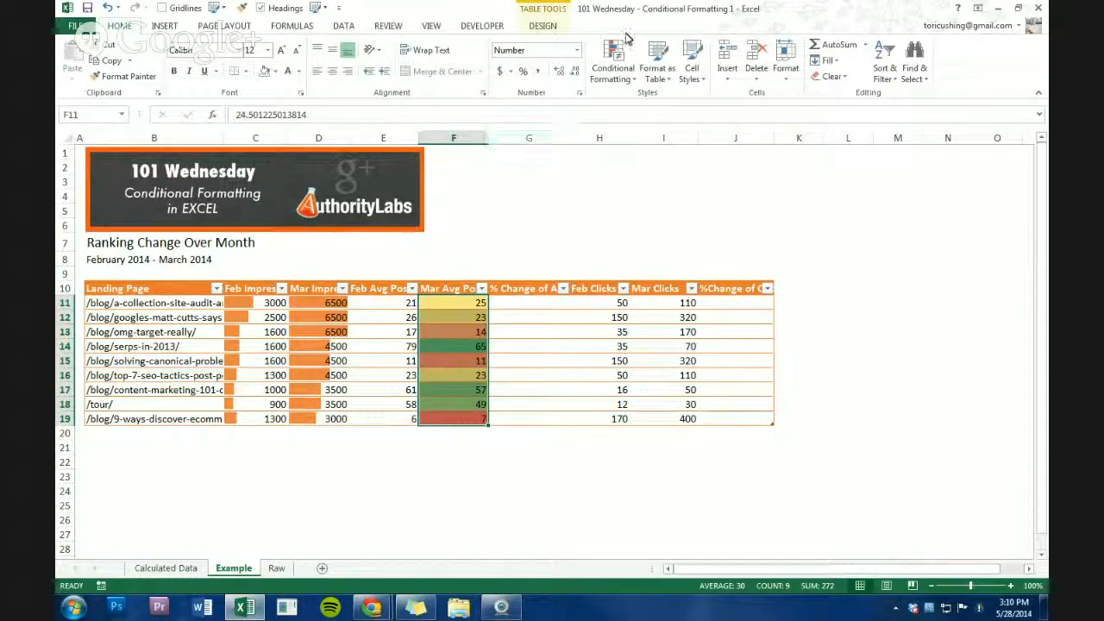
# Edit the F11:F19 color scale rule to use green for the lowest value and red for the highest, and apply it.
pyautogui.click(609, 72)
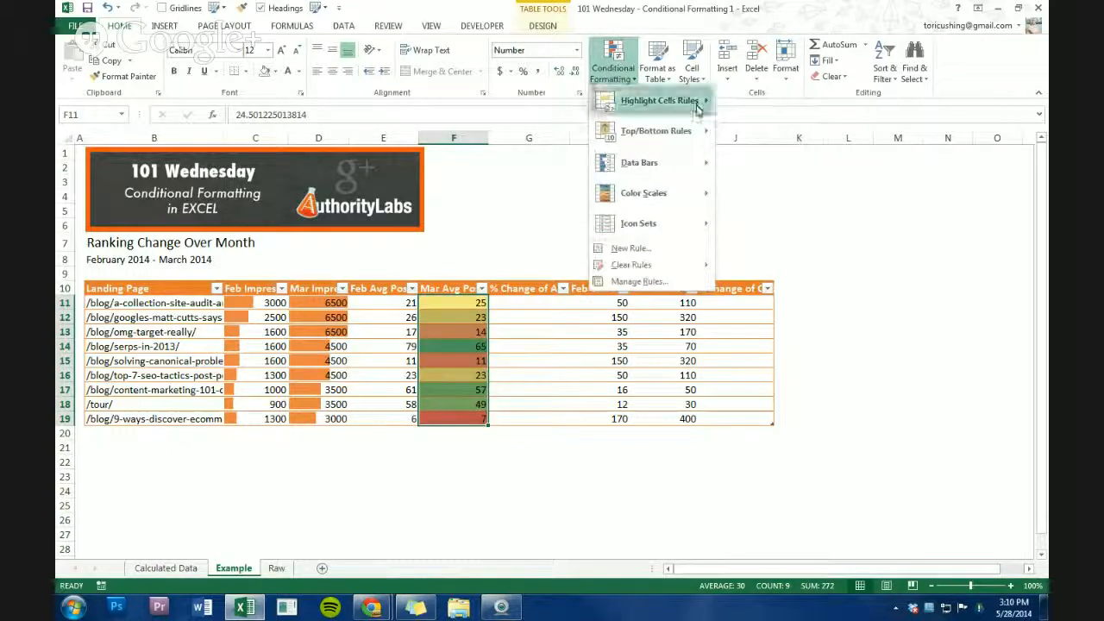
pyautogui.click(638, 283)
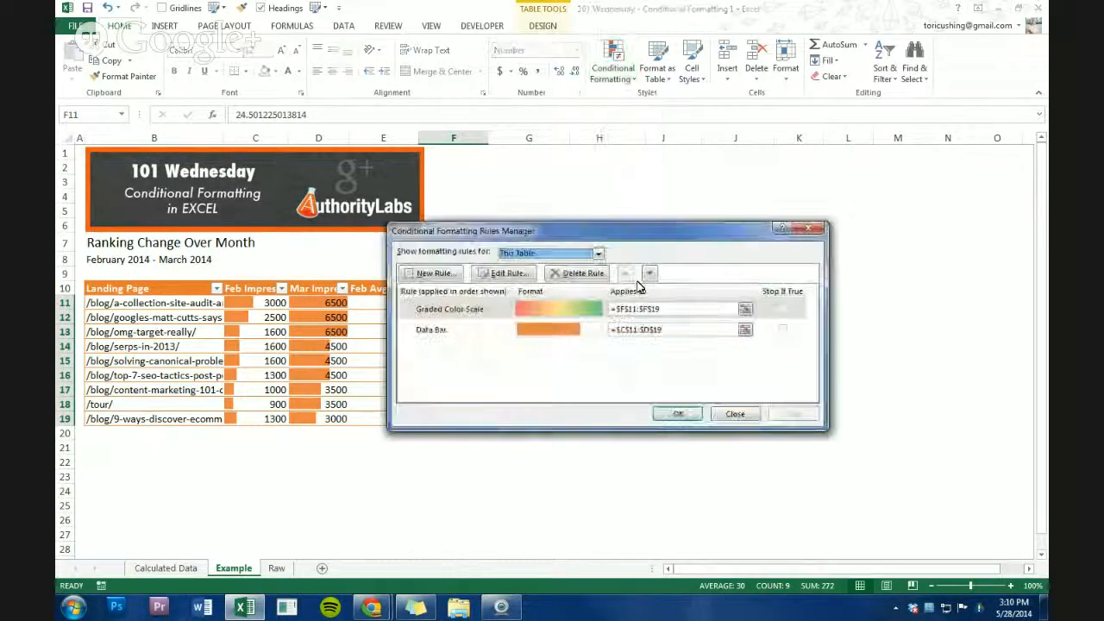
pyautogui.doubleClick(545, 309)
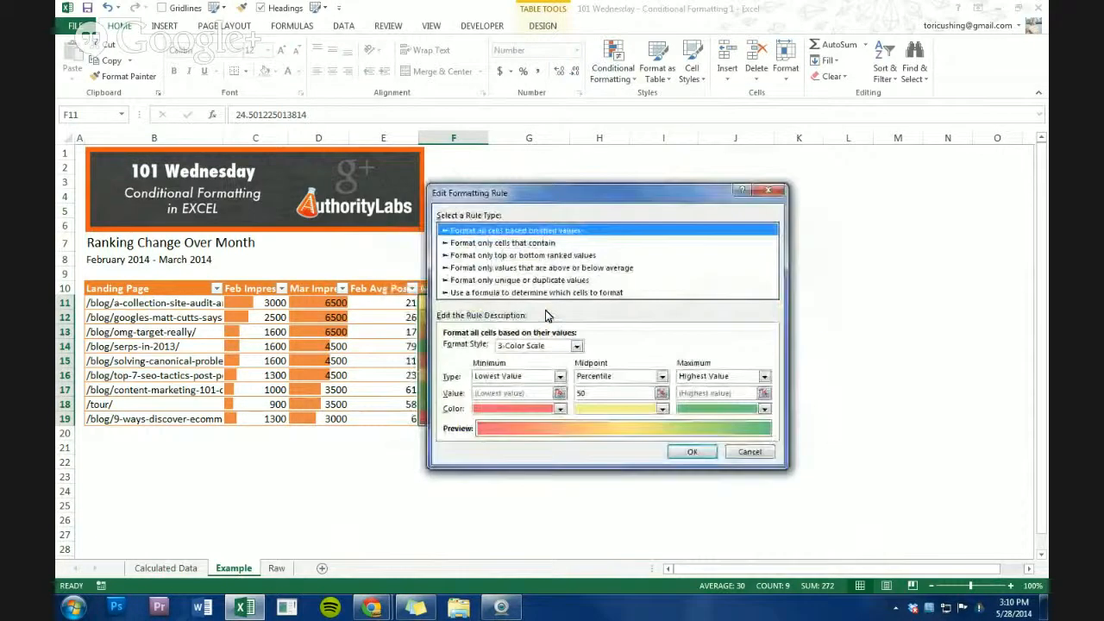
pyautogui.click(530, 412)
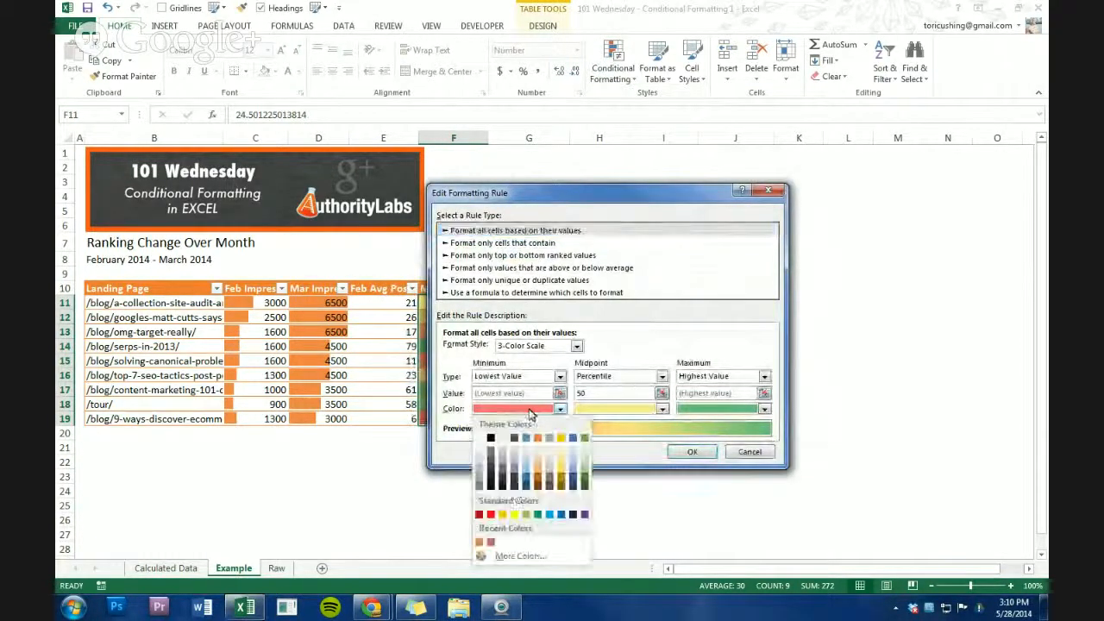
pyautogui.click(586, 444)
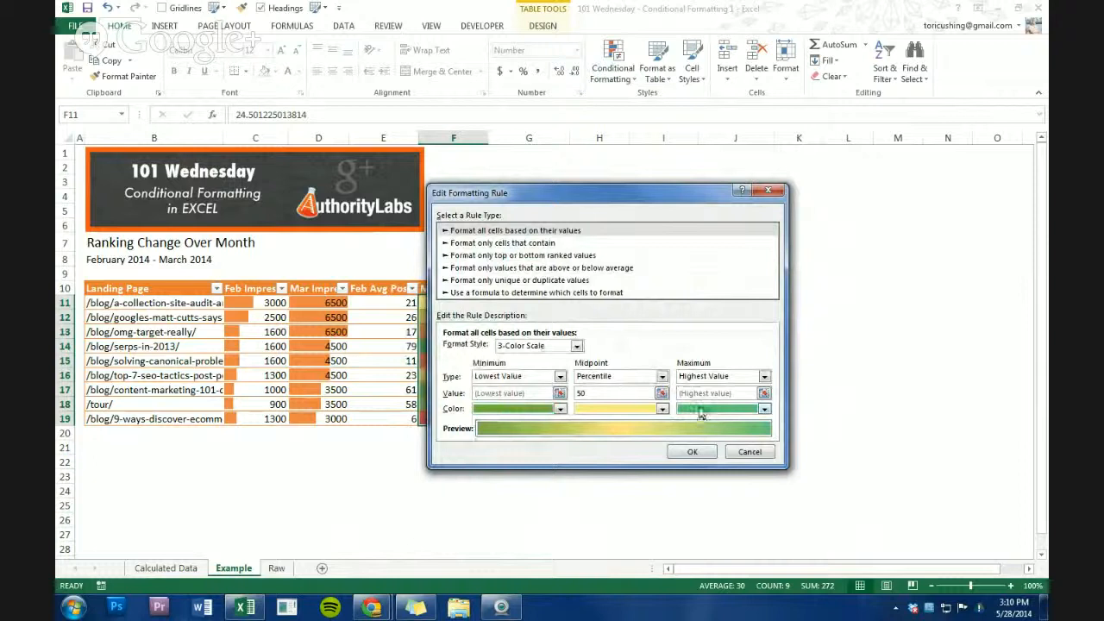
pyautogui.click(700, 409)
pyautogui.click(695, 542)
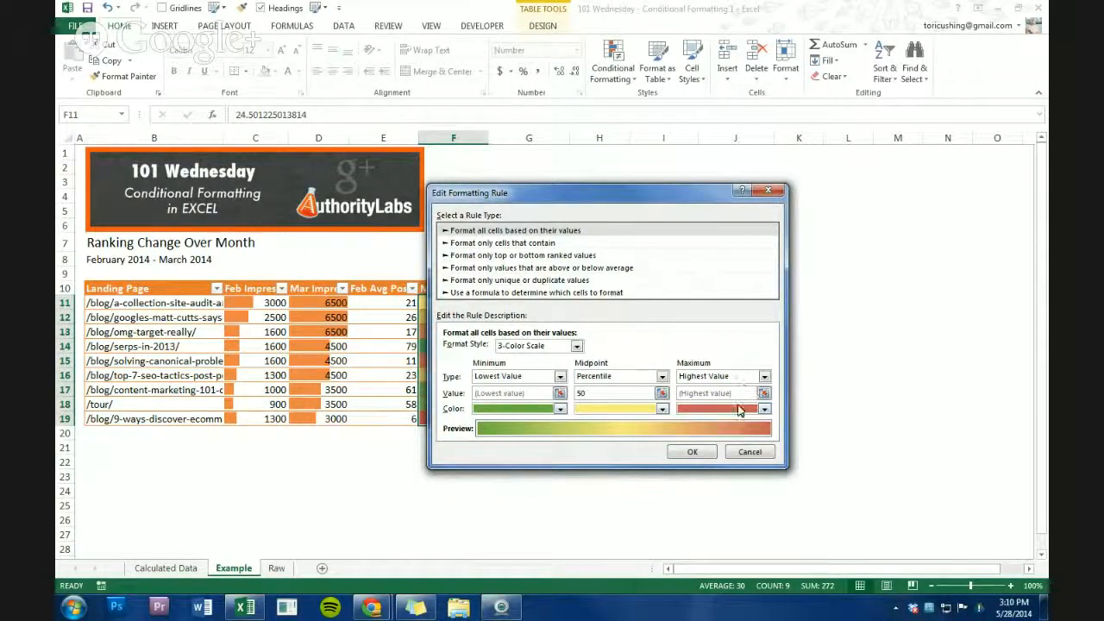
pyautogui.click(693, 452)
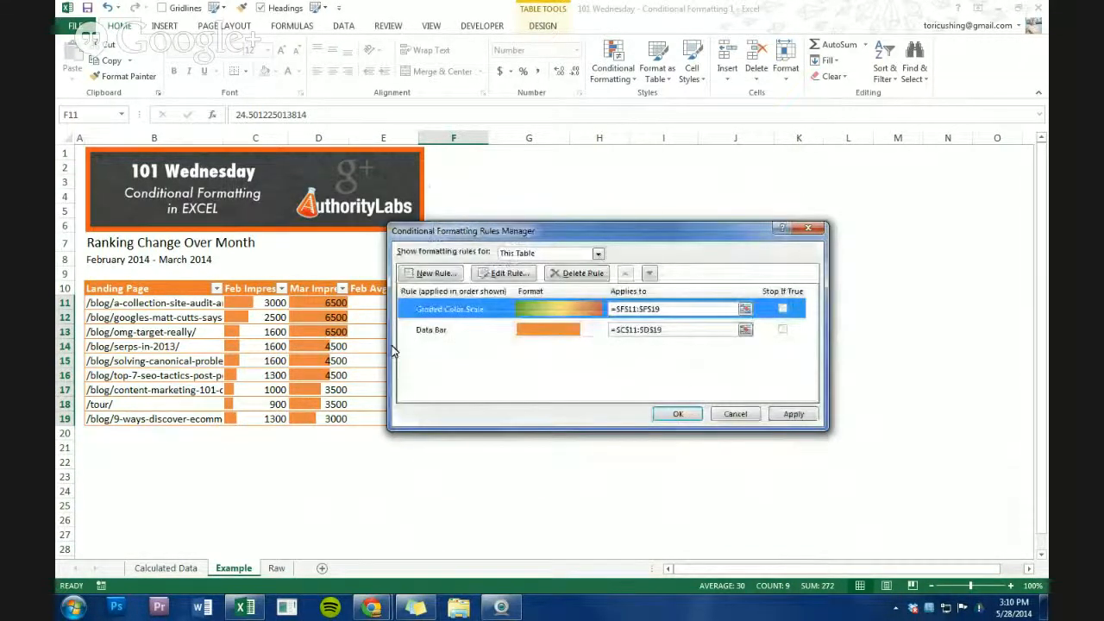
pyautogui.click(791, 414)
pyautogui.click(678, 414)
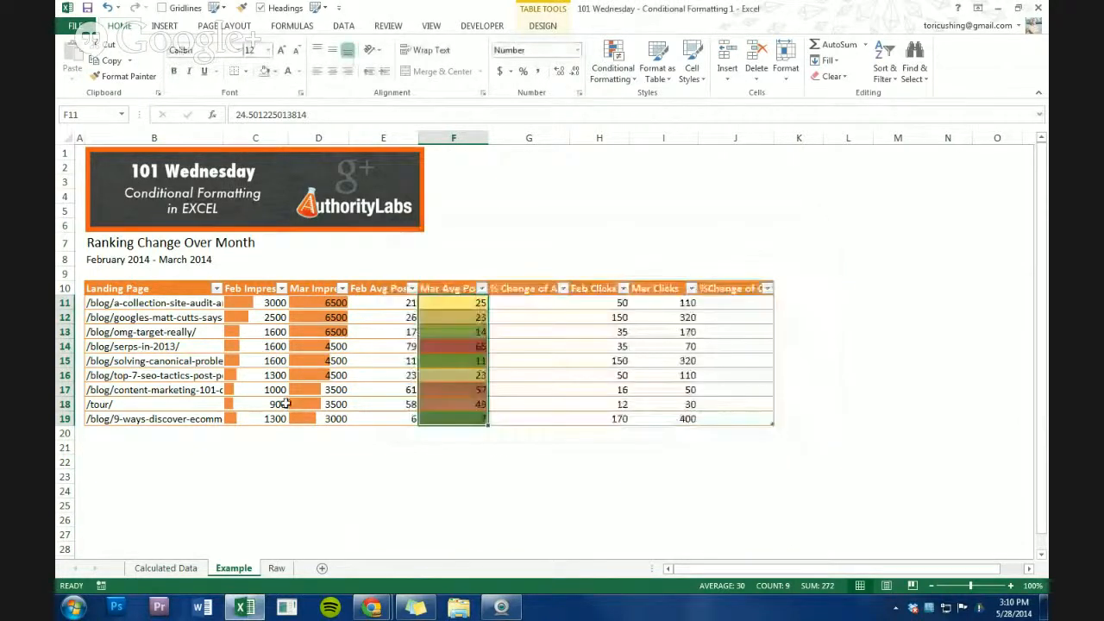
# Try the green-yellow-red color scale on the Feb Avg Position values in E11:E19.
pyautogui.click(452, 359)
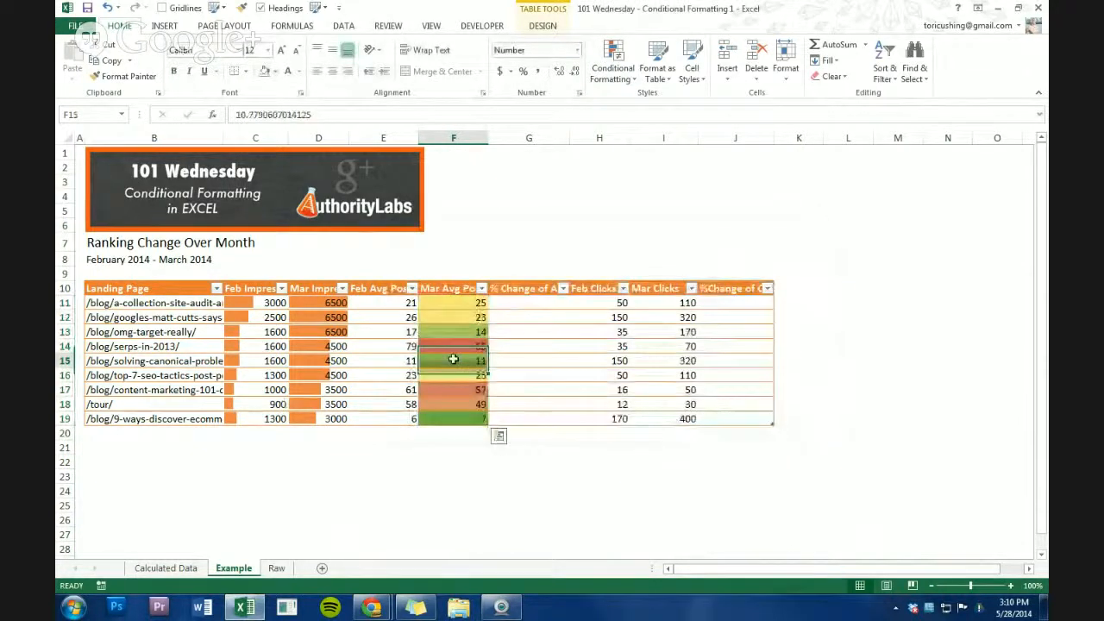
pyautogui.click(385, 305)
pyautogui.moveTo(387, 304); pyautogui.dragTo(388, 419)
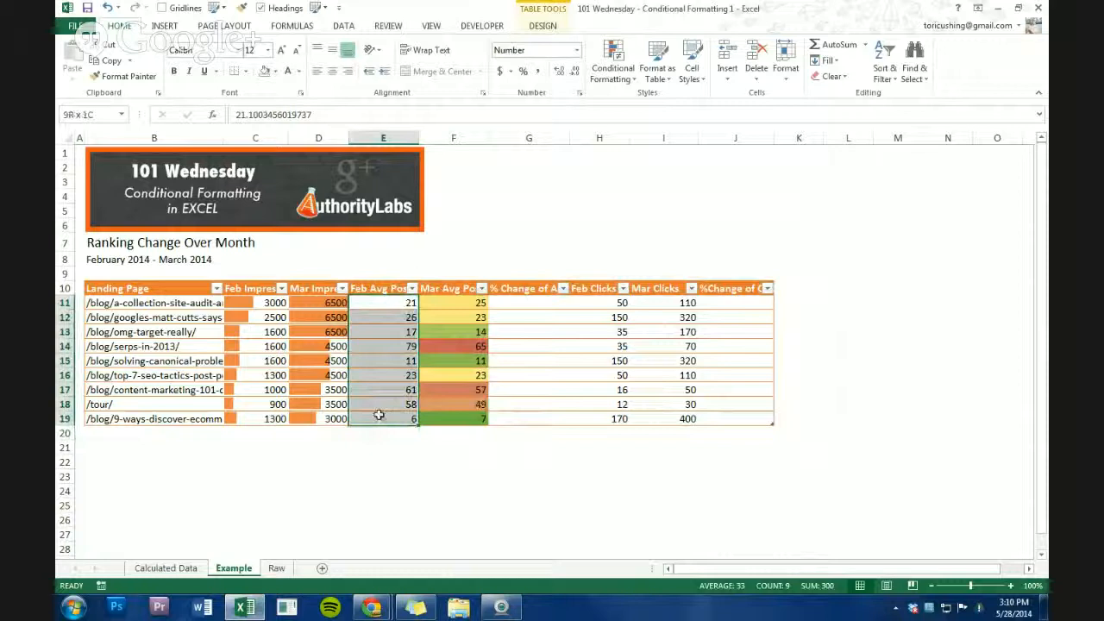
pyautogui.click(612, 65)
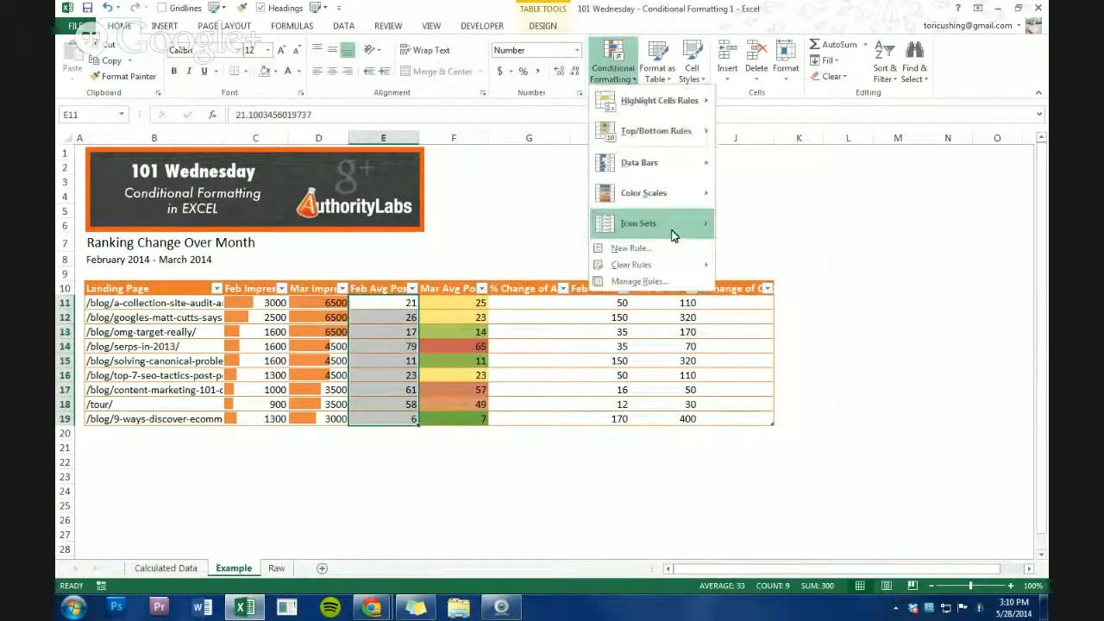
pyautogui.moveTo(677, 192)
pyautogui.click(727, 192)
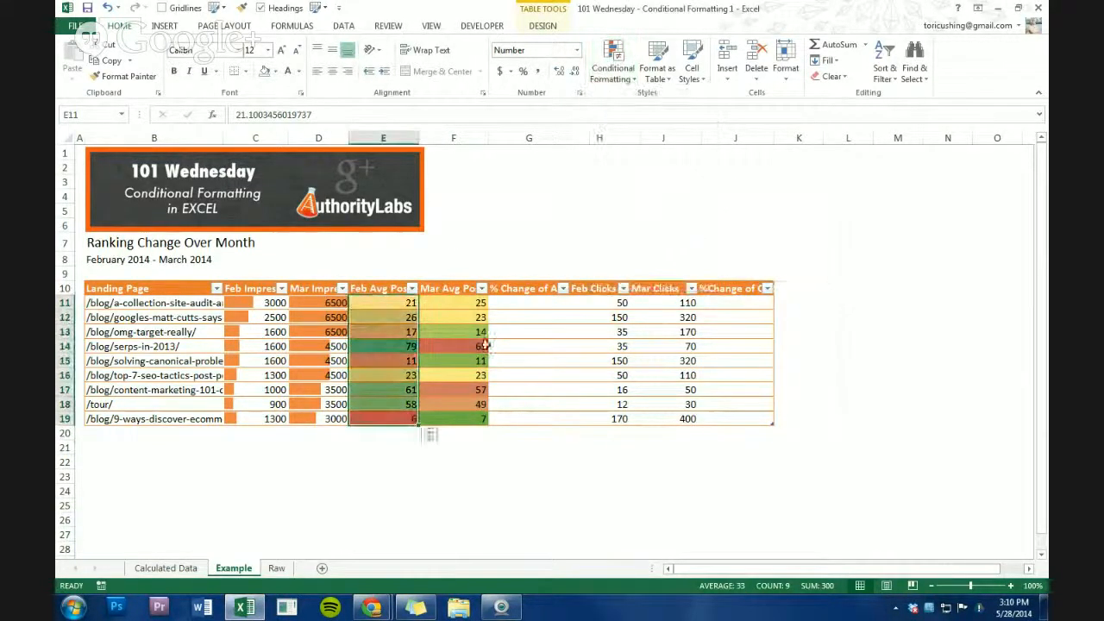
pyautogui.click(612, 68)
pyautogui.click(629, 283)
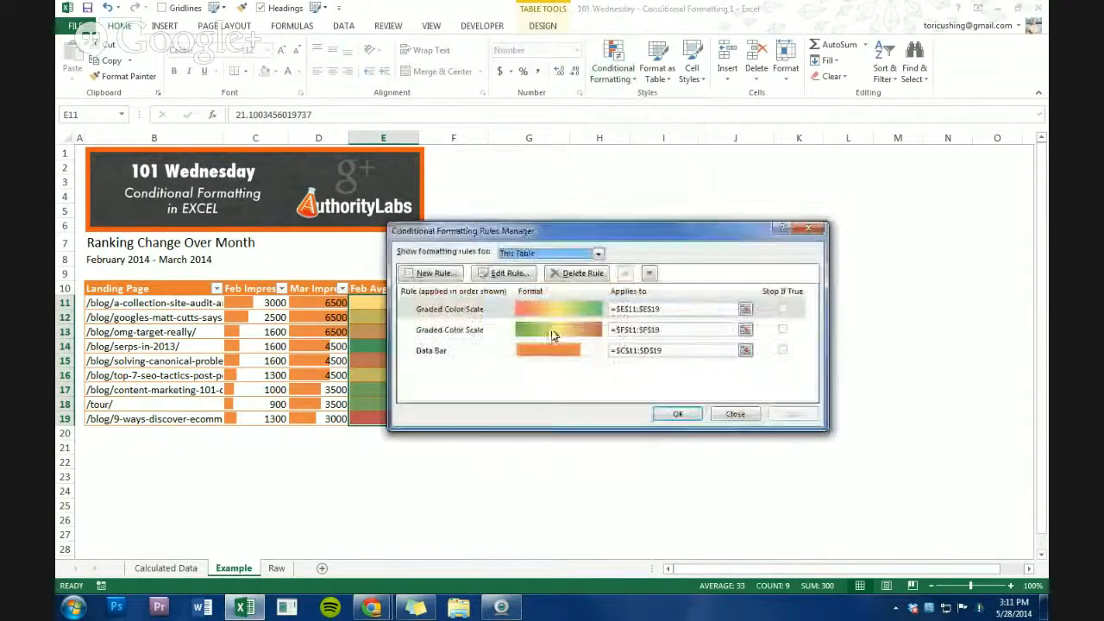
pyautogui.doubleClick(579, 314)
pyautogui.click(537, 406)
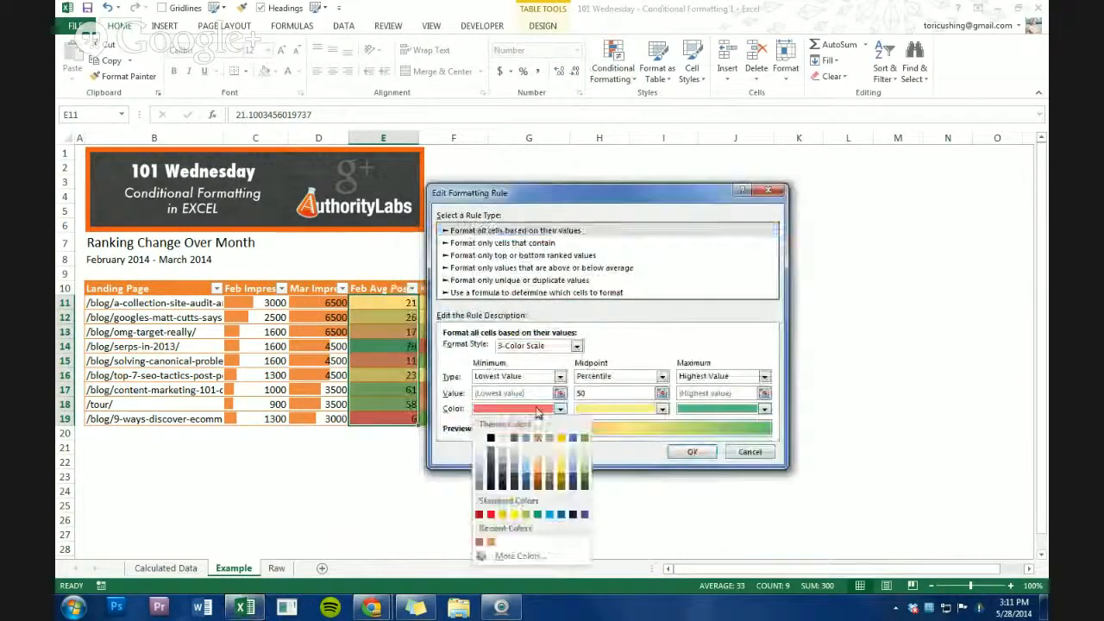
pyautogui.click(749, 453)
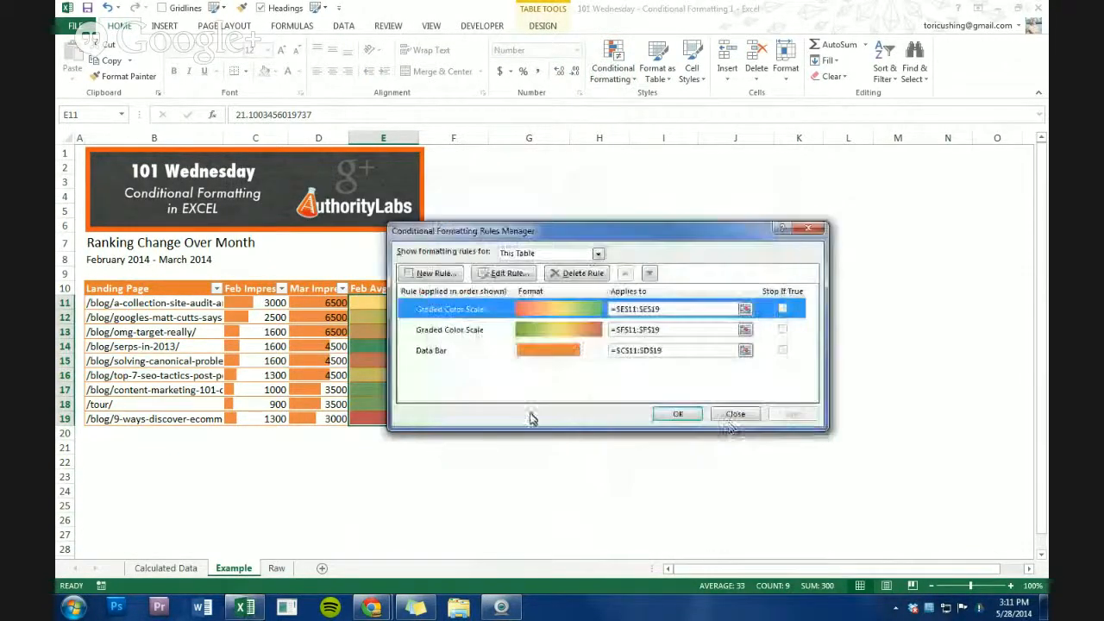
pyautogui.click(734, 414)
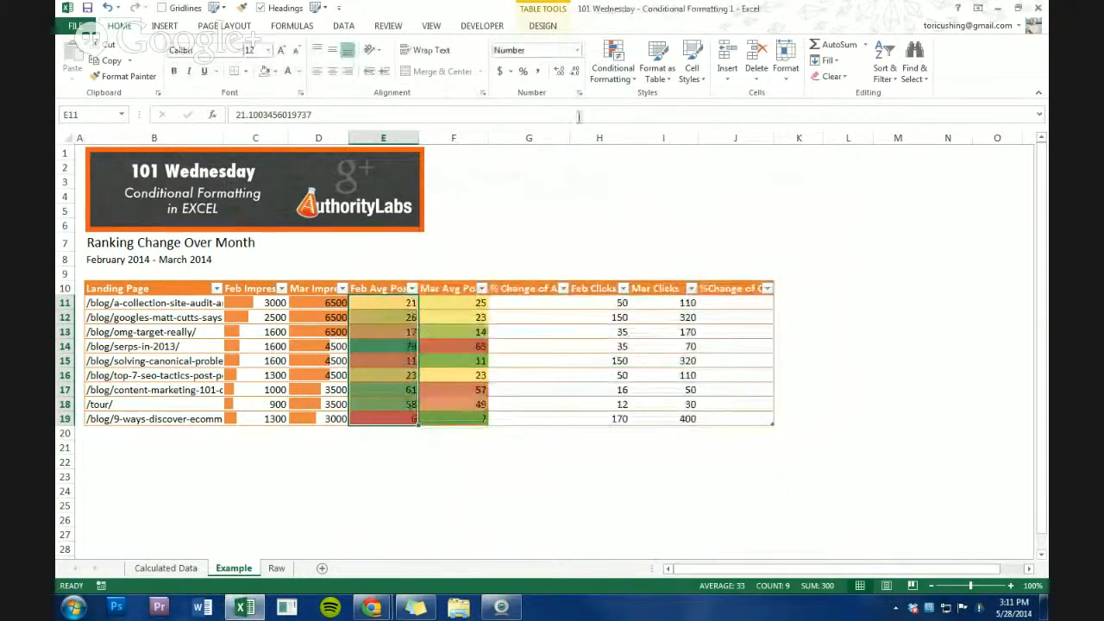
# Clear the conditional formatting rules from the selected Feb Avg Position cells, E11:E19.
pyautogui.click(612, 65)
pyautogui.moveTo(665, 266)
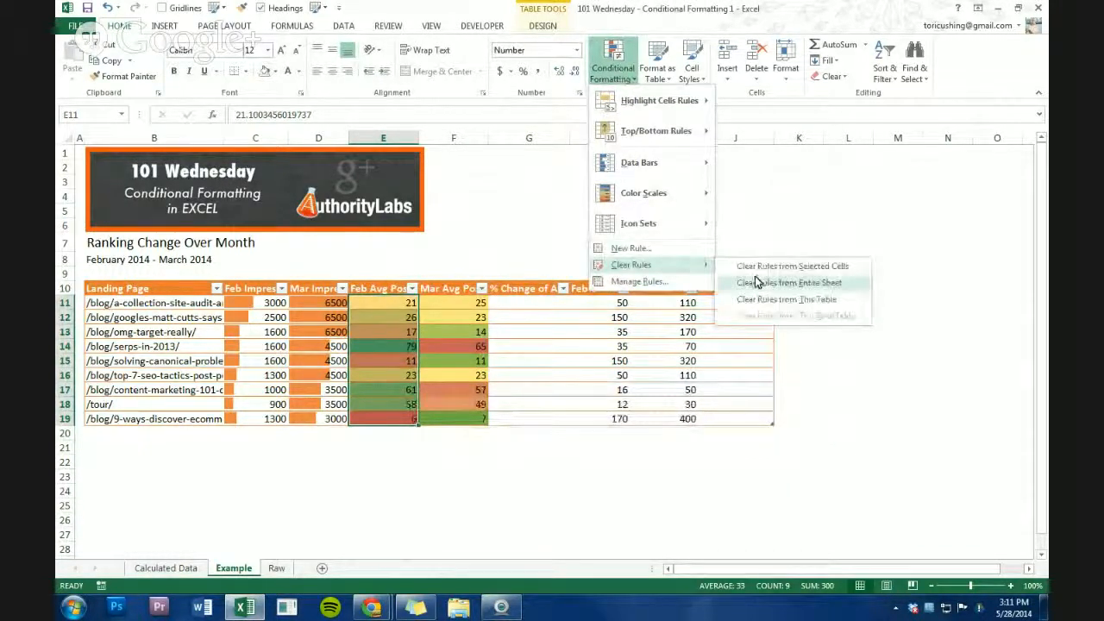
pyautogui.click(776, 266)
# Copy the formatting of the Mar Avg Position values in F11:F19 onto the Feb Avg Position values in E11:E19 with Format Painter.
pyautogui.click(496, 375)
pyautogui.moveTo(469, 303); pyautogui.dragTo(466, 419)
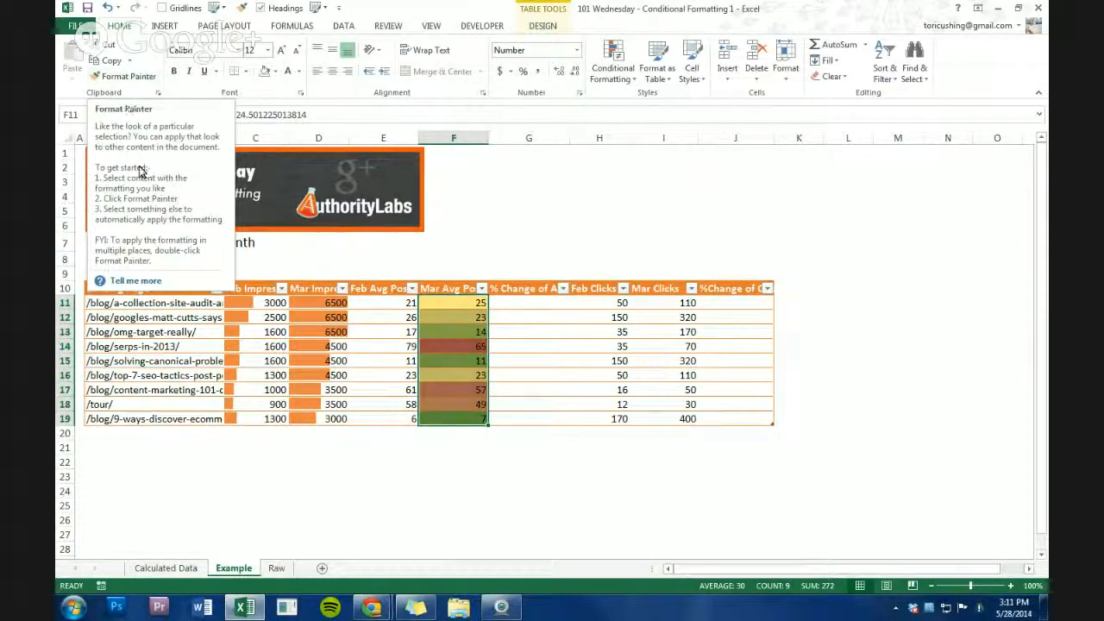
pyautogui.click(125, 78)
pyautogui.moveTo(402, 300); pyautogui.dragTo(409, 420)
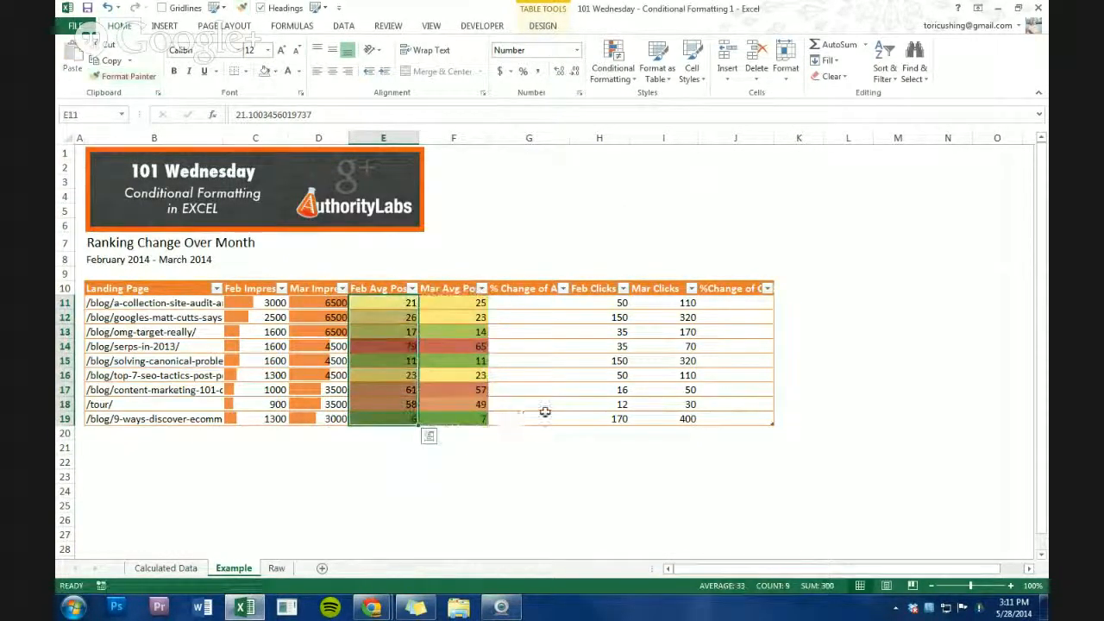
pyautogui.click(488, 417)
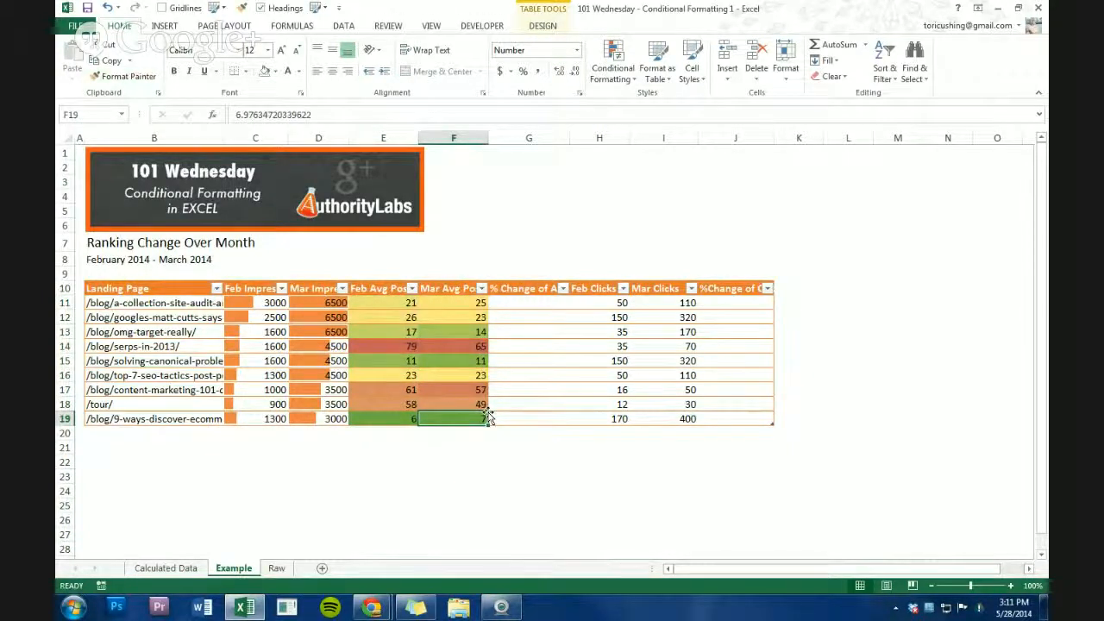
# Compare the colors and values of the Feb and Mar Avg Position columns for individual landing pages, including rows 14, 17 and 19.
pyautogui.click(411, 316)
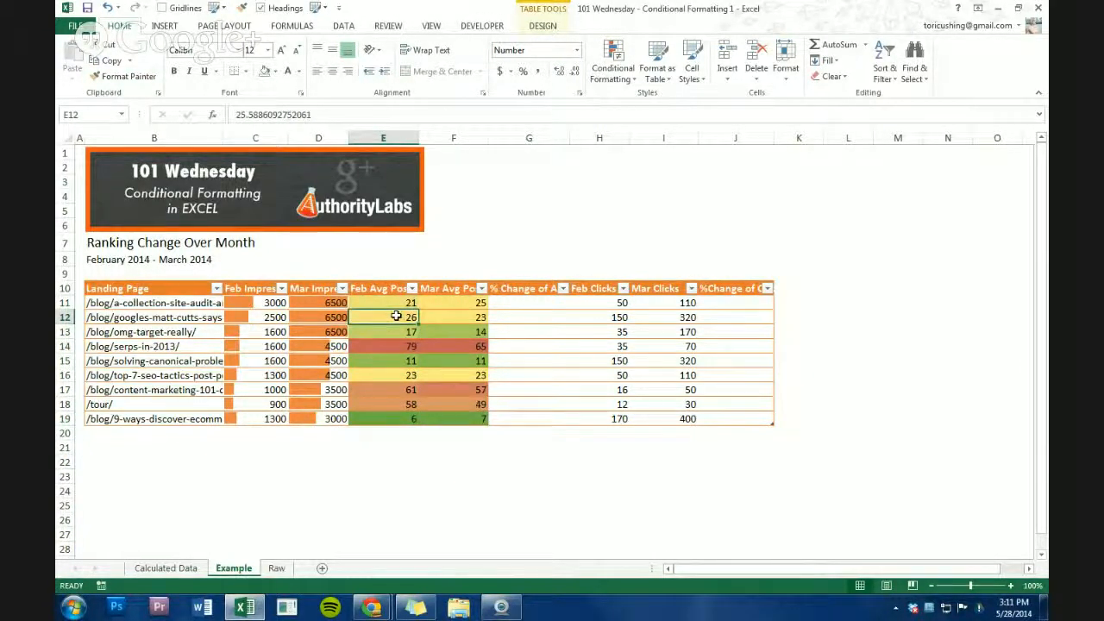
pyautogui.click(409, 390)
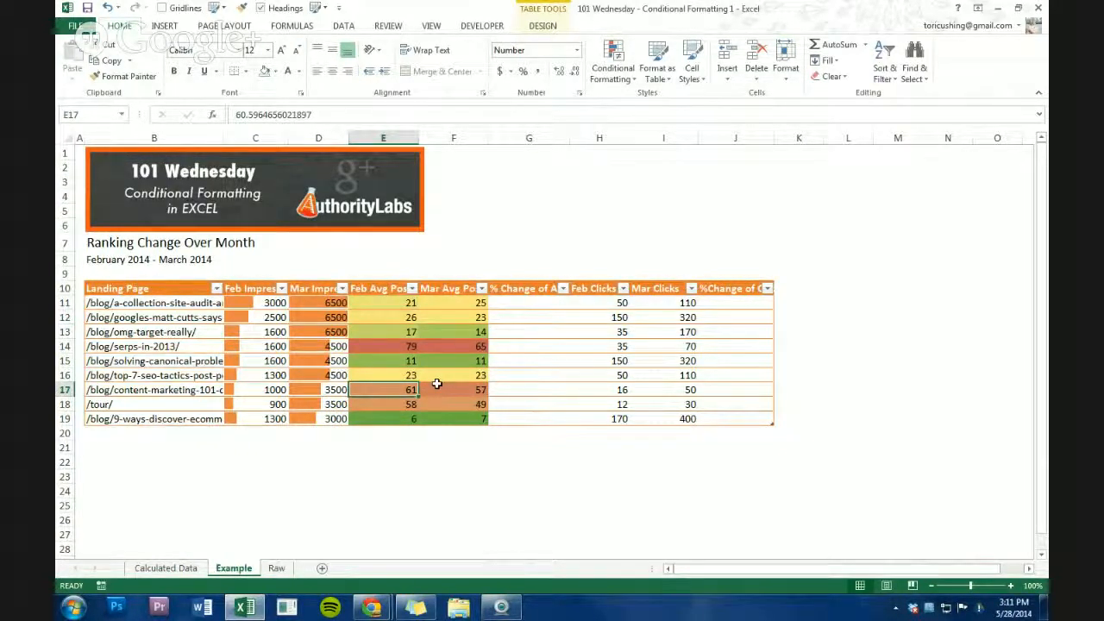
pyautogui.click(436, 389)
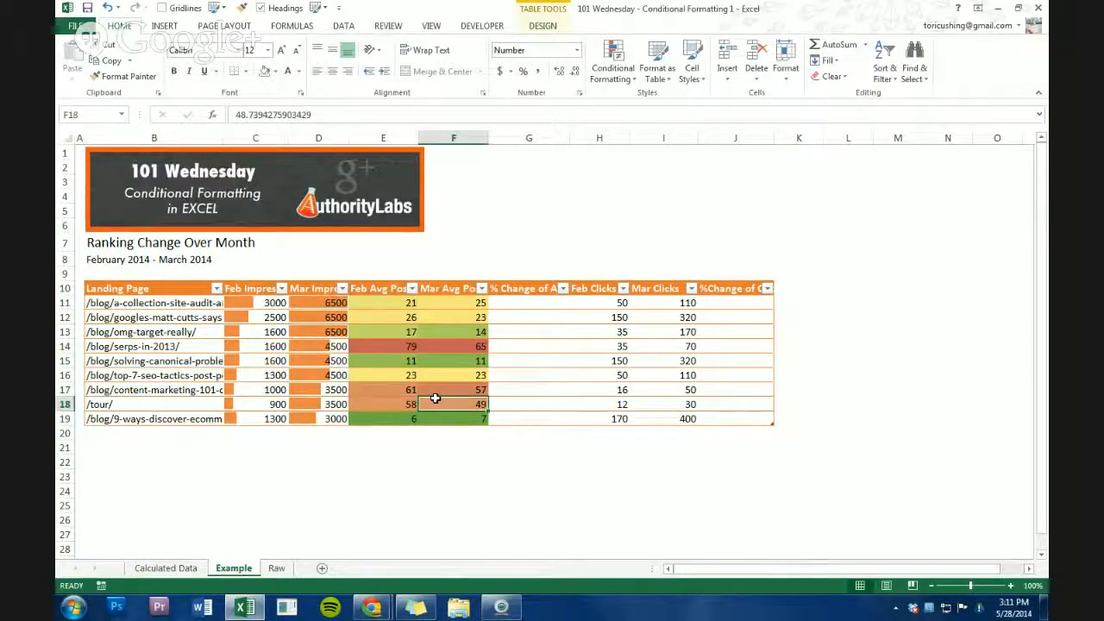
pyautogui.moveTo(406, 390); pyautogui.dragTo(444, 391)
pyautogui.click(427, 392)
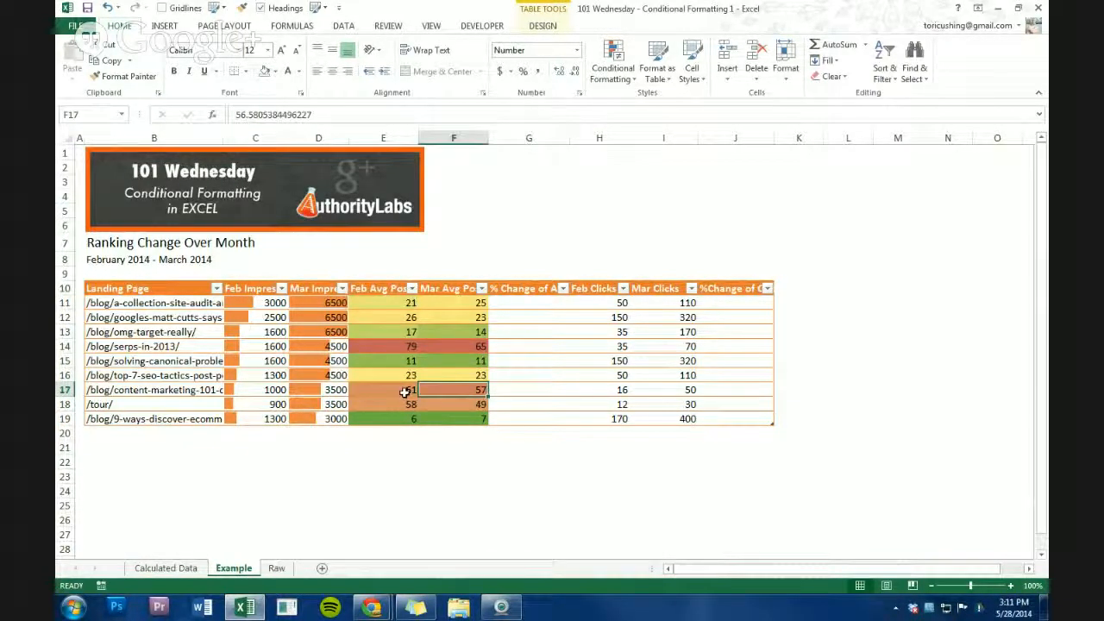
pyautogui.click(396, 392)
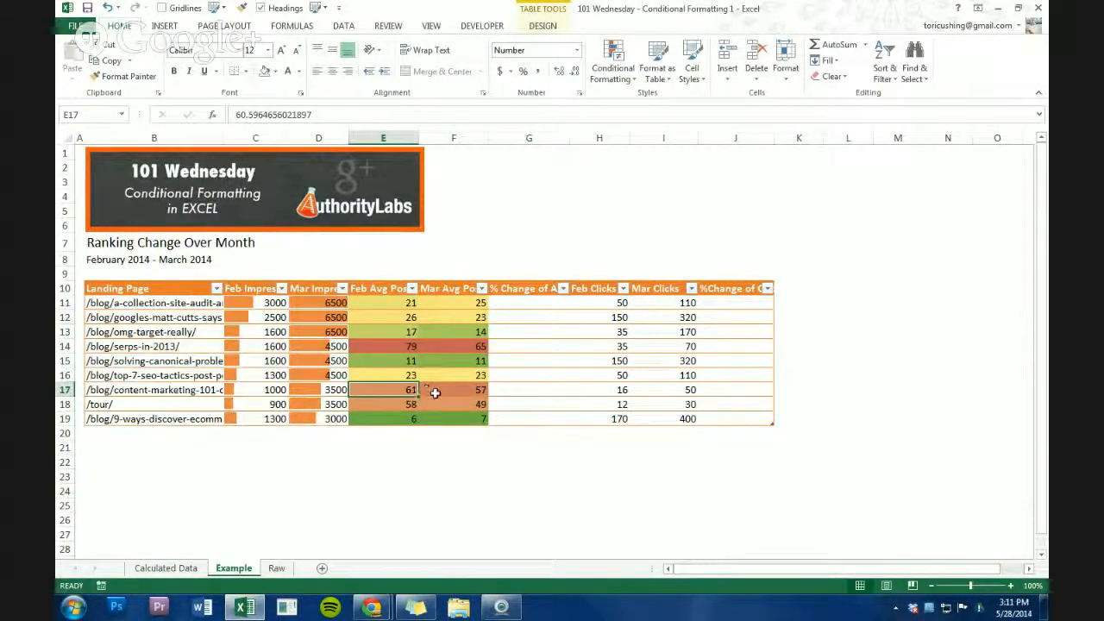
pyautogui.click(432, 391)
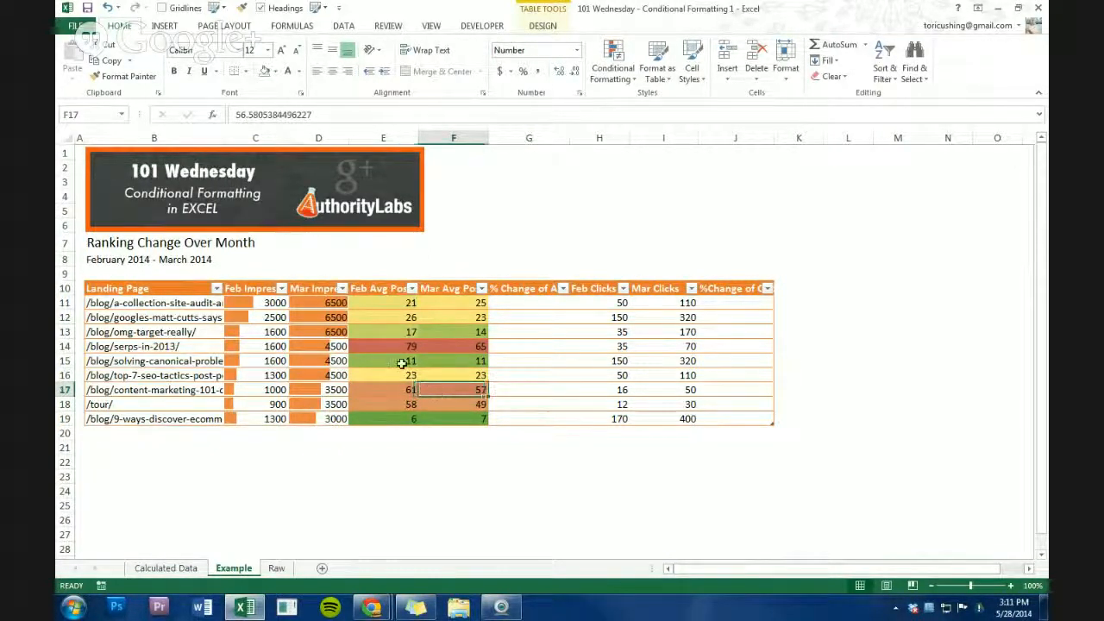
pyautogui.click(412, 419)
pyautogui.click(448, 421)
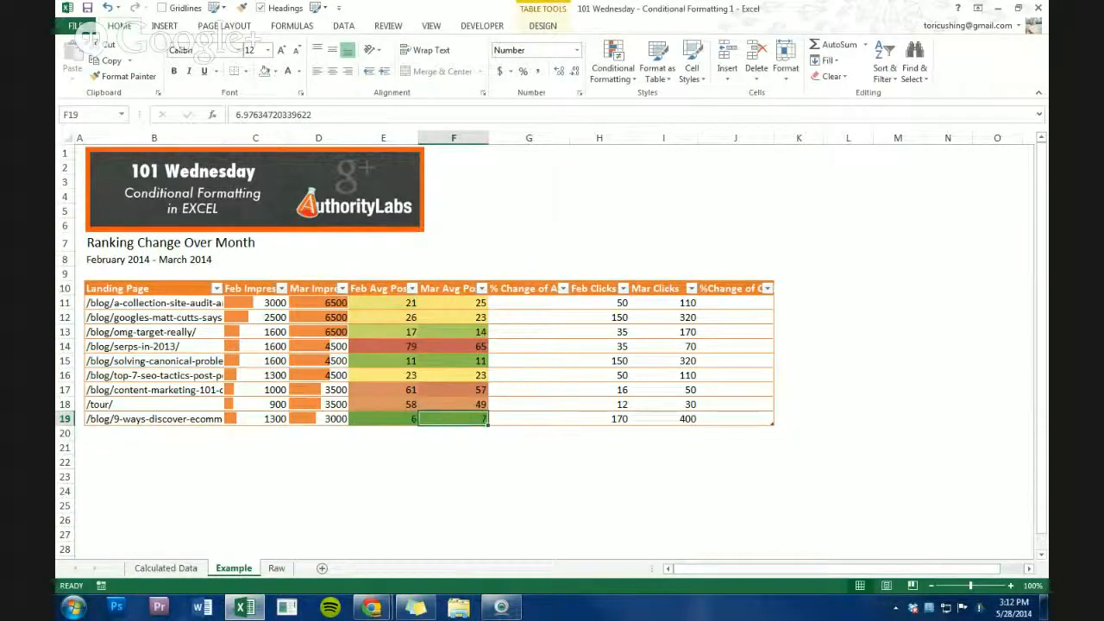
pyautogui.click(411, 334)
pyautogui.click(410, 345)
pyautogui.click(422, 343)
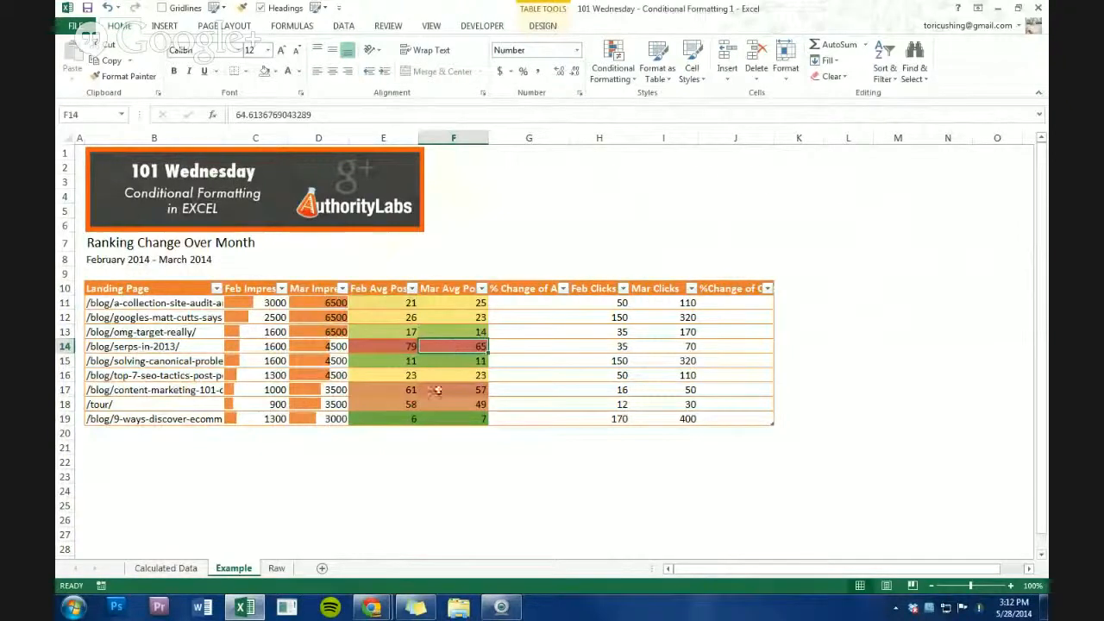
# Fill the average position % Change column from G11 with the formula =([@[Feb Avg Position]]-[@[Mar Avg Position]])/[@[Mar Avg Position]], and review it.
pyautogui.click(546, 333)
pyautogui.click(517, 304)
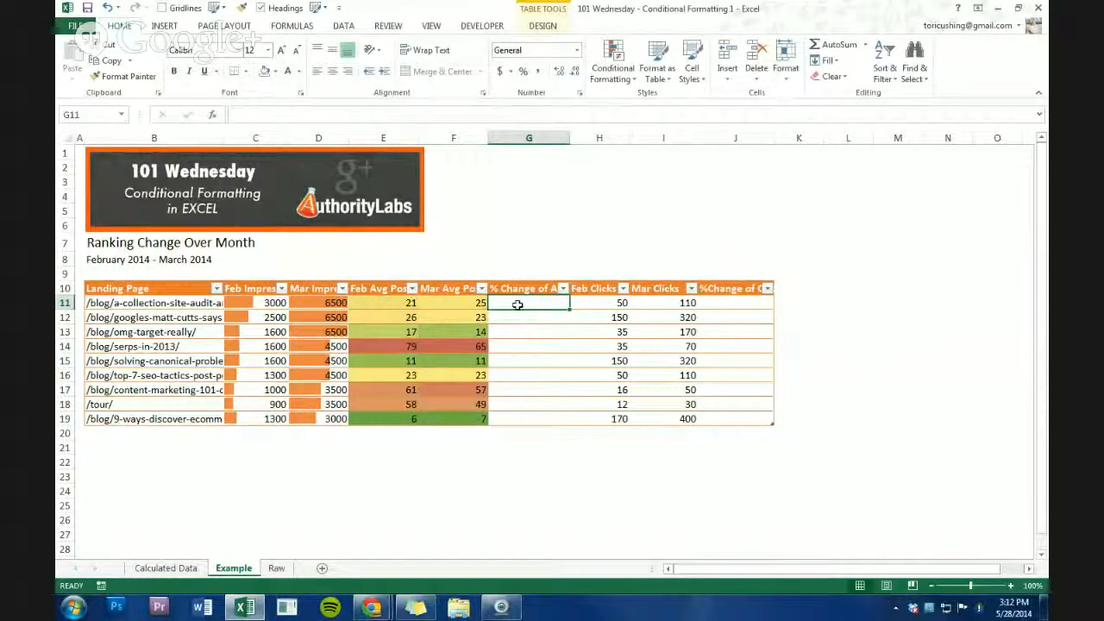
pyautogui.write('=(')
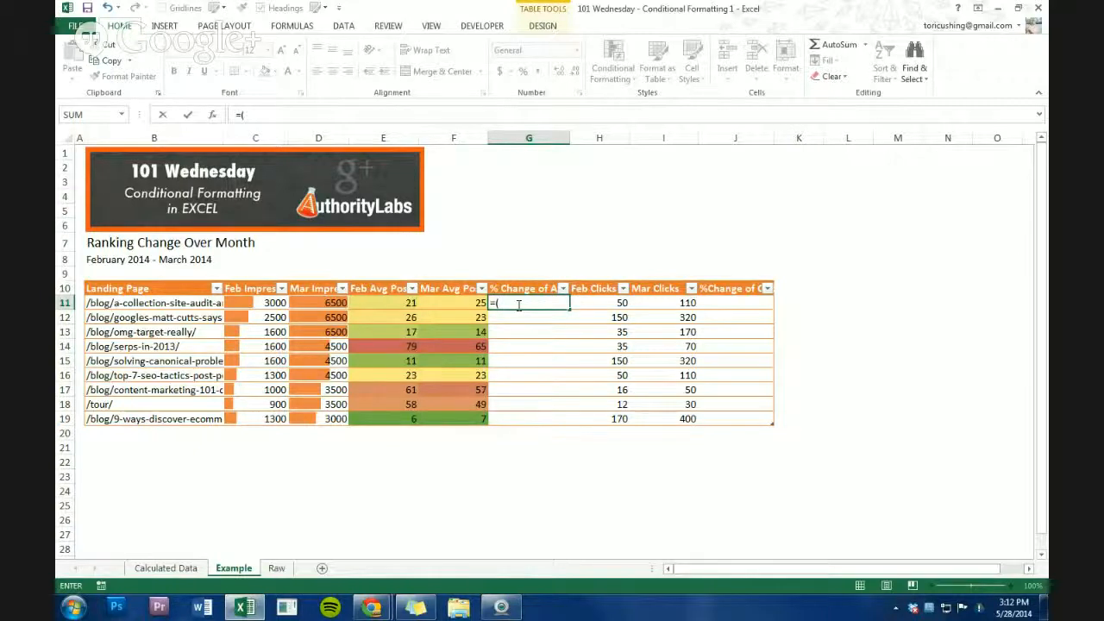
pyautogui.click(384, 303)
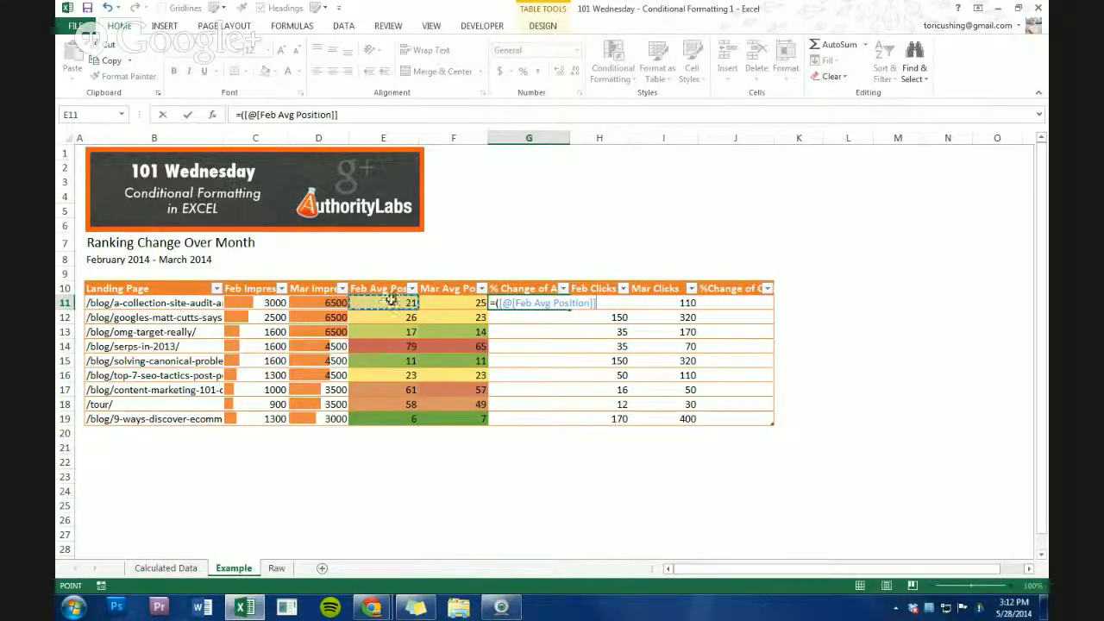
pyautogui.write('-')
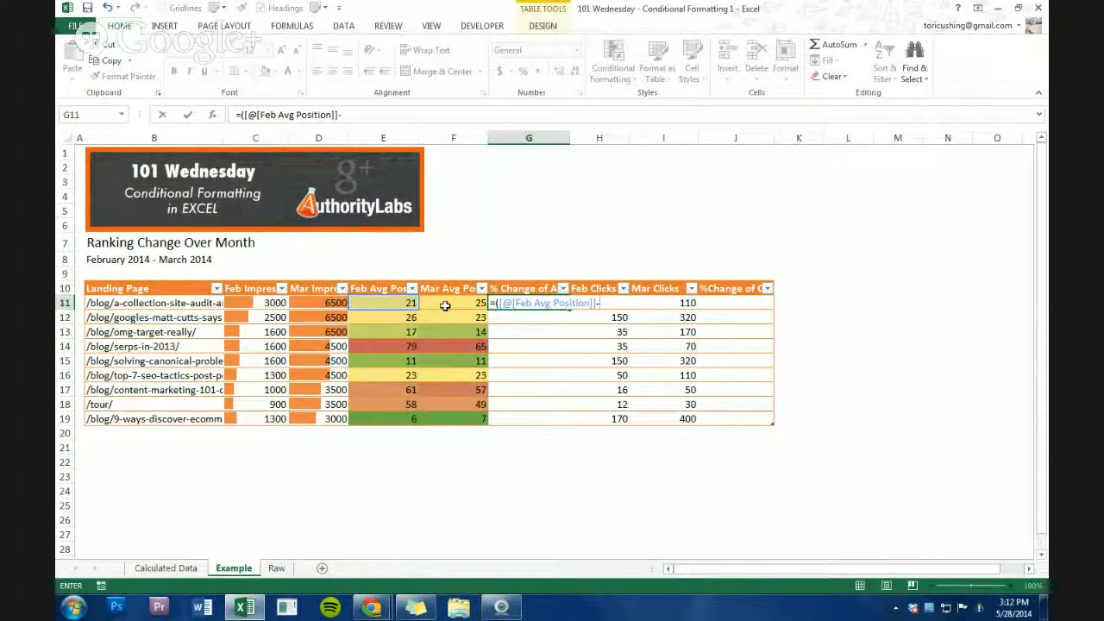
pyautogui.click(445, 306)
pyautogui.write(')/')
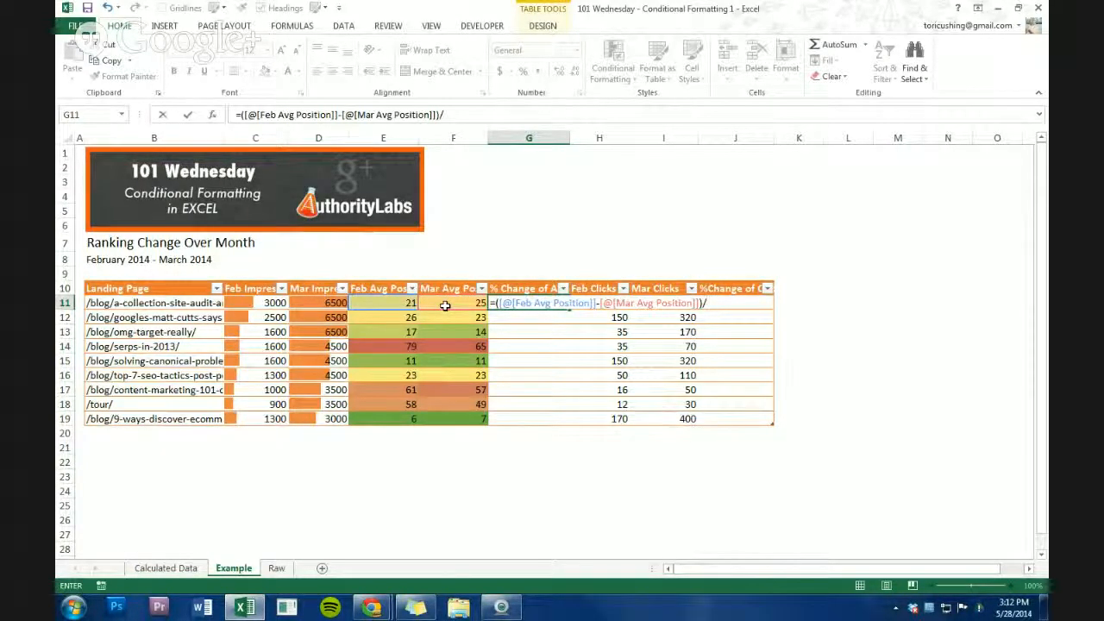
pyautogui.click(445, 305)
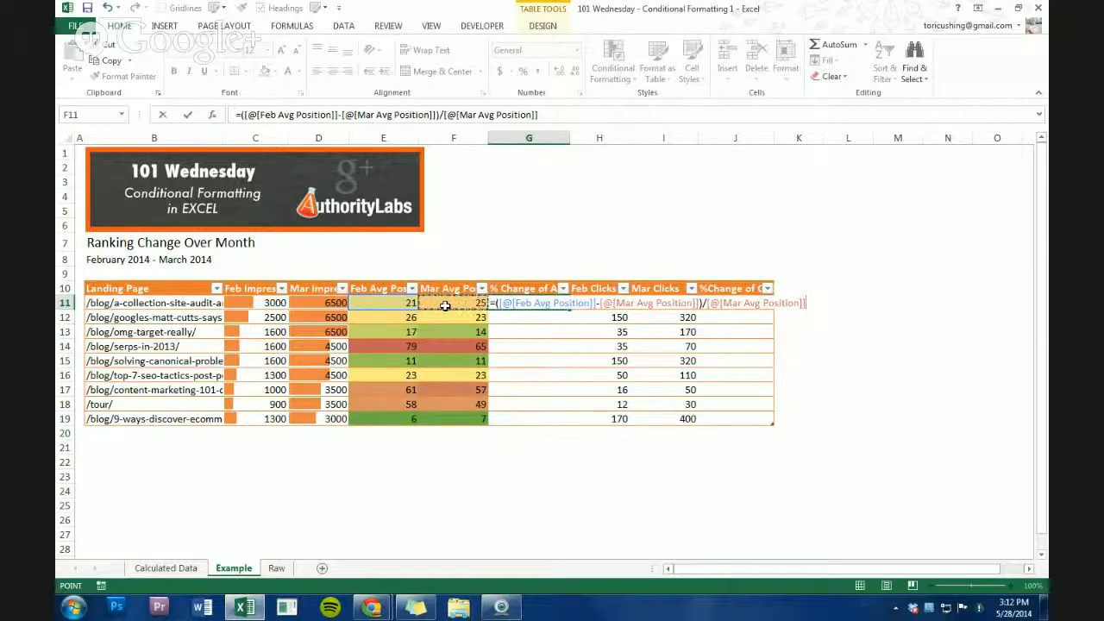
pyautogui.press('Return')
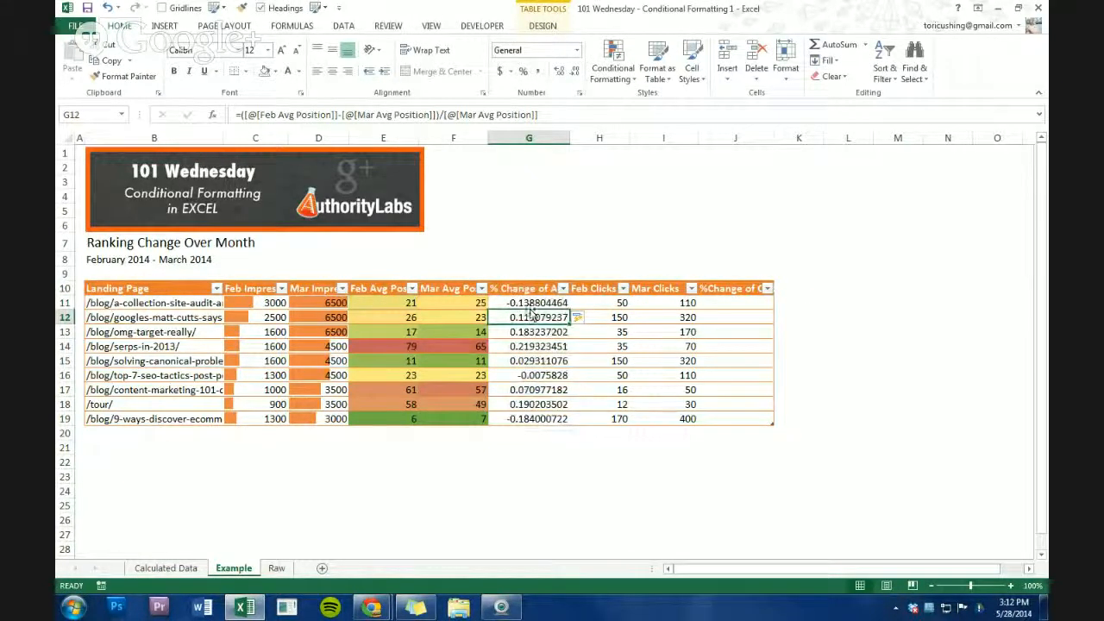
pyautogui.doubleClick(528, 303)
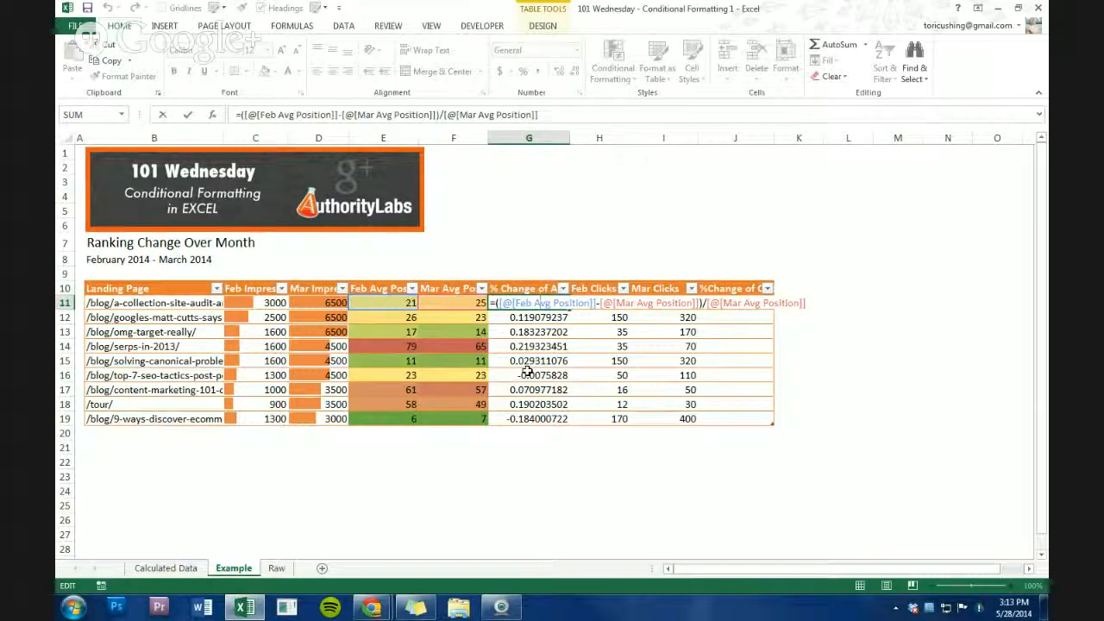
pyautogui.press('Return')
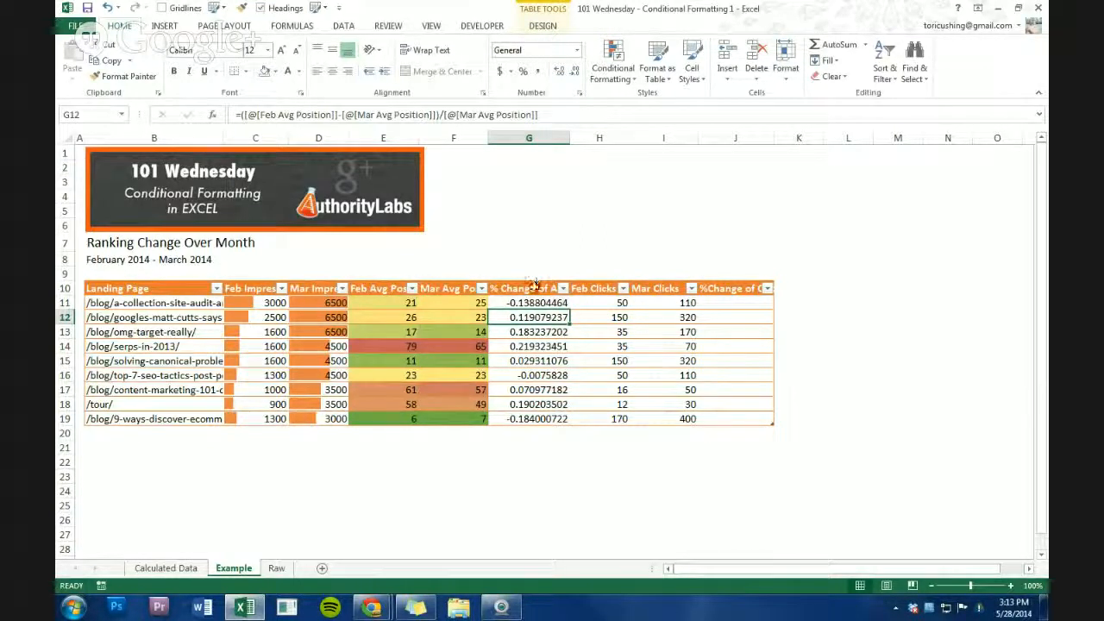
# Format the % Change values in G11:G19 as Percentage with 0 decimal places, and narrow column G slightly.
pyautogui.moveTo(529, 302); pyautogui.dragTo(529, 418)
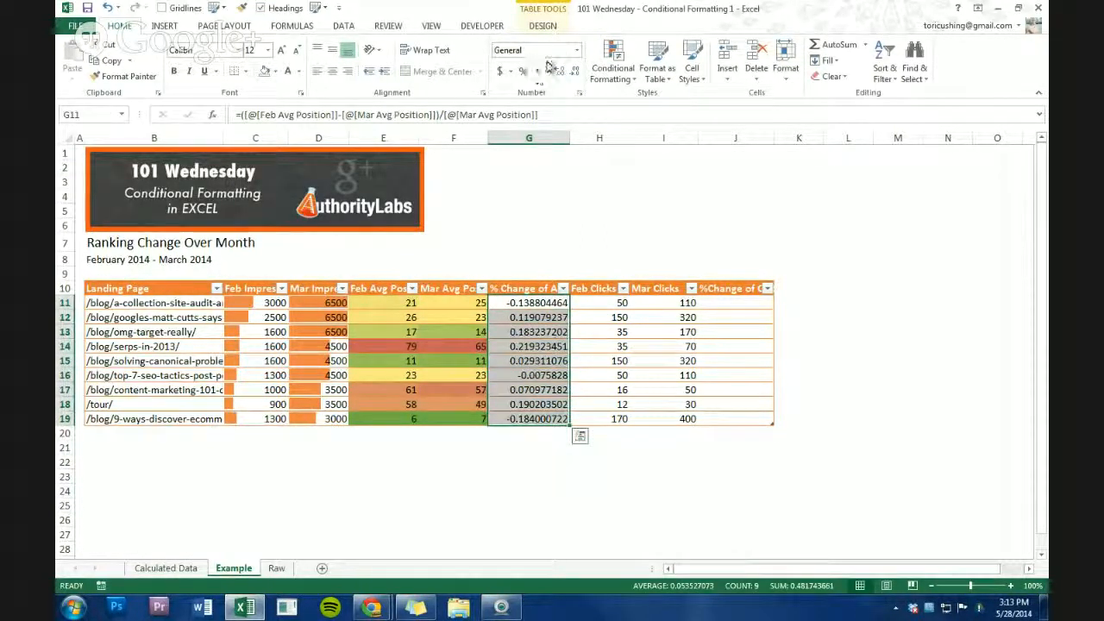
pyautogui.click(577, 51)
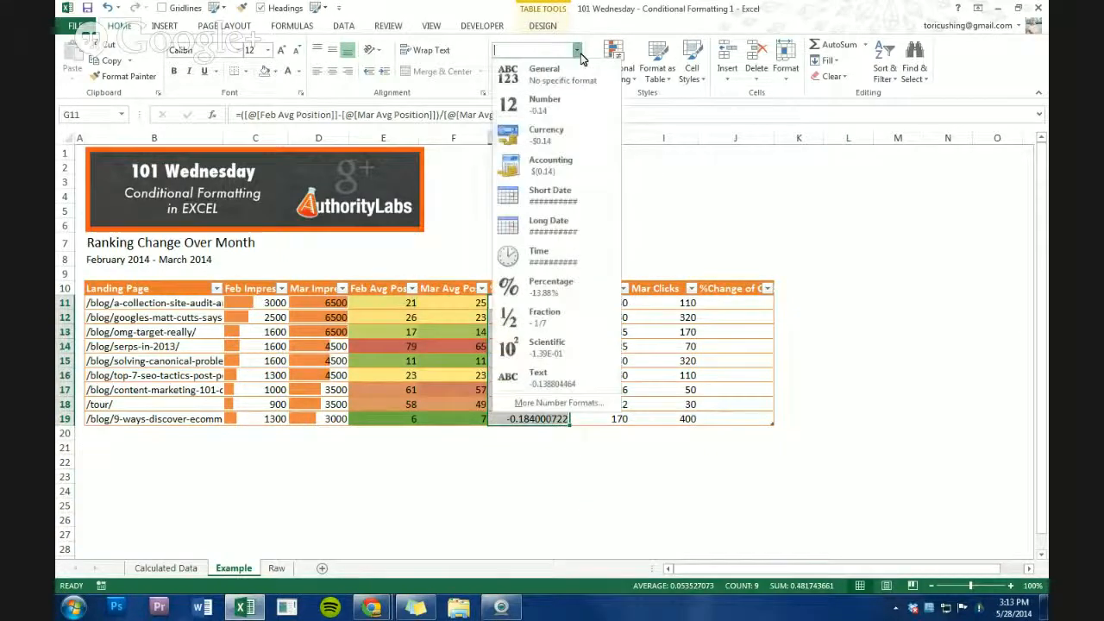
pyautogui.click(544, 285)
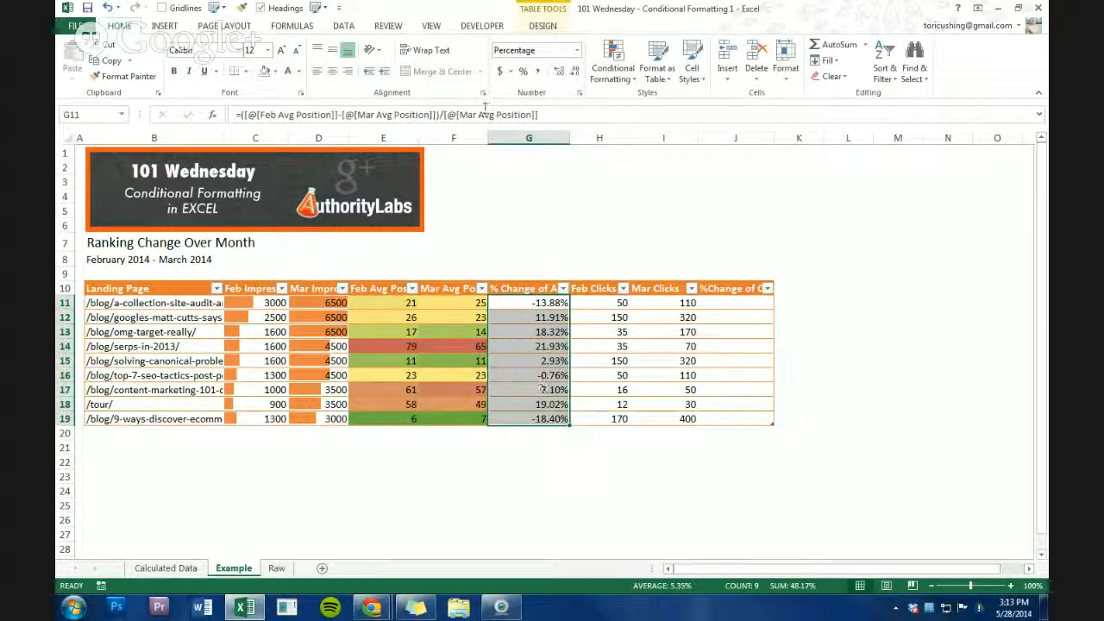
pyautogui.click(574, 76)
pyautogui.click(574, 77)
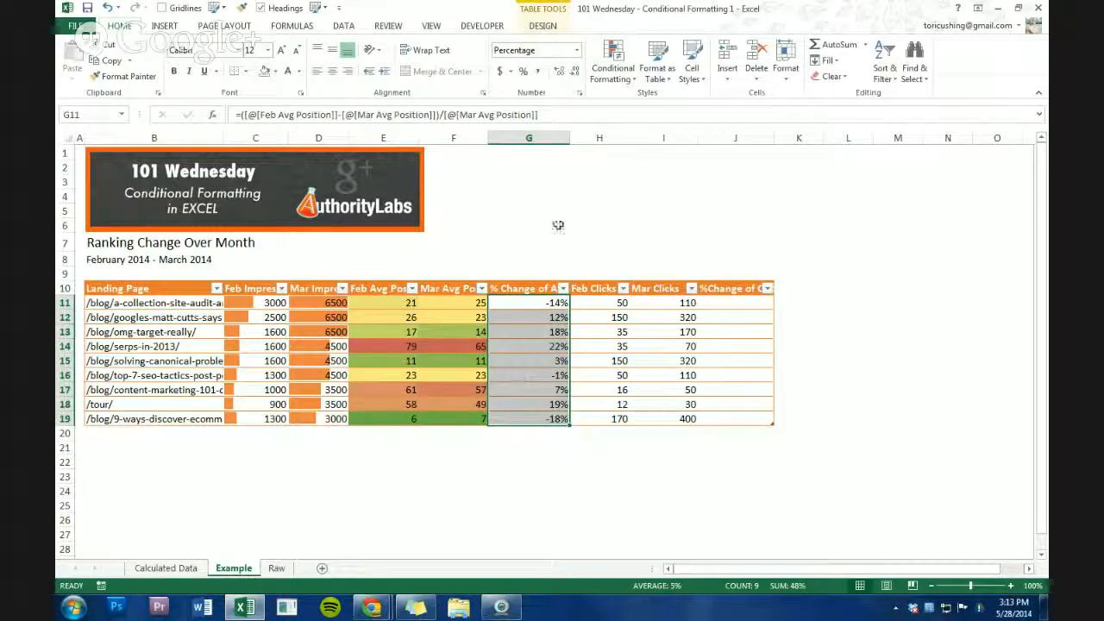
pyautogui.moveTo(569, 138); pyautogui.dragTo(548, 138)
# Widen column G slightly and apply blue solid-fill data bars to the % Change values in G11:G19.
pyautogui.click(526, 404)
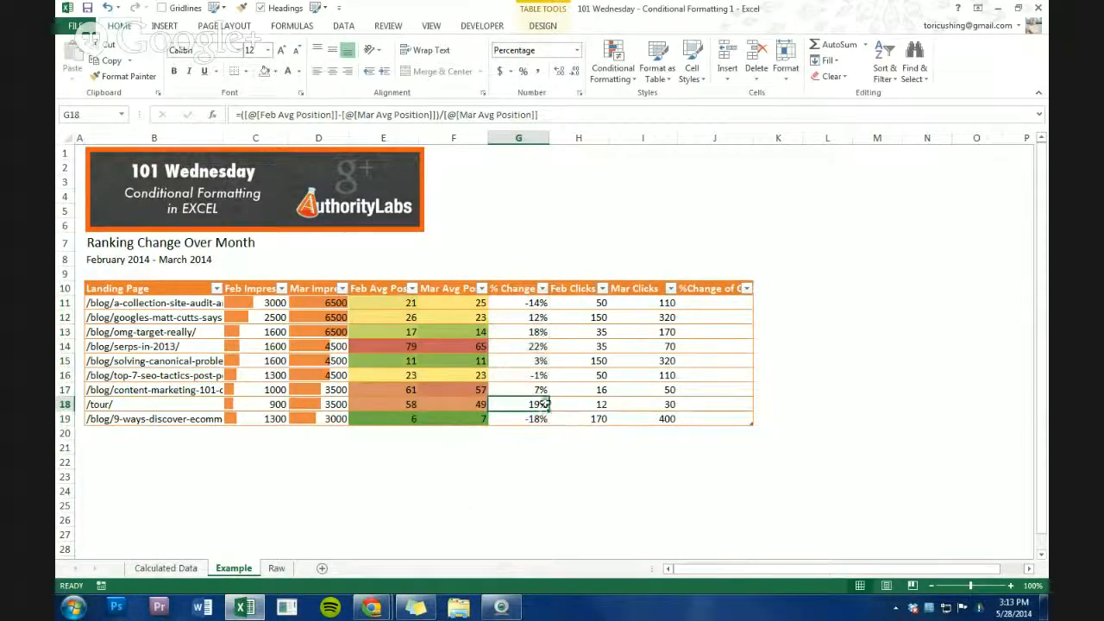
pyautogui.moveTo(536, 418); pyautogui.dragTo(542, 300)
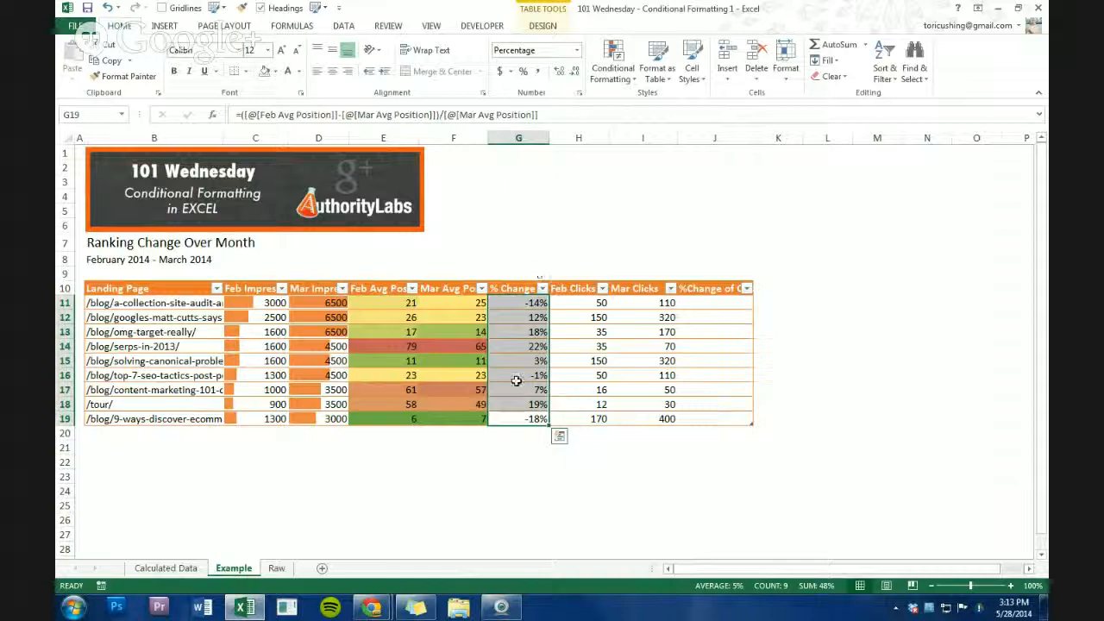
pyautogui.moveTo(548, 138); pyautogui.dragTo(552, 138)
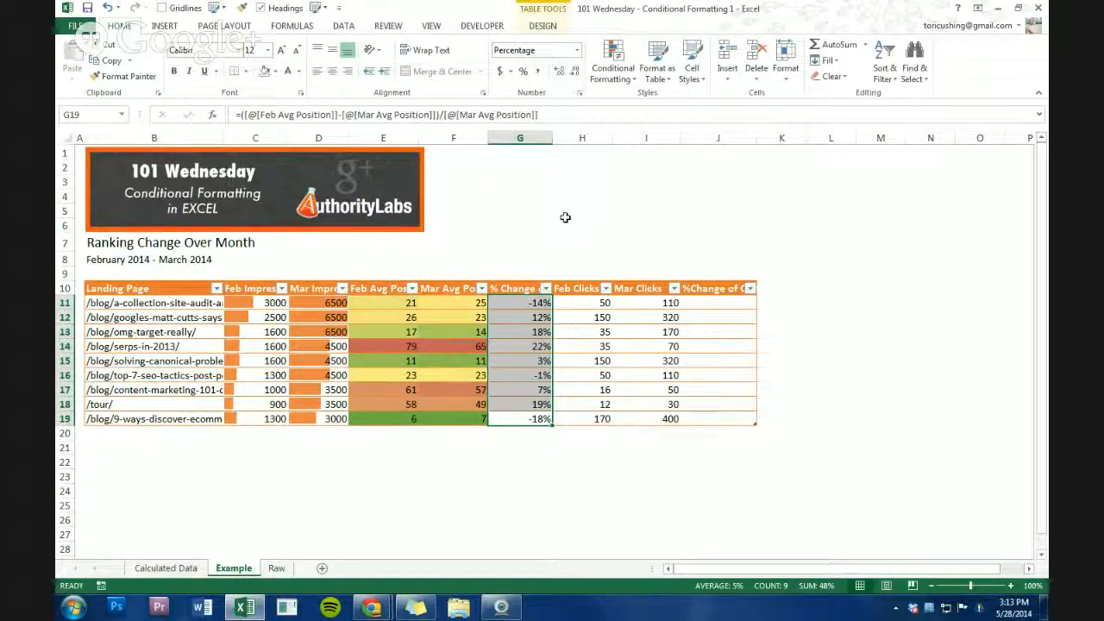
pyautogui.click(623, 70)
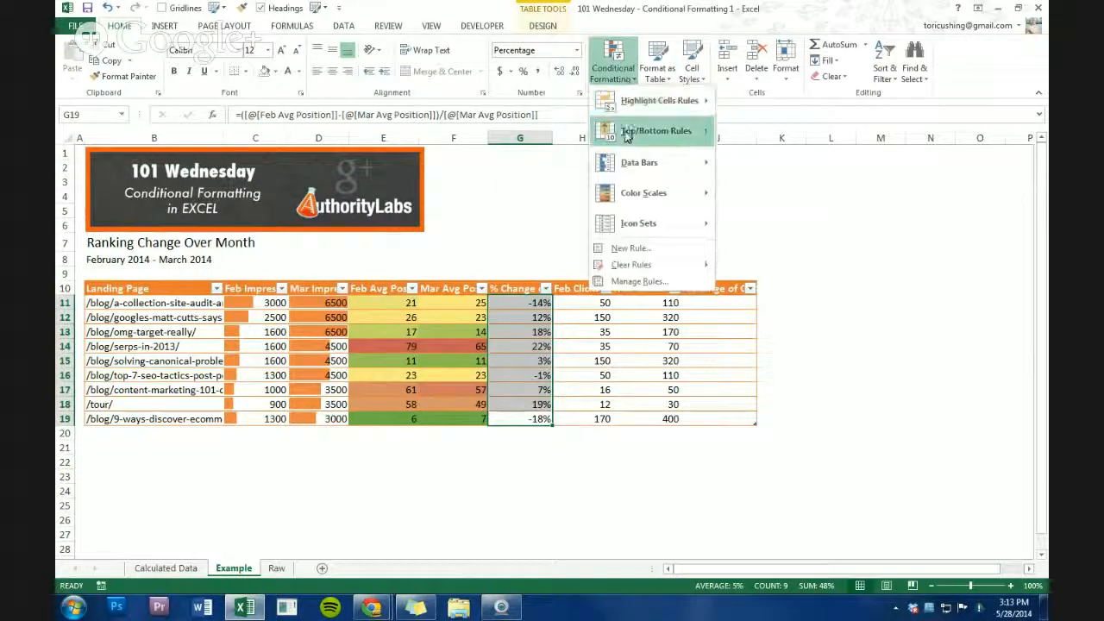
pyautogui.moveTo(627, 164)
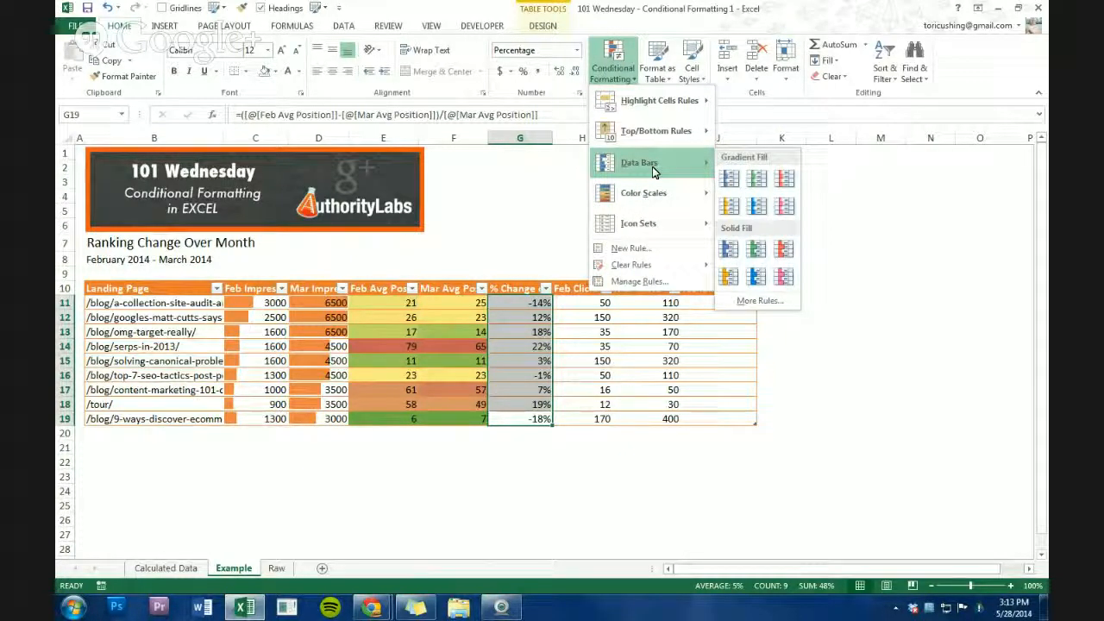
pyautogui.click(732, 254)
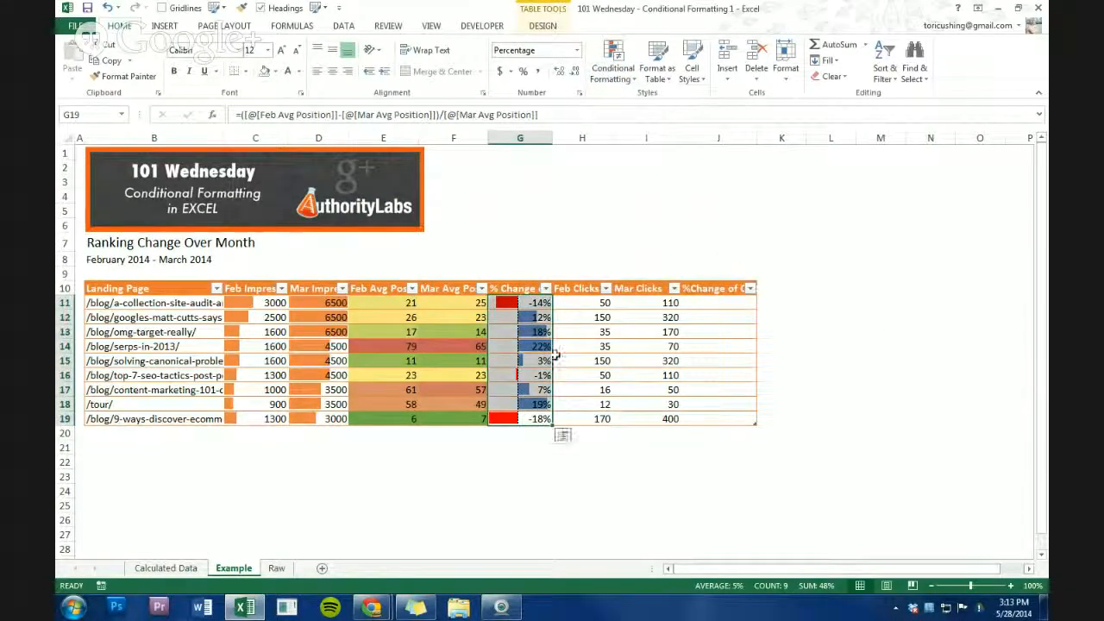
pyautogui.click(529, 403)
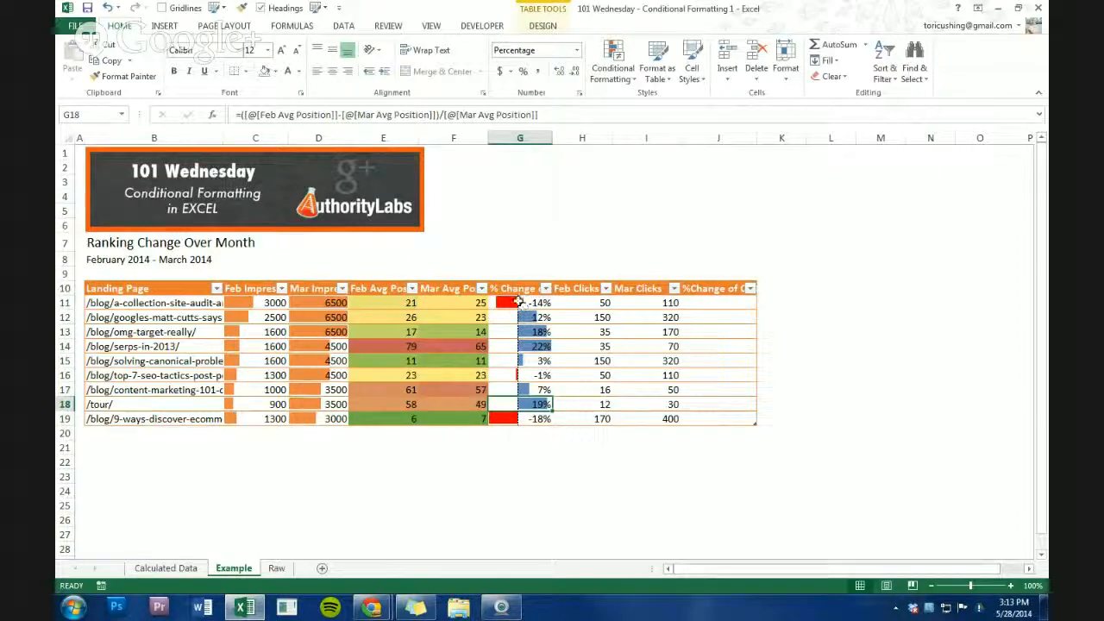
pyautogui.click(515, 420)
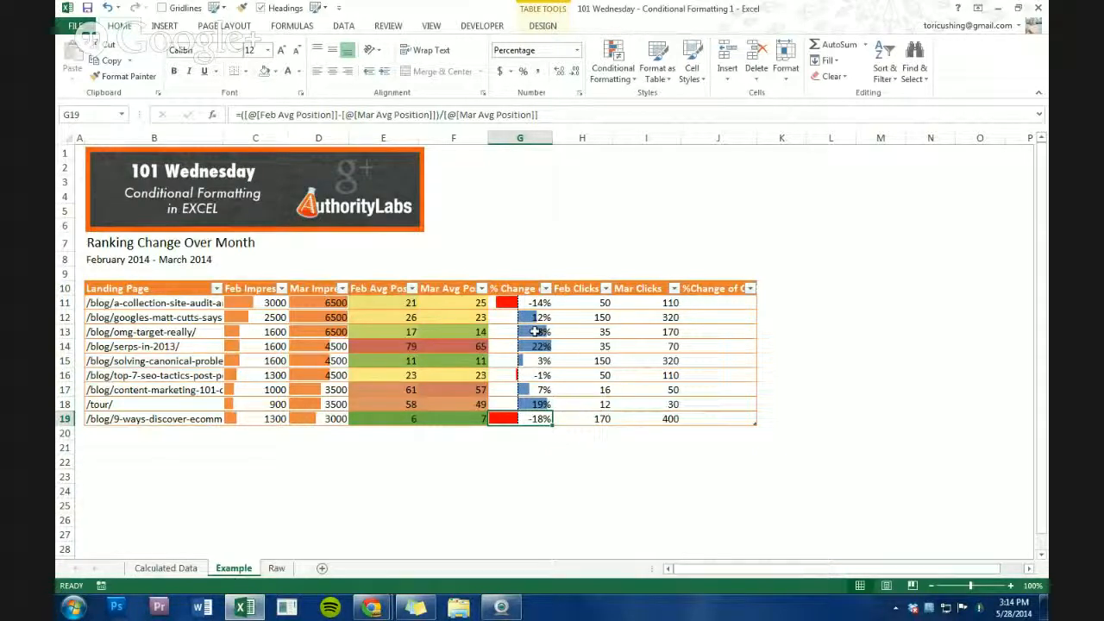
# Edit the data bar rule for G11:G19 so its solid fill uses a darker blue theme color.
pyautogui.moveTo(519, 303); pyautogui.dragTo(516, 418)
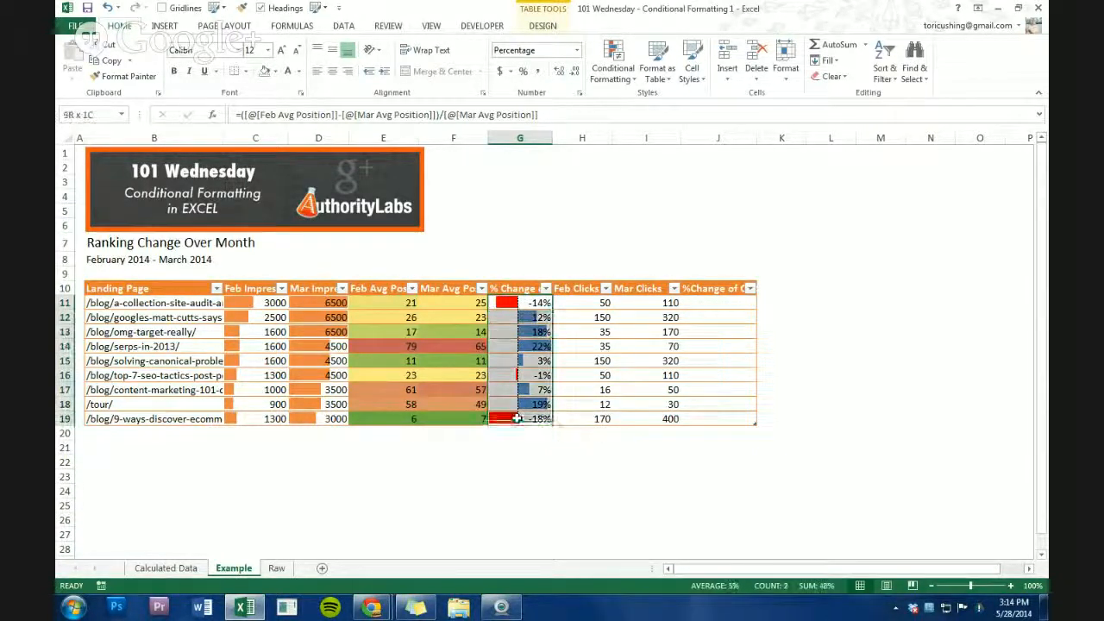
pyautogui.click(614, 76)
pyautogui.click(685, 282)
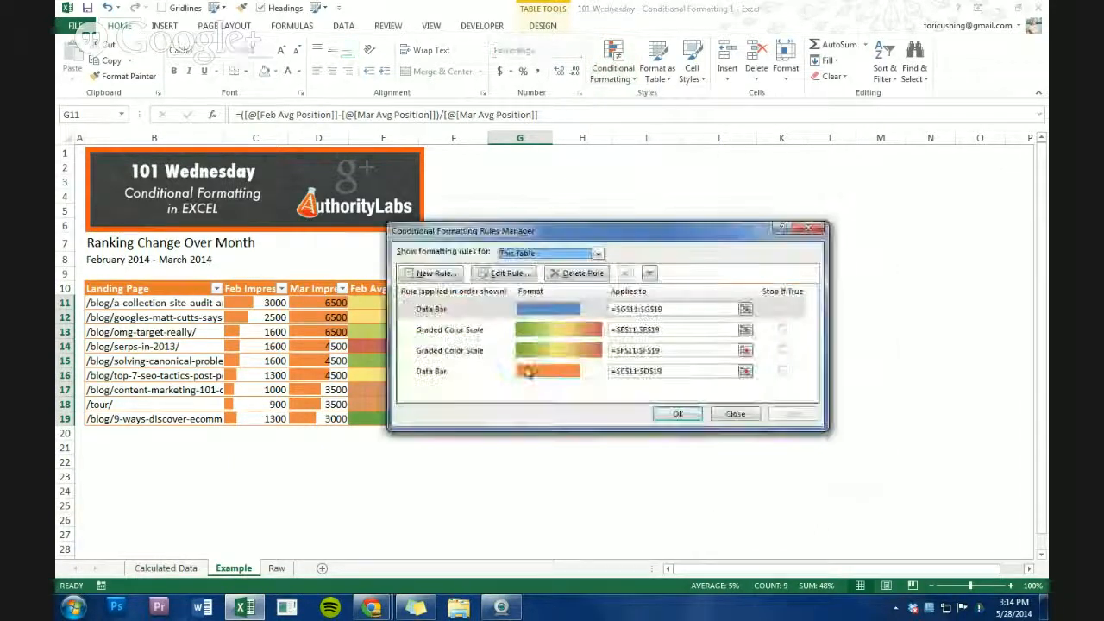
pyautogui.doubleClick(543, 308)
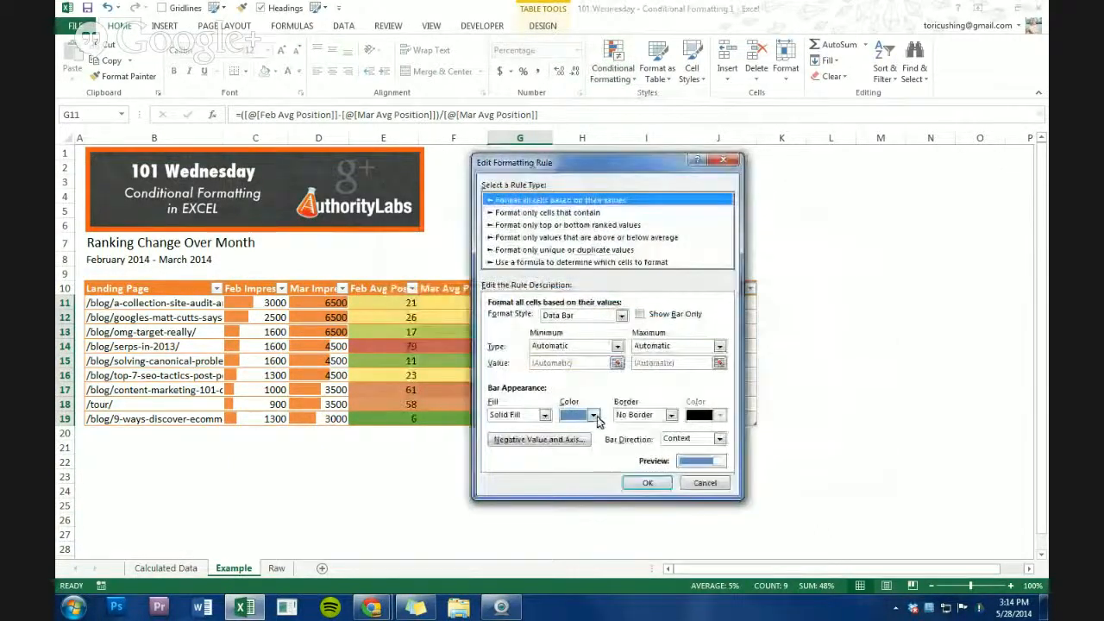
pyautogui.click(593, 416)
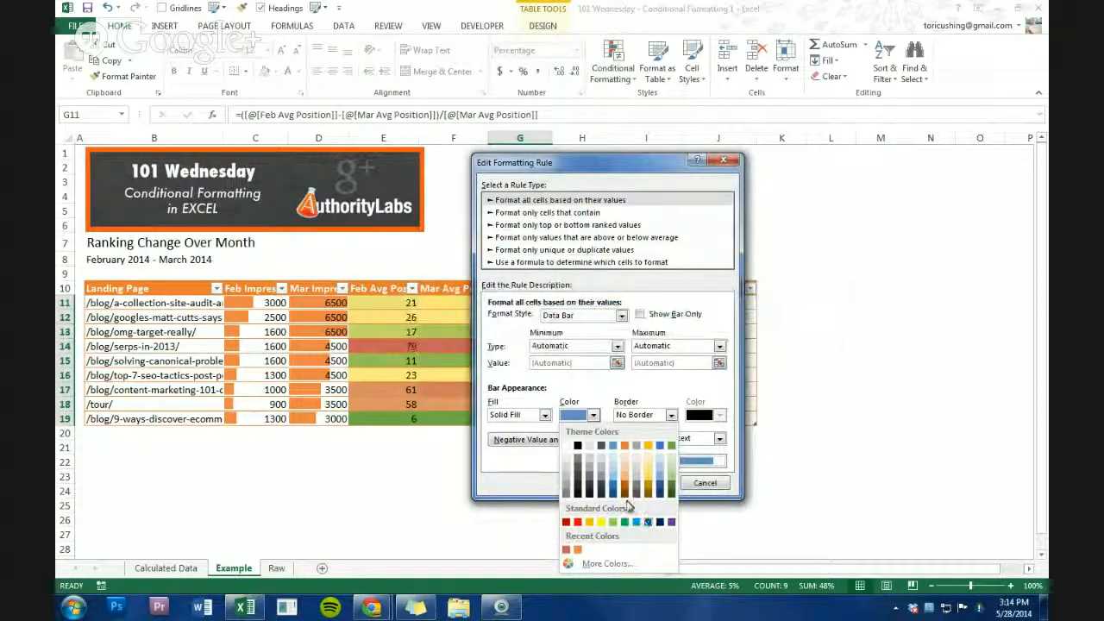
pyautogui.click(615, 488)
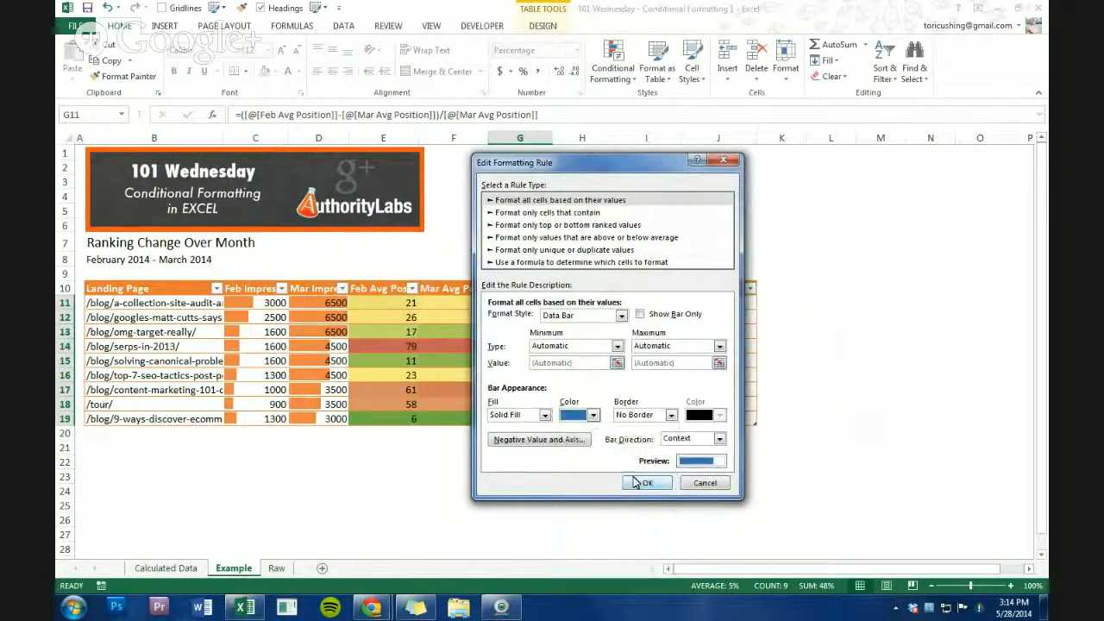
pyautogui.click(643, 483)
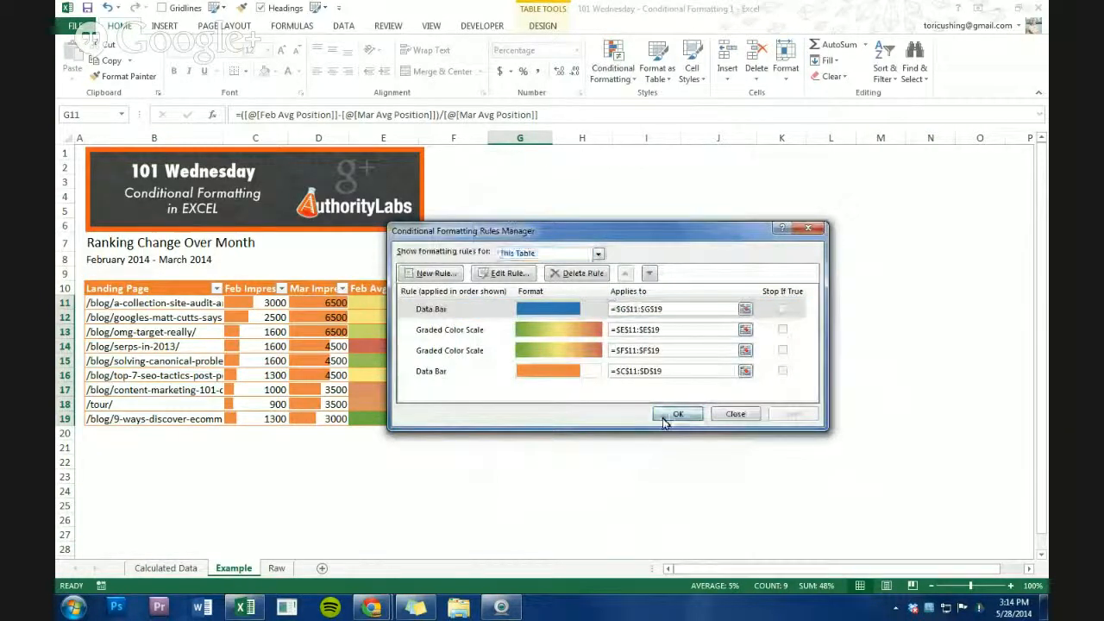
pyautogui.click(678, 414)
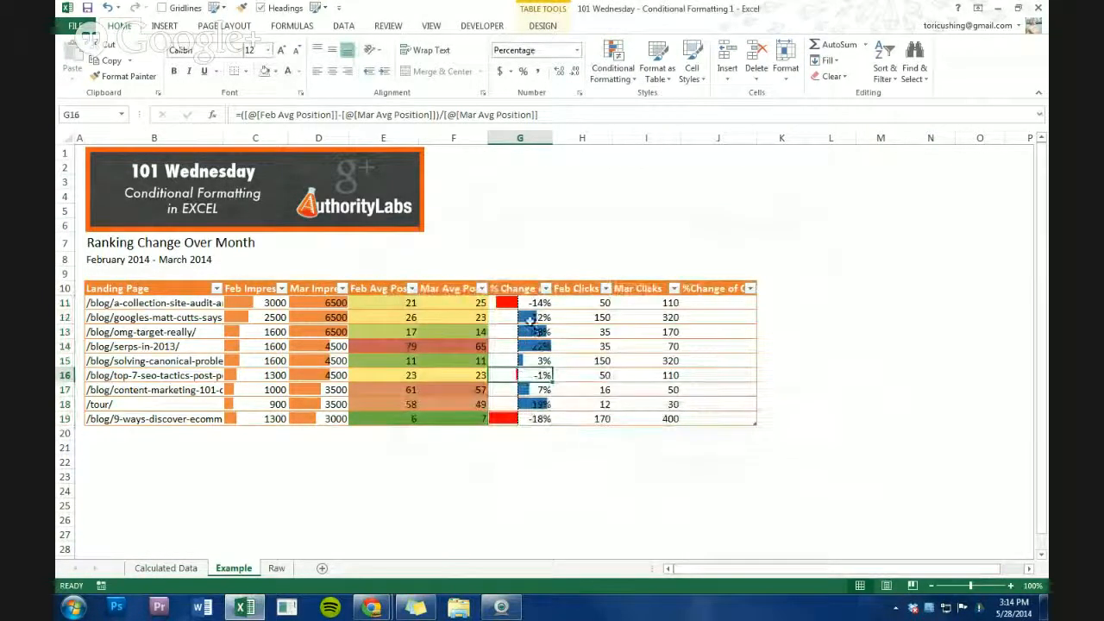
pyautogui.click(532, 303)
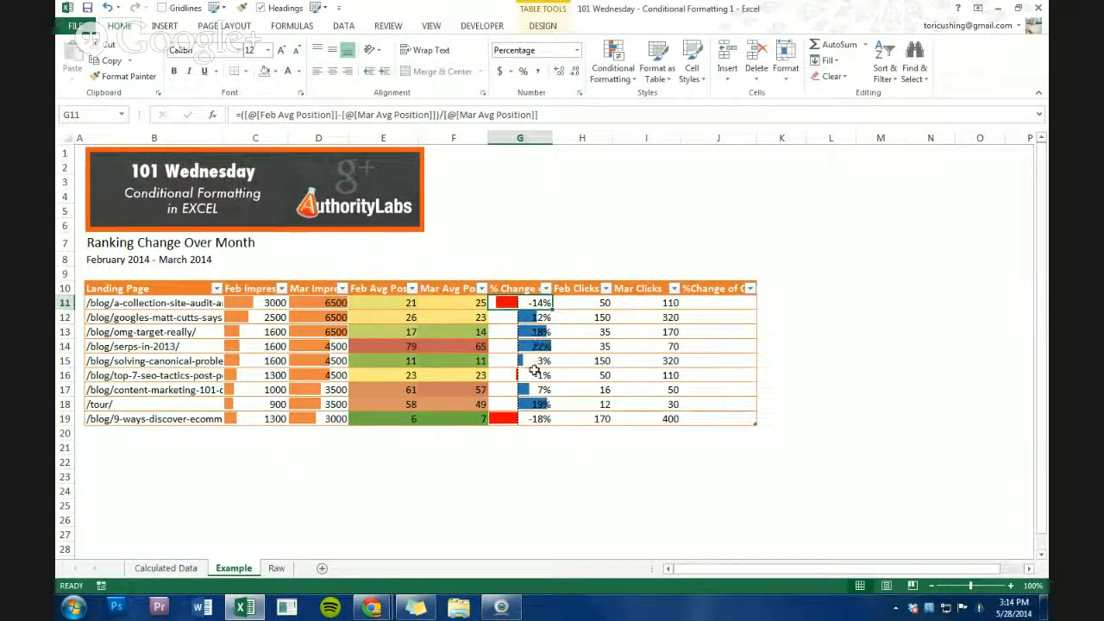
# Edit the G11:G19 data bar rule to show the bars only, hiding the percentage values.
pyautogui.moveTo(526, 307); pyautogui.dragTo(524, 419)
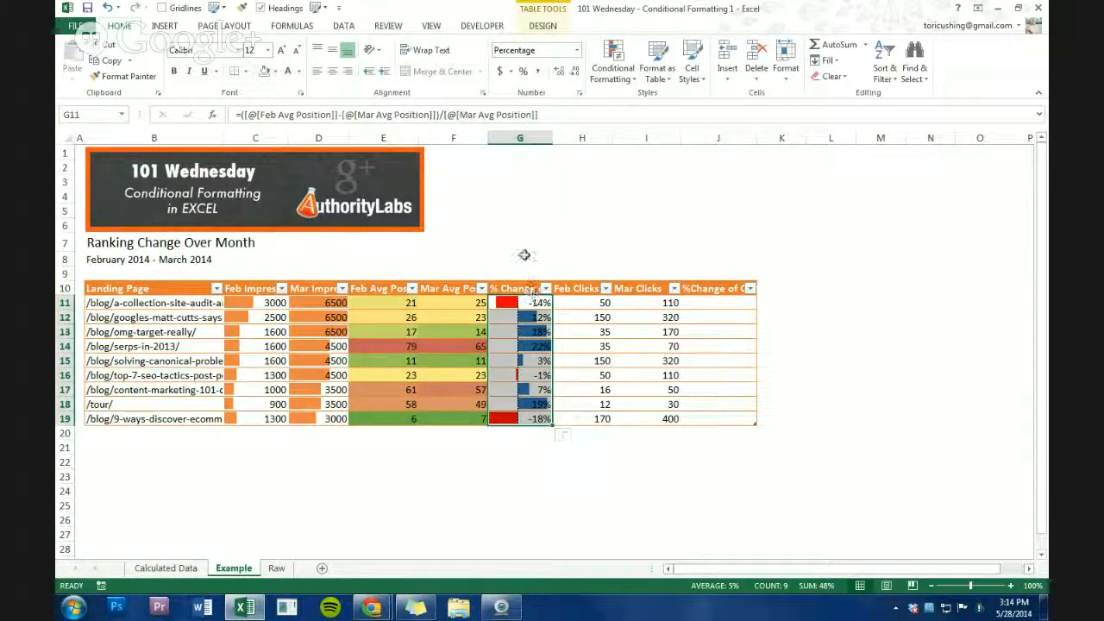
pyautogui.click(612, 71)
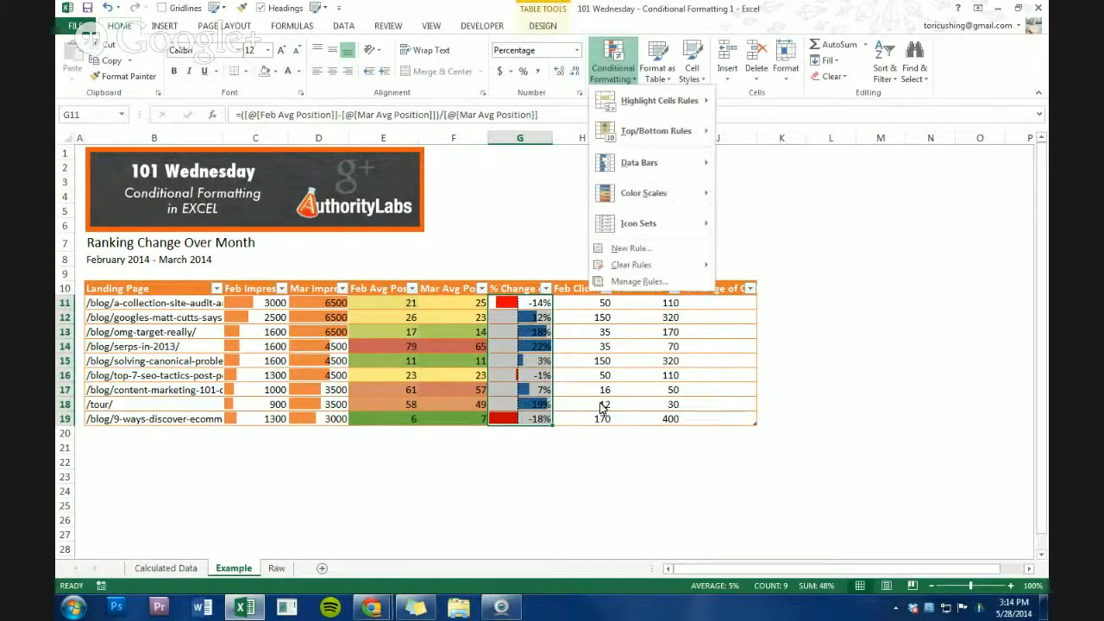
pyautogui.click(635, 280)
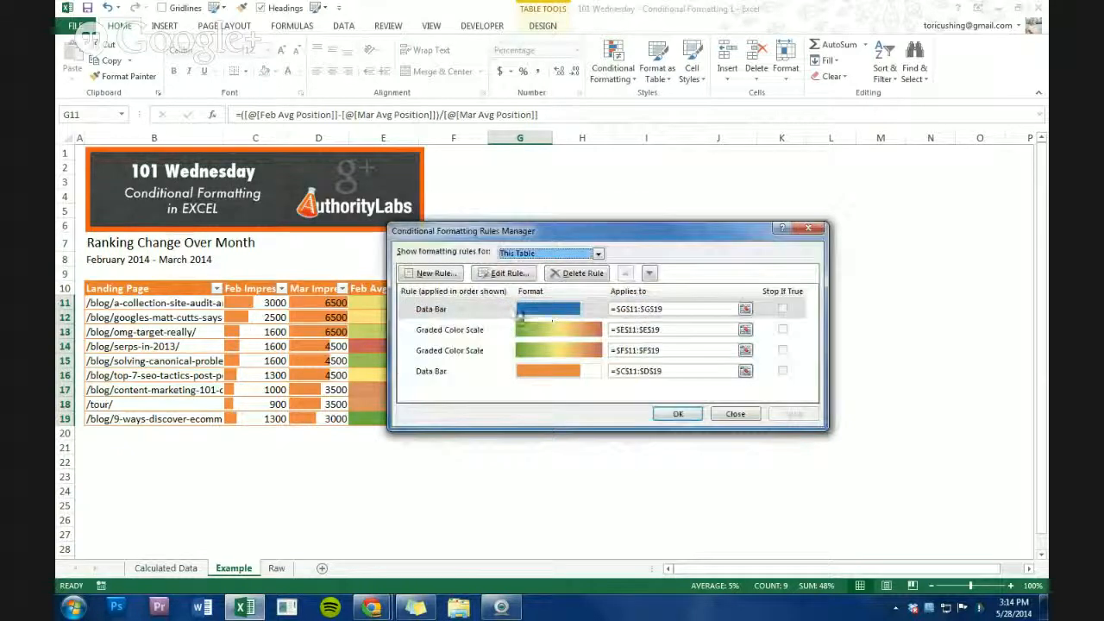
pyautogui.doubleClick(509, 309)
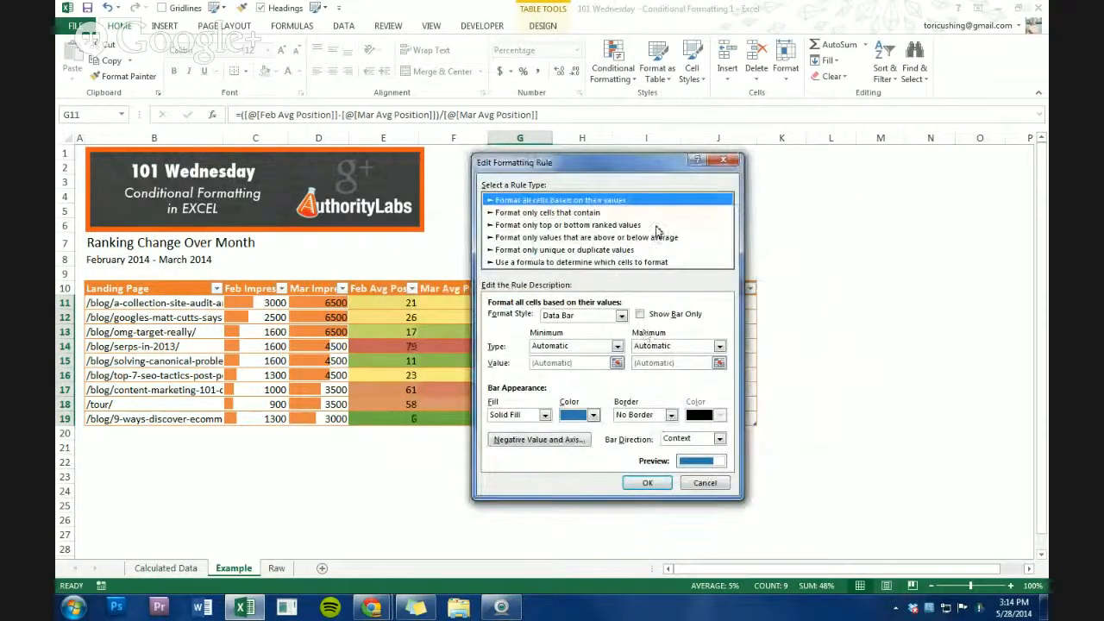
pyautogui.click(640, 316)
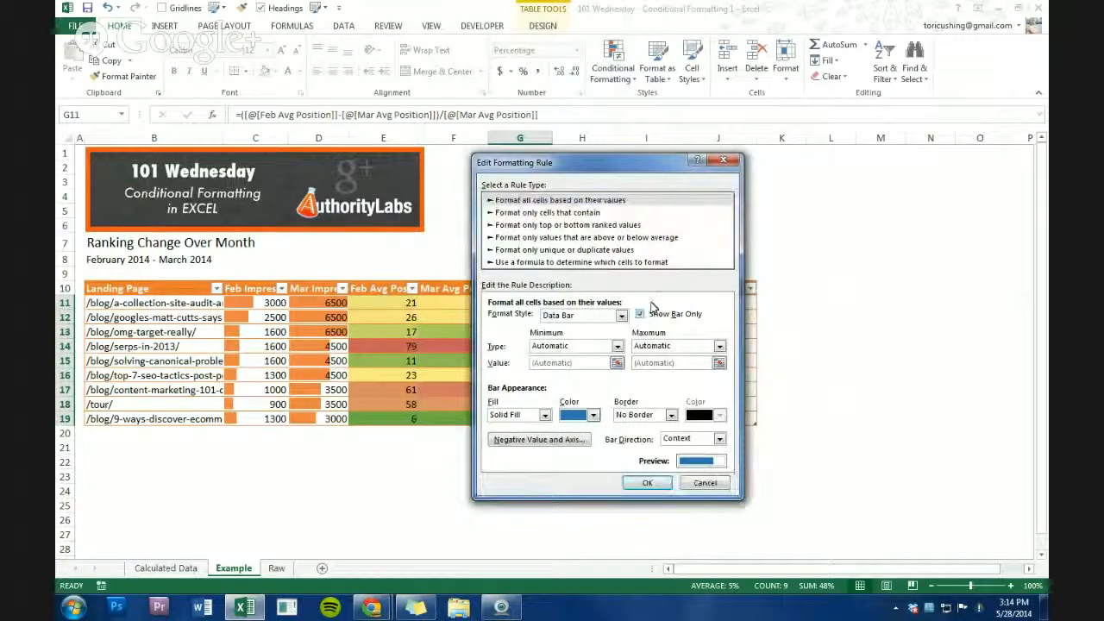
pyautogui.moveTo(620, 163); pyautogui.dragTo(766, 155)
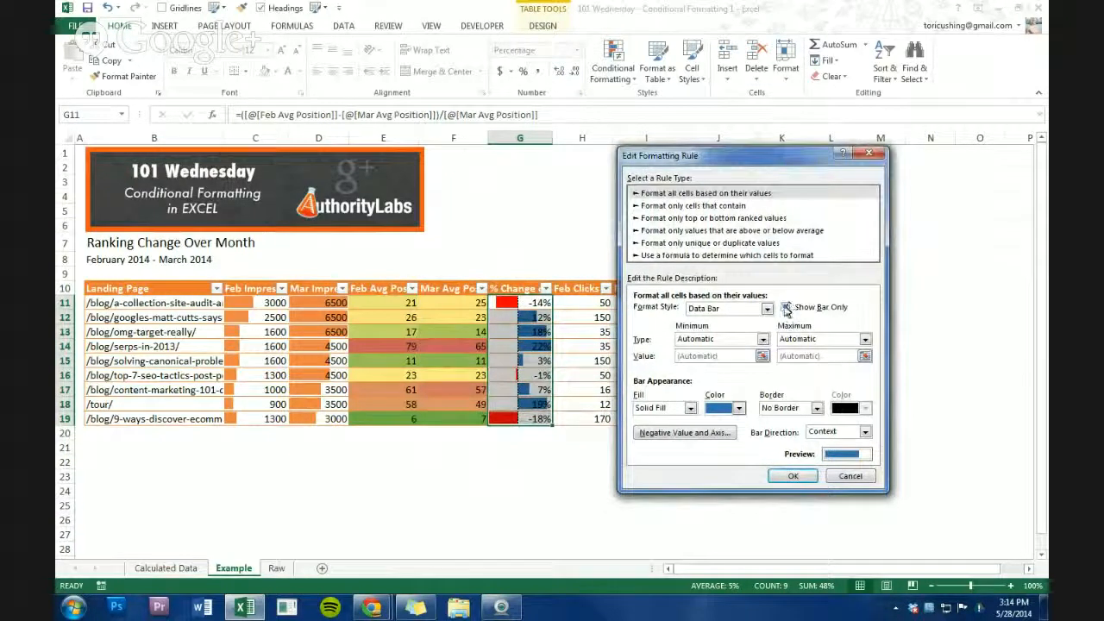
pyautogui.click(790, 476)
pyautogui.click(793, 413)
pyautogui.moveTo(629, 231); pyautogui.dragTo(819, 161)
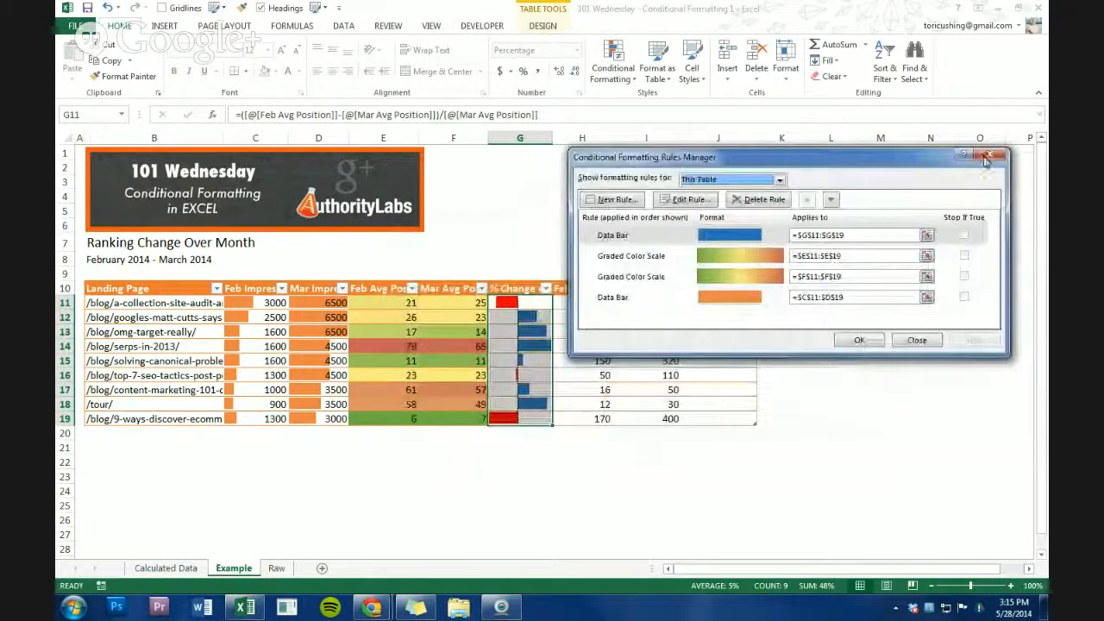
pyautogui.click(859, 340)
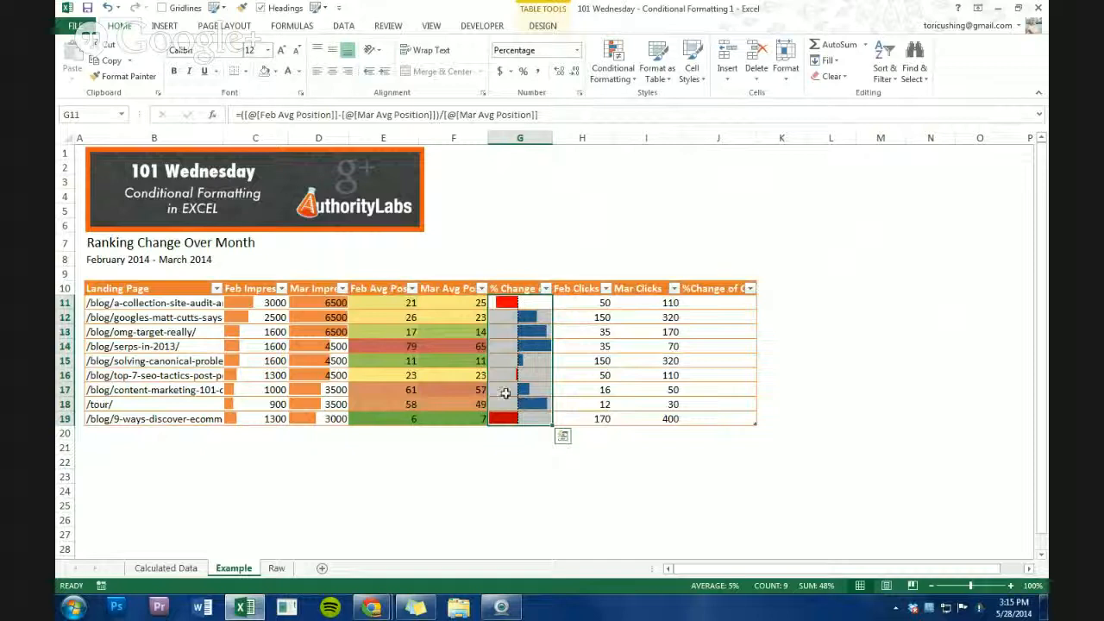
# Examine the red and blue % Change bars in G11:G19 and the formula behind cell G11.
pyautogui.click(511, 356)
pyautogui.click(526, 315)
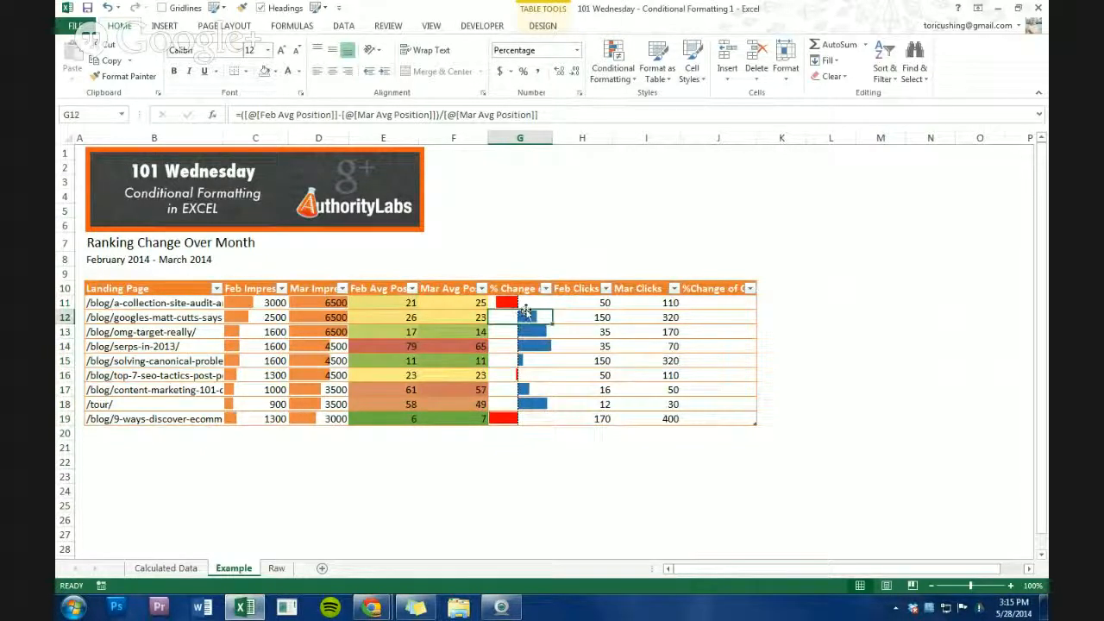
pyautogui.click(523, 302)
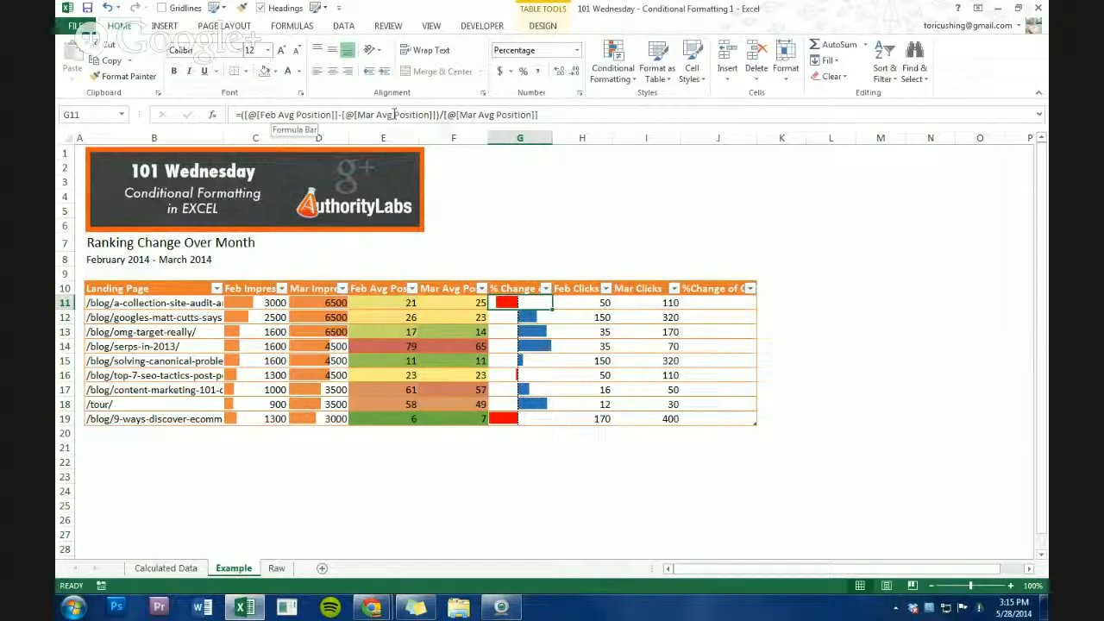
pyautogui.moveTo(522, 332); pyautogui.dragTo(515, 416)
pyautogui.click(516, 417)
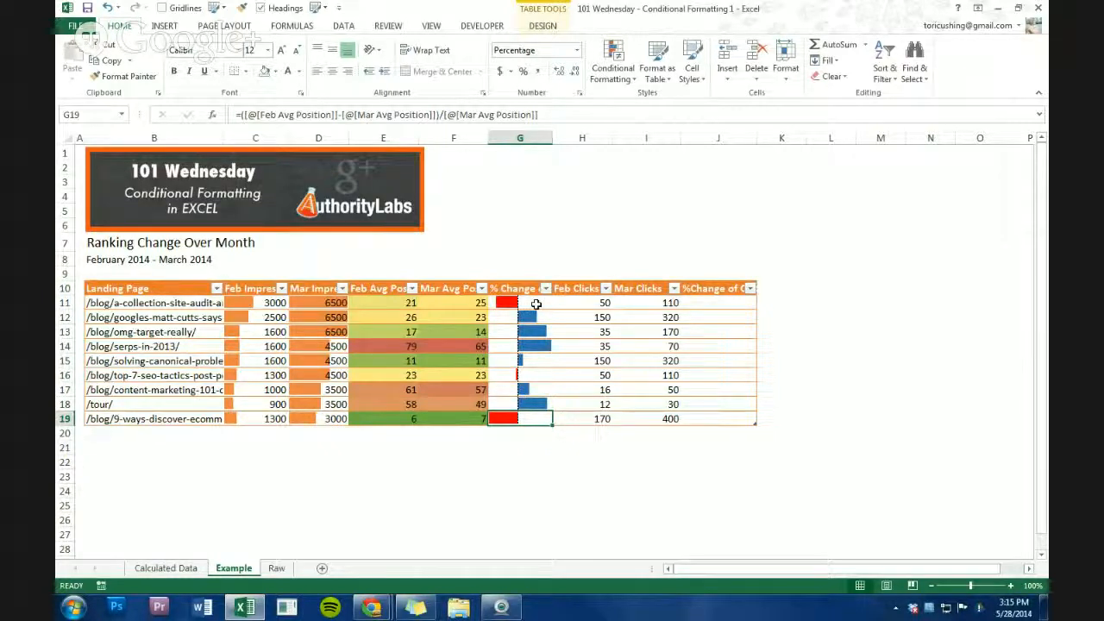
pyautogui.moveTo(517, 305); pyautogui.dragTo(512, 419)
pyautogui.click(505, 390)
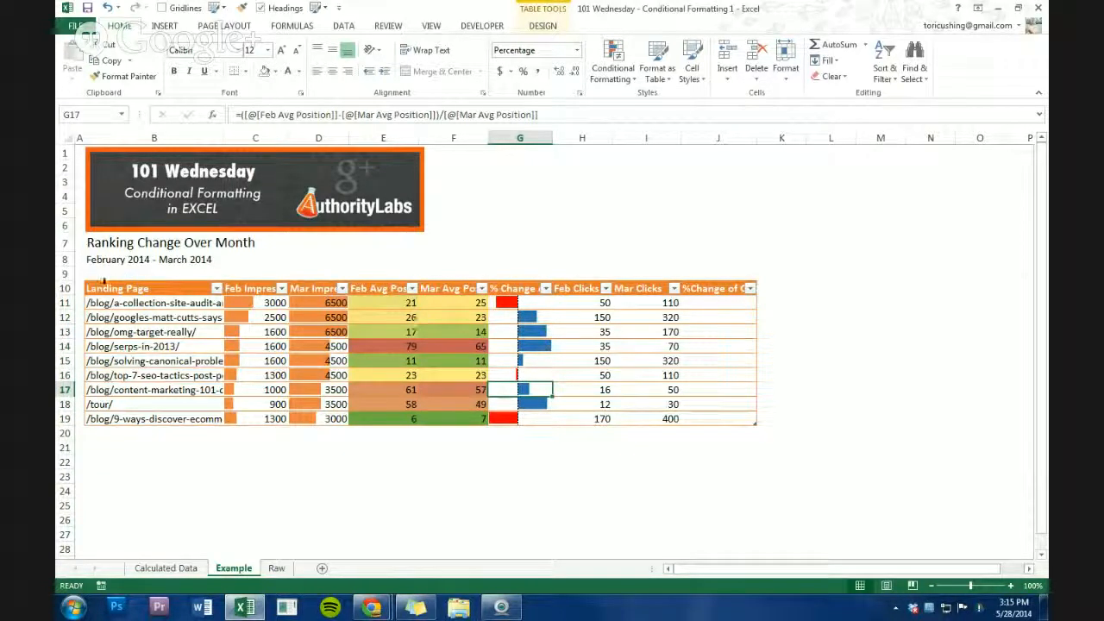
# Check the % Change bars against their landing pages, including row 19, and glance at the Calculated Data sheet before returning to Example.
pyautogui.click(542, 407)
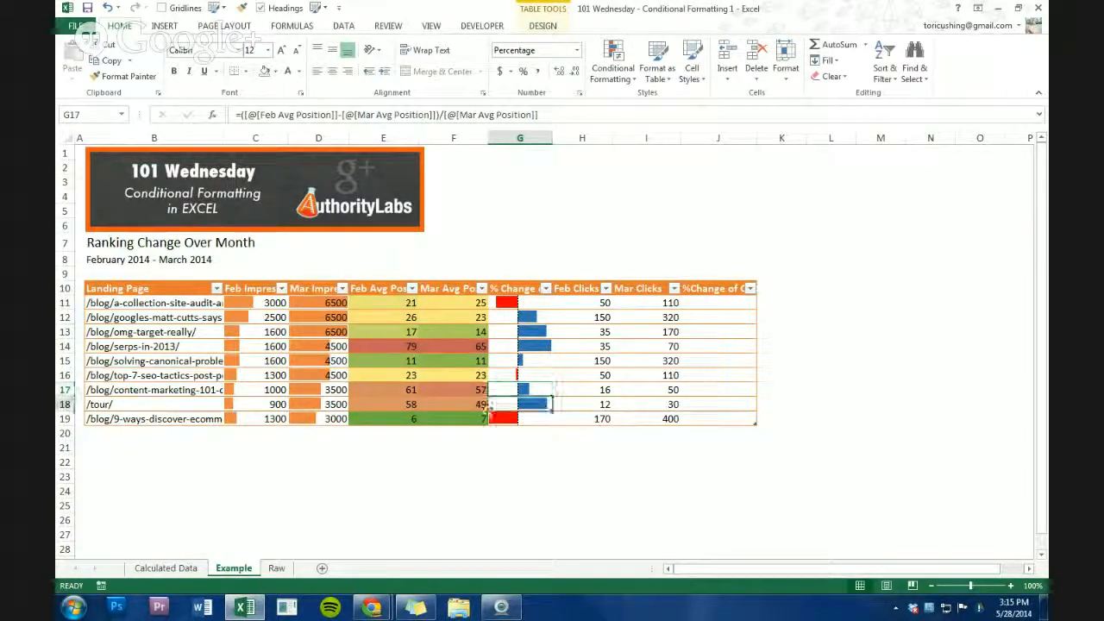
pyautogui.click(145, 418)
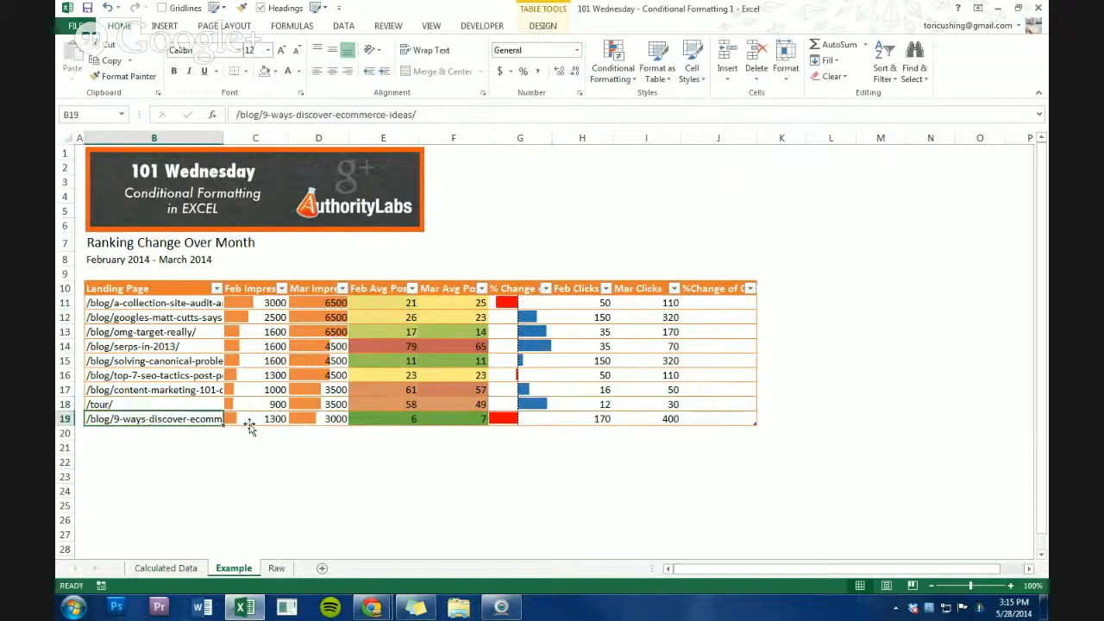
pyautogui.click(526, 419)
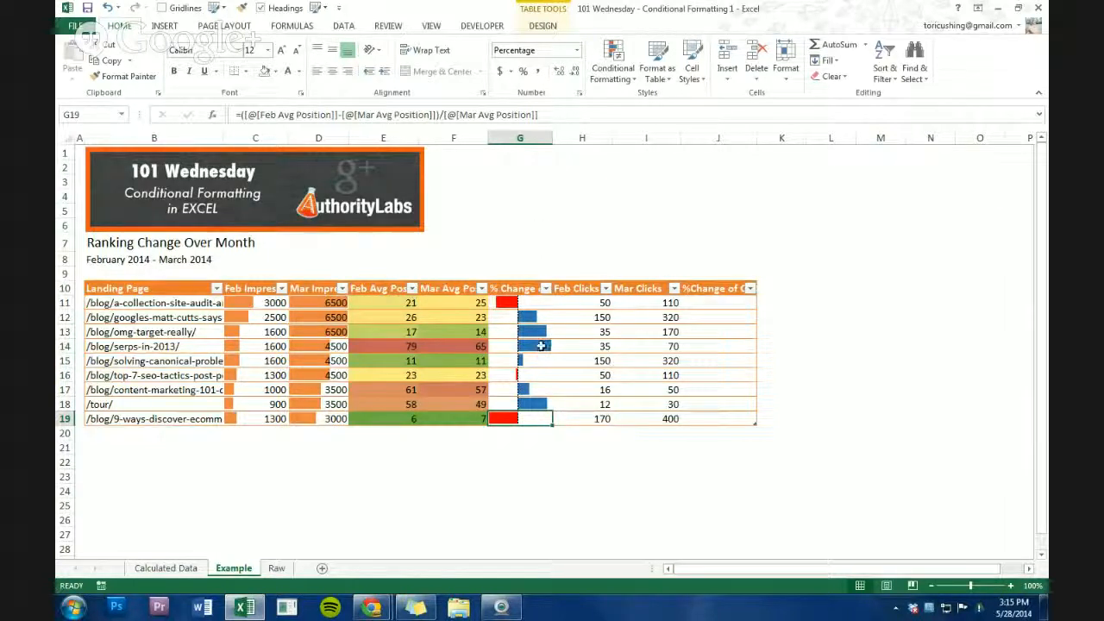
pyautogui.moveTo(509, 303); pyautogui.dragTo(518, 421)
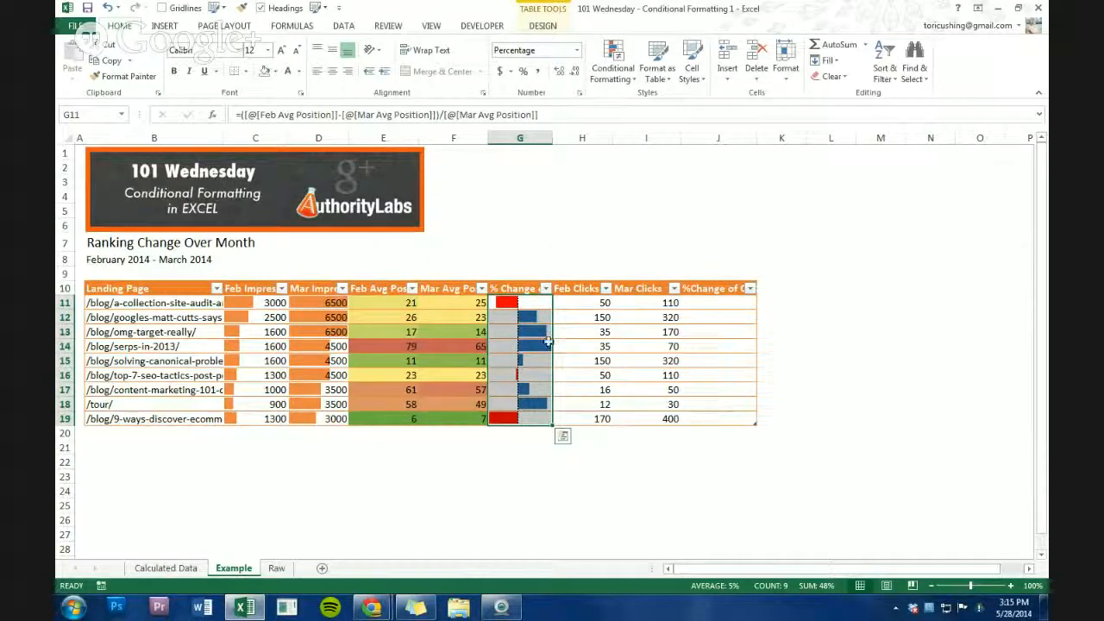
pyautogui.click(526, 360)
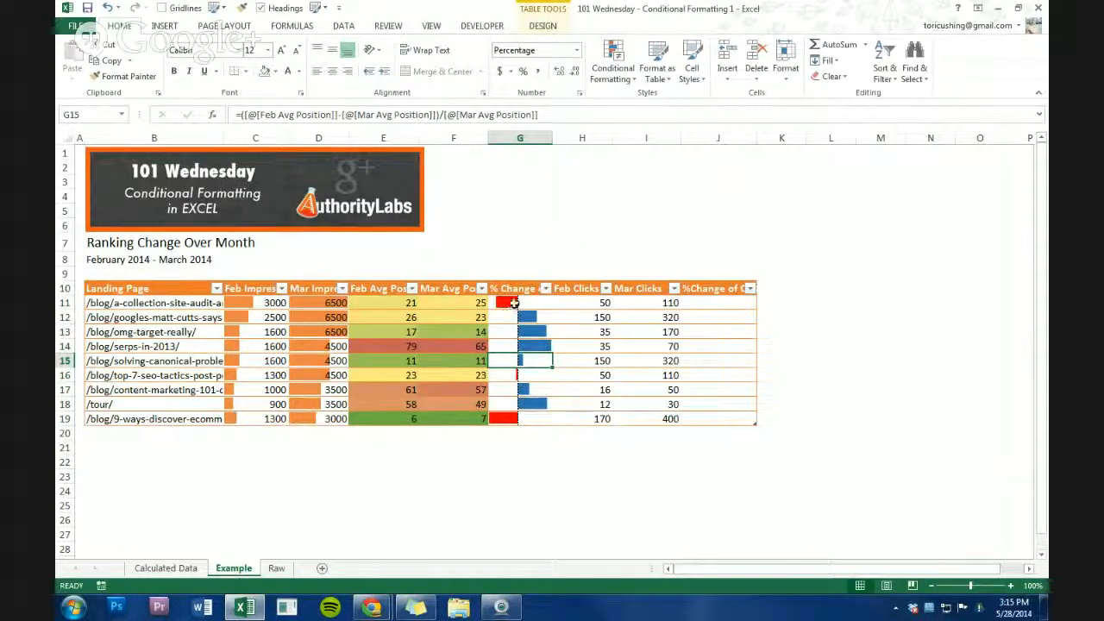
pyautogui.moveTo(519, 307); pyautogui.dragTo(519, 418)
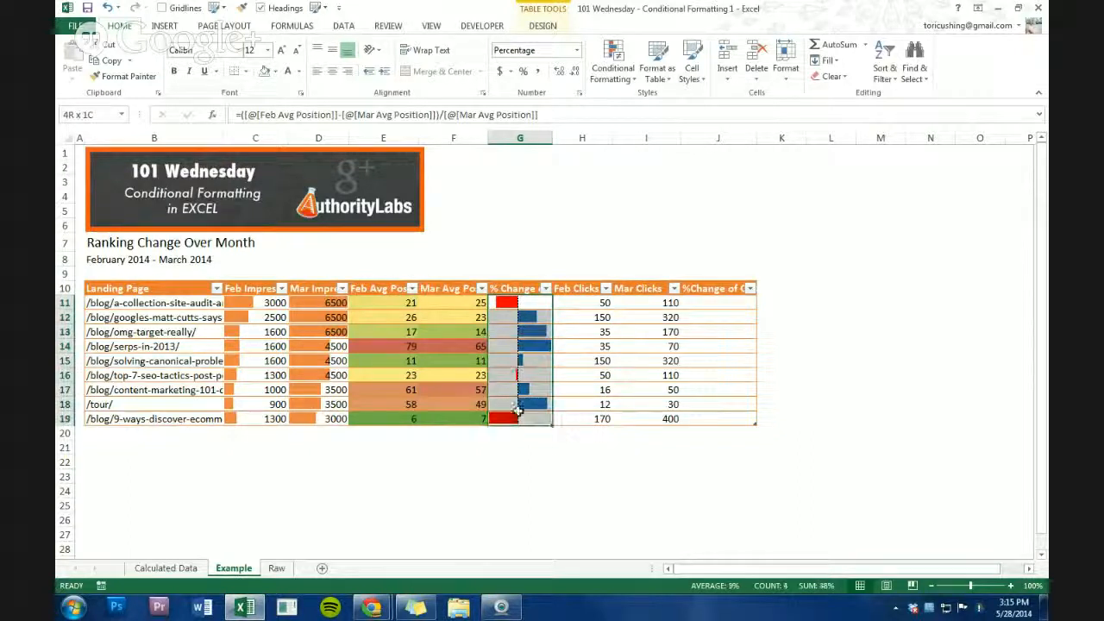
pyautogui.click(172, 568)
pyautogui.click(233, 567)
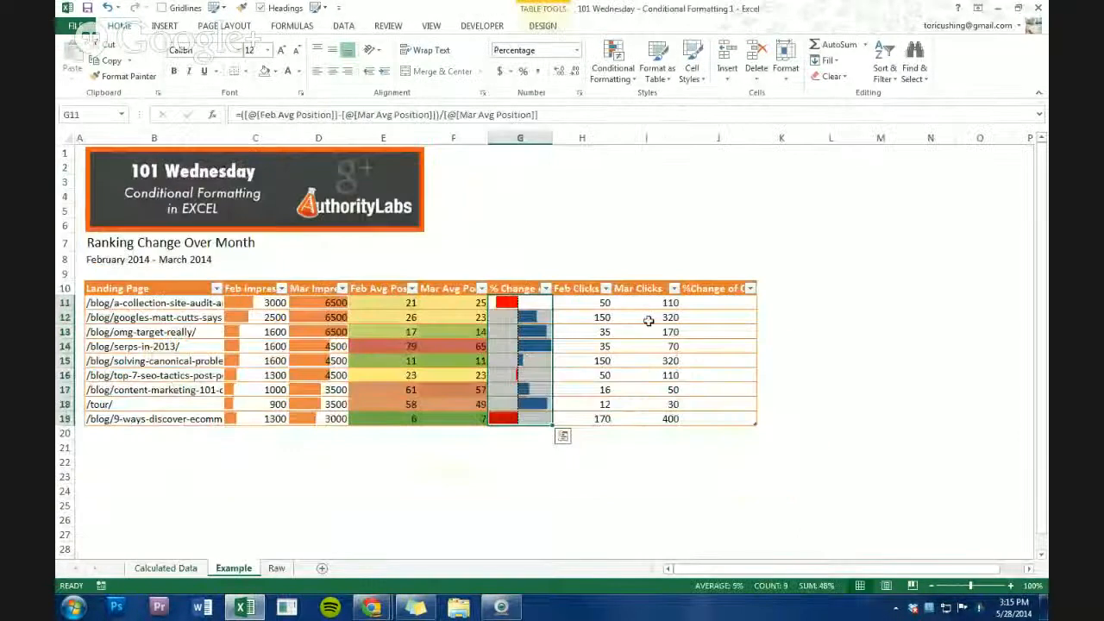
# Apply the four-bar rating icon set to the Feb Clicks and Mar Clicks values in H11:I19.
pyautogui.moveTo(595, 304); pyautogui.dragTo(672, 420)
pyautogui.click(630, 62)
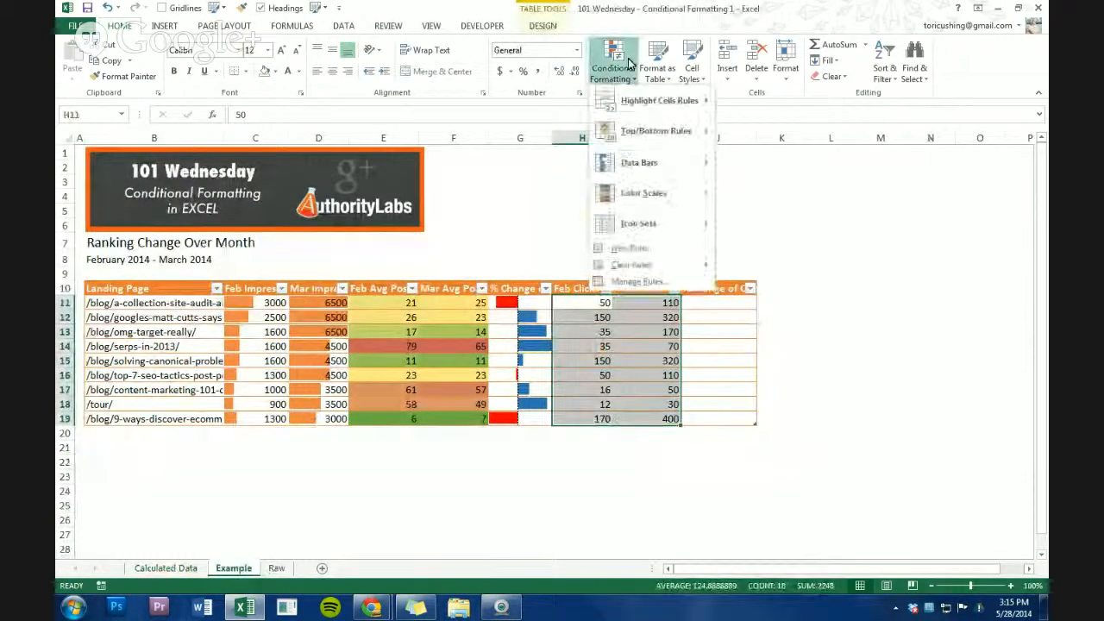
pyautogui.moveTo(649, 226)
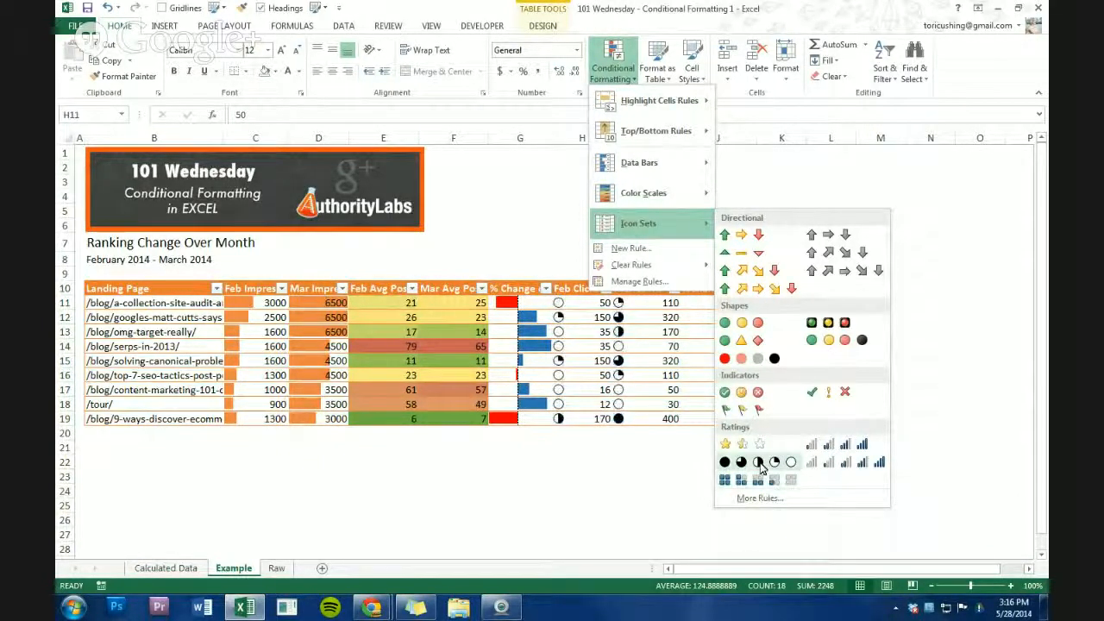
pyautogui.click(826, 448)
pyautogui.click(586, 375)
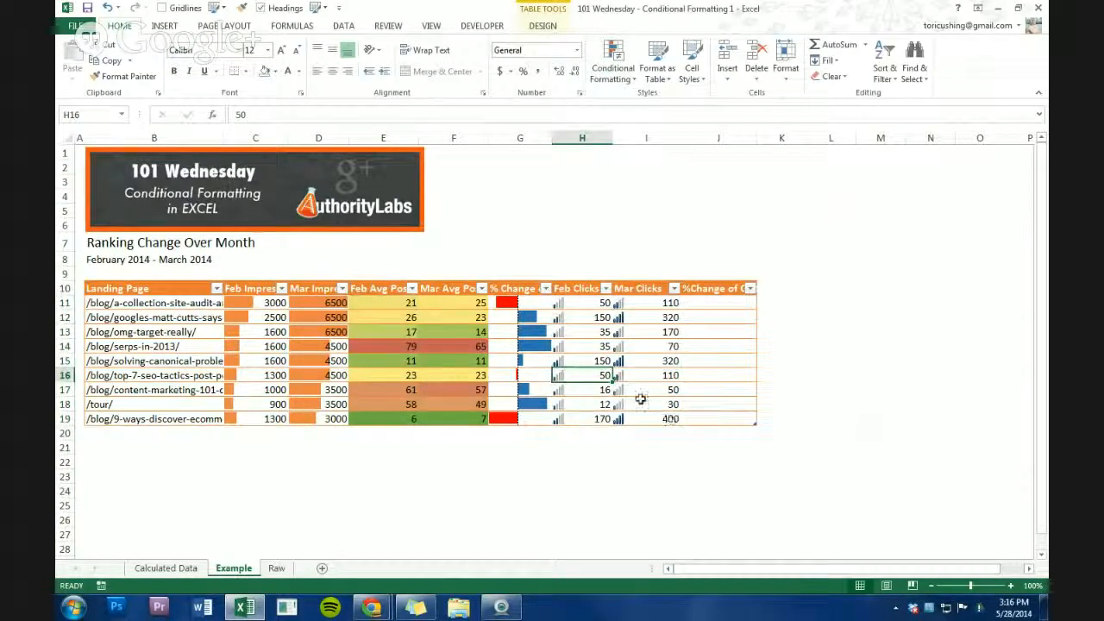
# Examine how the bar icons in the Feb and Mar Clicks columns relate to the values, especially Mar Clicks rows 12, 15 and 19.
pyautogui.click(634, 303)
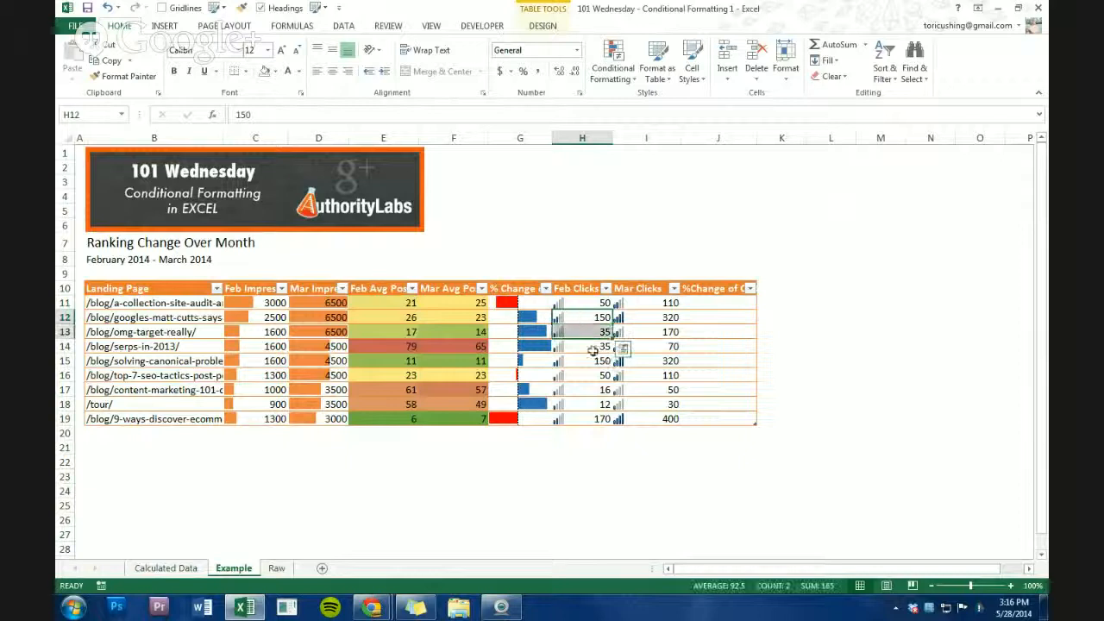
pyautogui.click(624, 360)
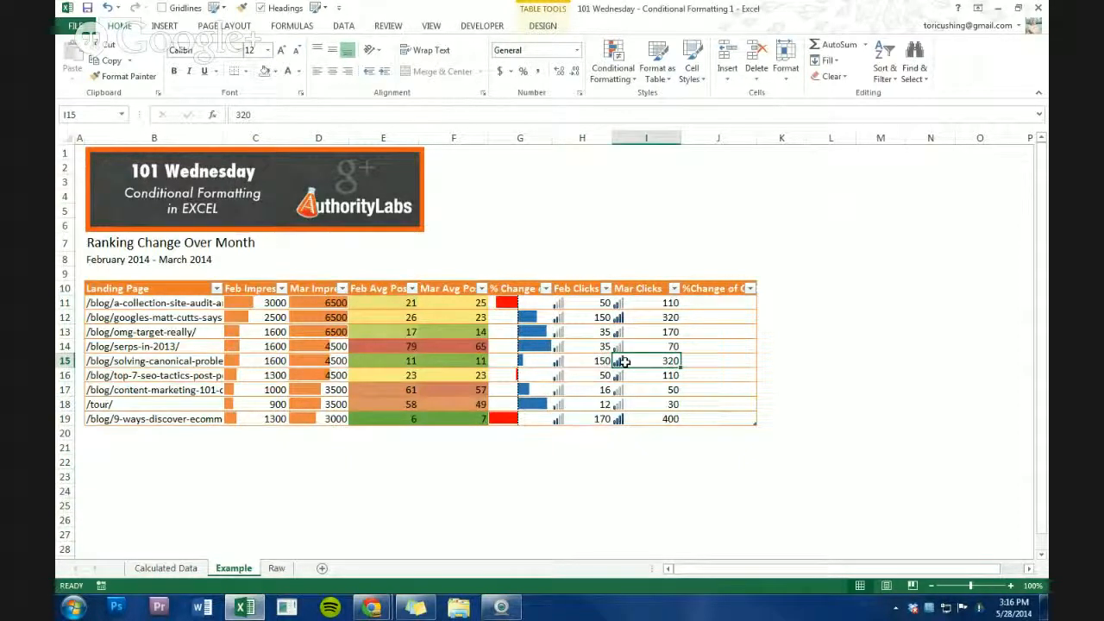
pyautogui.click(637, 418)
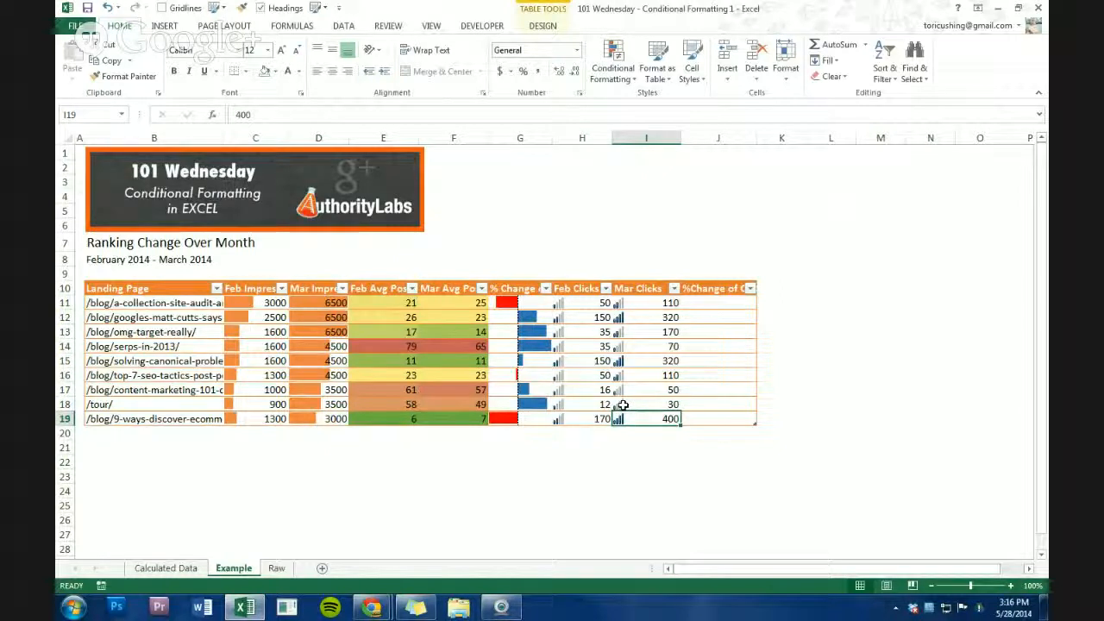
pyautogui.click(643, 360)
pyautogui.click(632, 318)
pyautogui.keyDown('ctrl'); pyautogui.click(638, 360); pyautogui.keyUp('ctrl')
pyautogui.keyDown('ctrl'); pyautogui.click(630, 418); pyautogui.keyUp('ctrl')
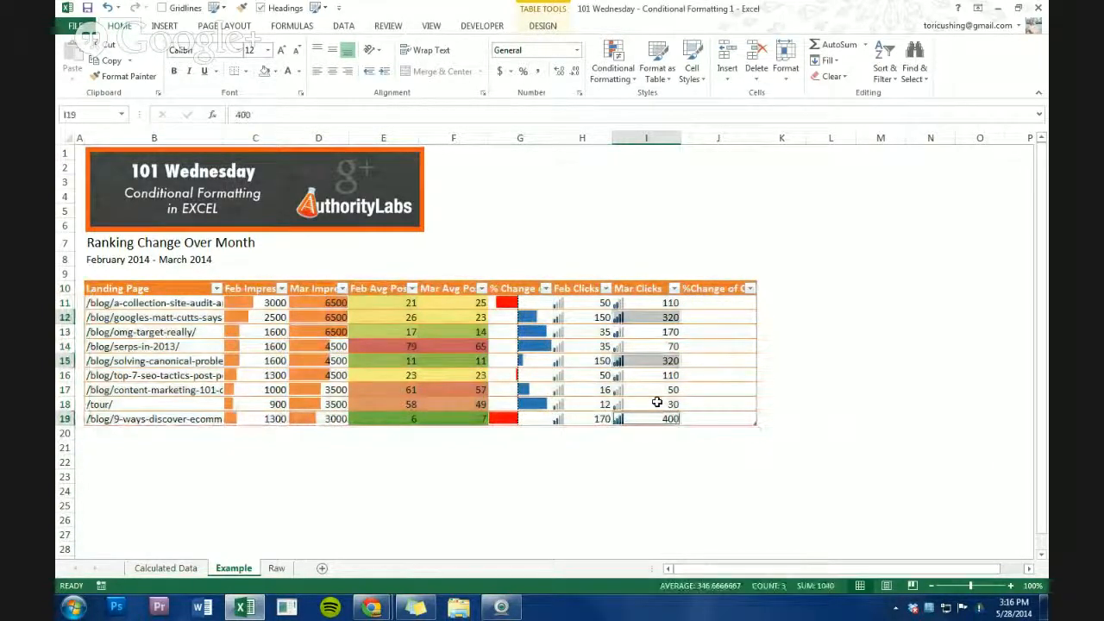
pyautogui.click(657, 404)
pyautogui.click(666, 359)
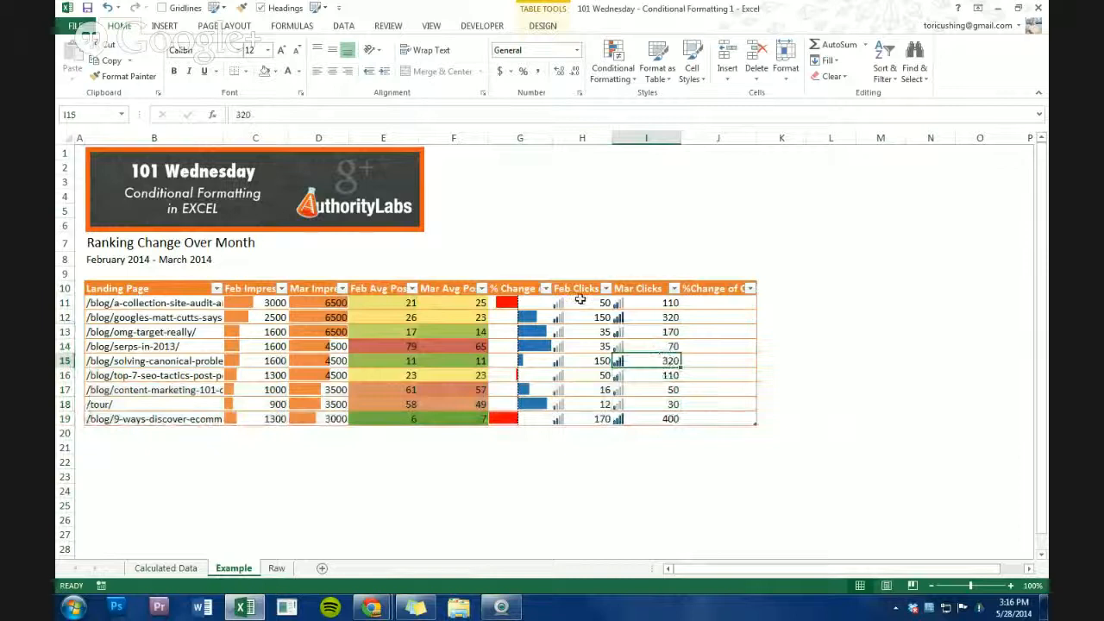
# Review the icon set choices available for the click values in H11:I19.
pyautogui.moveTo(578, 307); pyautogui.dragTo(635, 415)
pyautogui.click(615, 61)
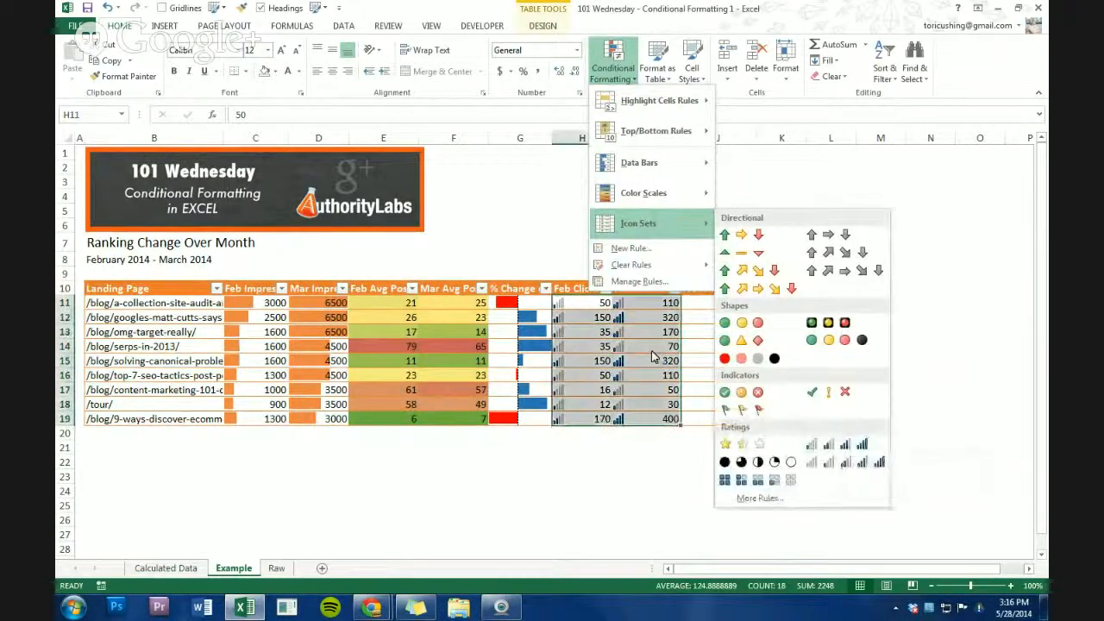
pyautogui.click(844, 445)
pyautogui.click(651, 360)
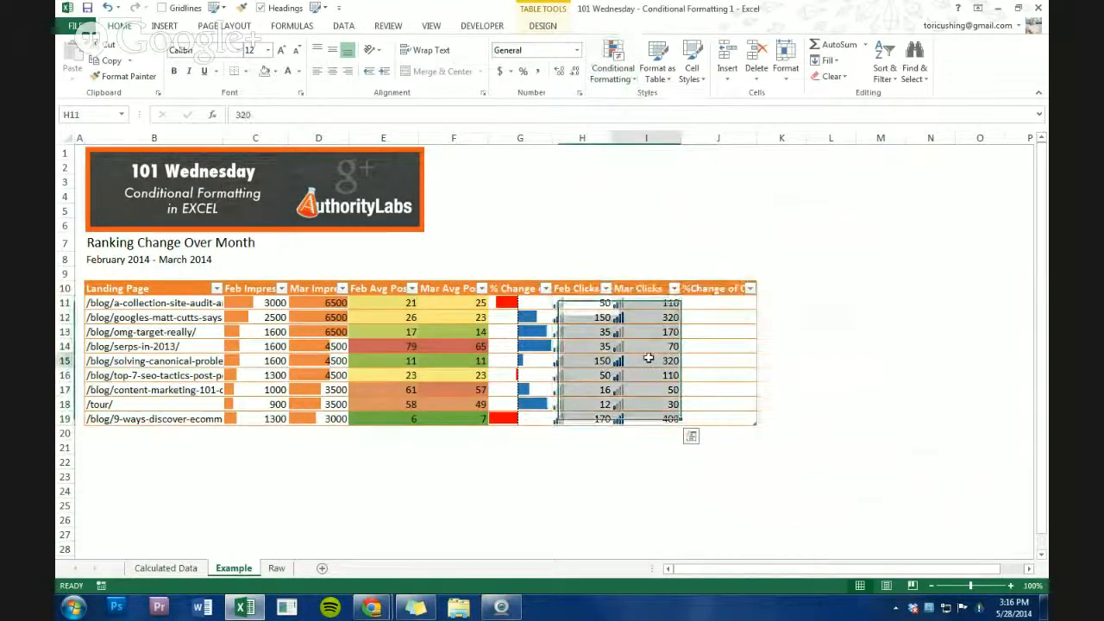
# Enter =([@[Feb Clicks]]-[@[Mar Clicks]])/[@[Mar Clicks]] in J11 to calculate the percent change of clicks for the column.
pyautogui.click(701, 303)
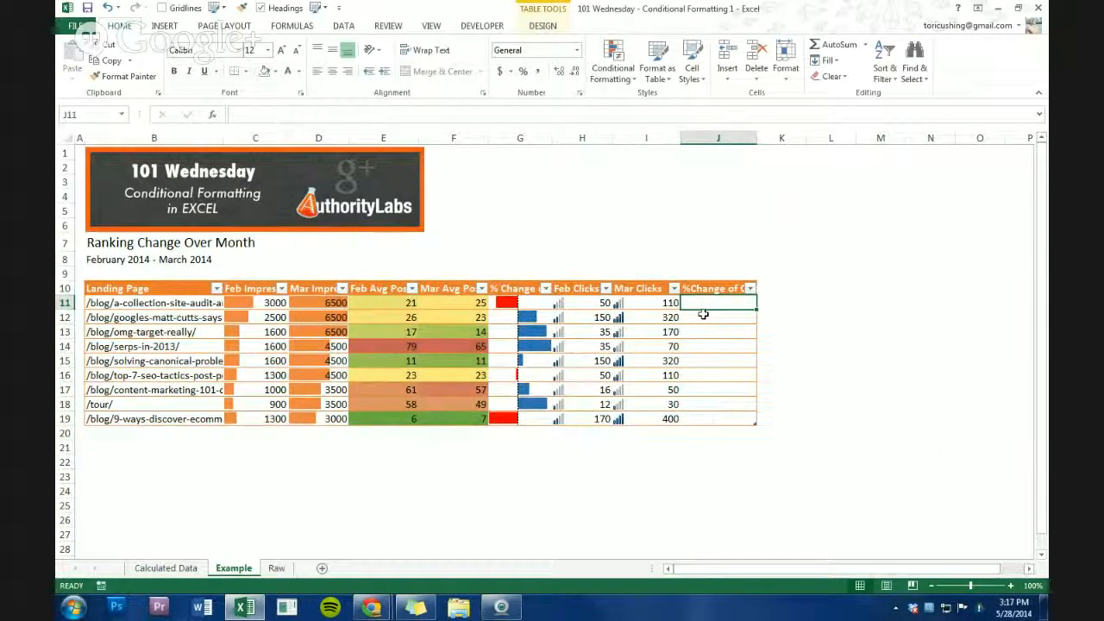
pyautogui.write('=')
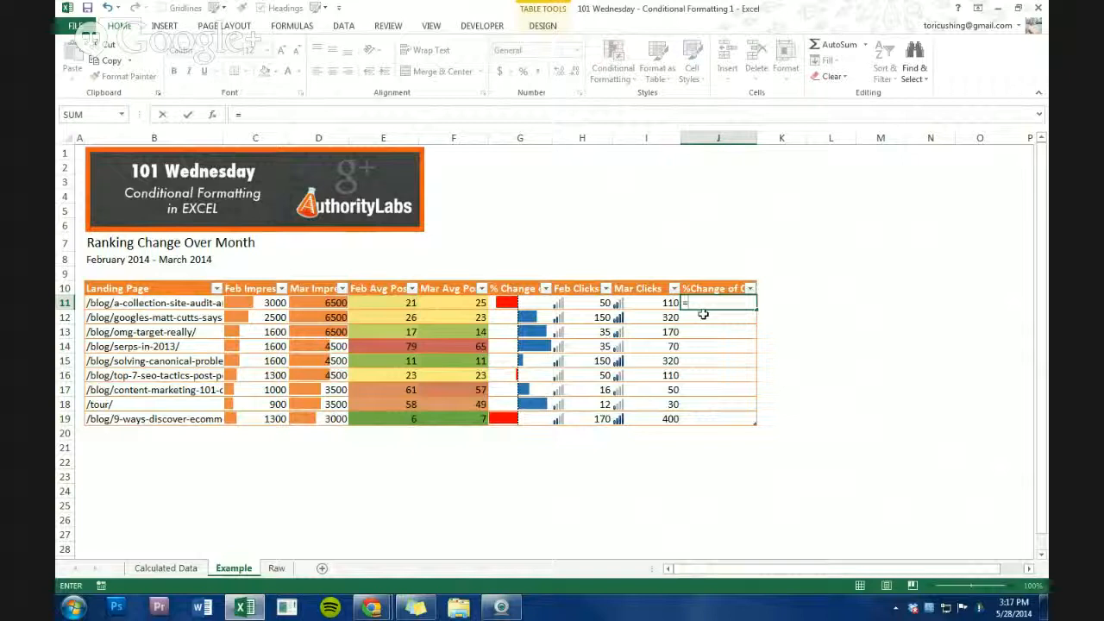
pyautogui.write('(')
pyautogui.click(562, 301)
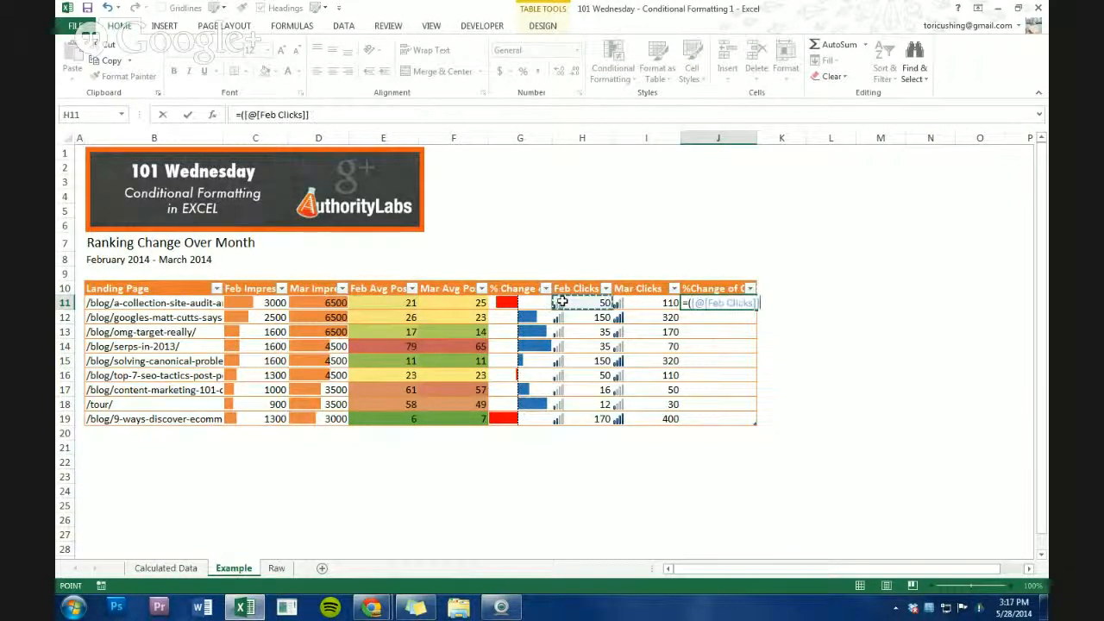
pyautogui.write('-')
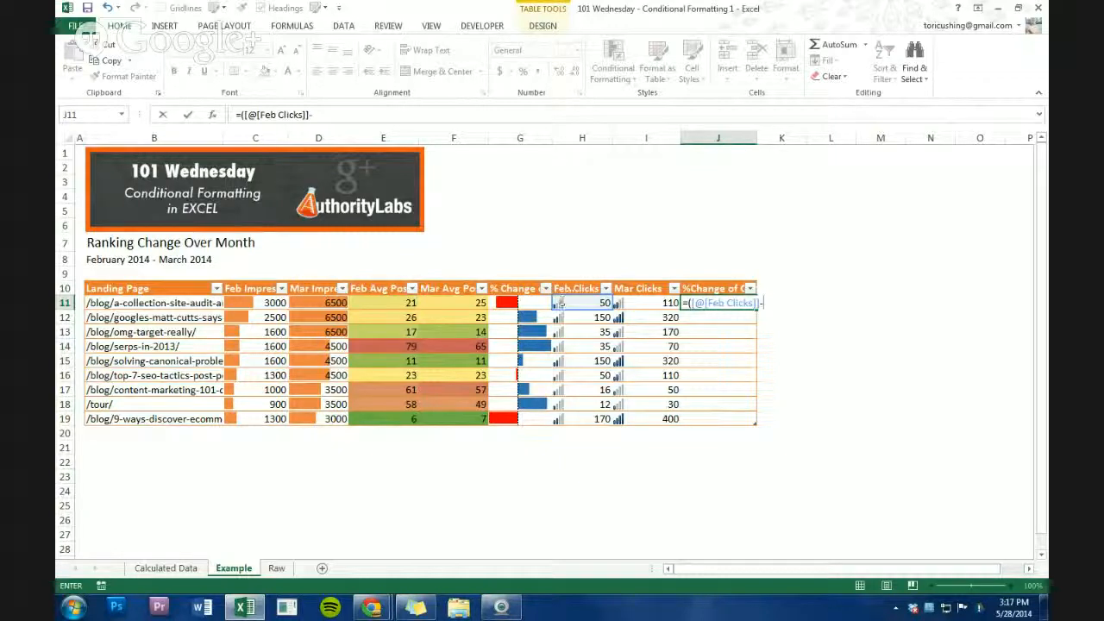
pyautogui.click(655, 303)
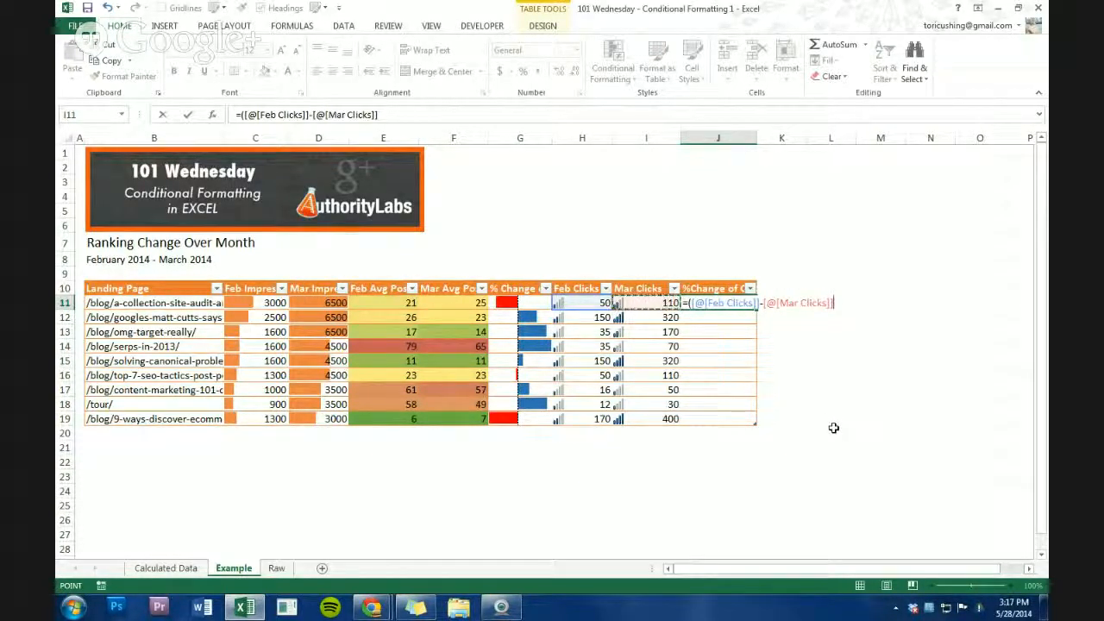
pyautogui.write(')/')
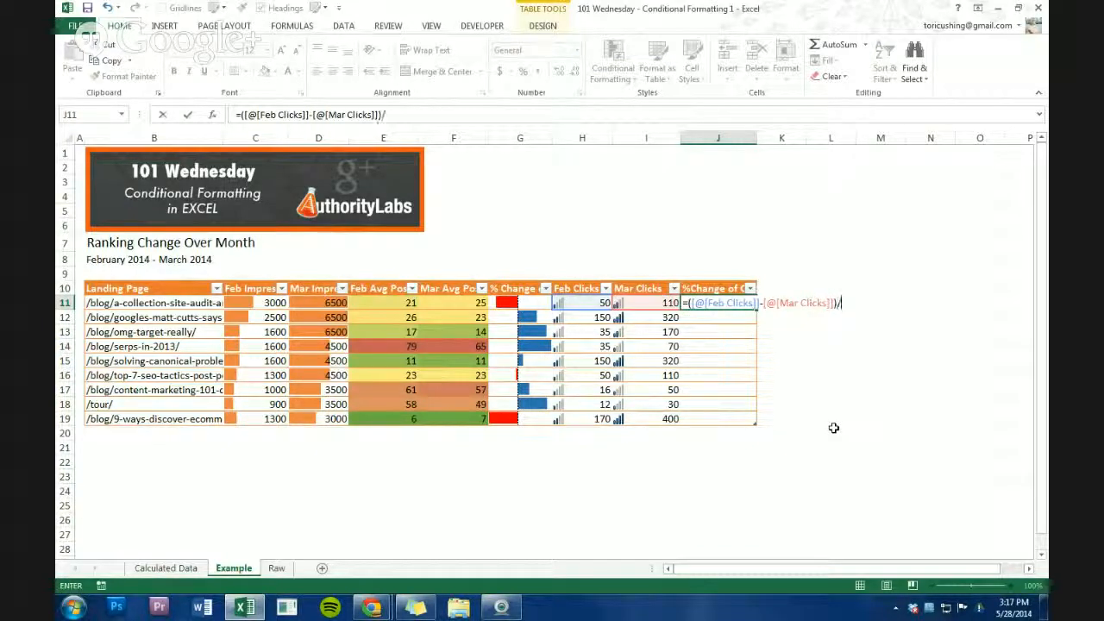
pyautogui.click(659, 302)
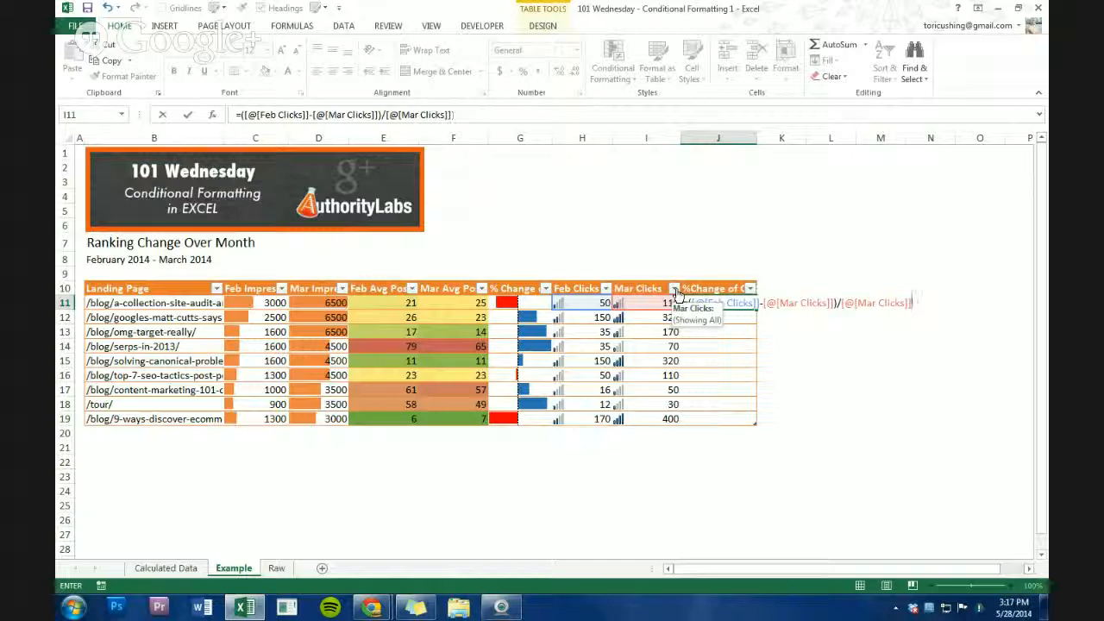
pyautogui.press('Return')
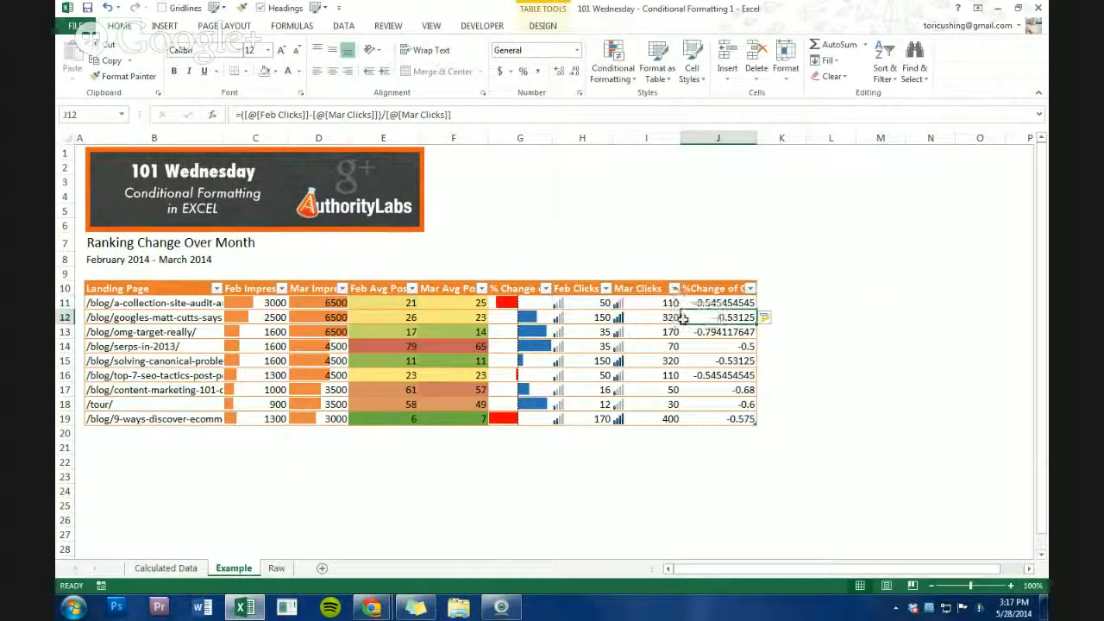
# Try selecting the clicks percent change values in J11:J19 from the column's header and by cell range.
pyautogui.click(709, 278)
pyautogui.moveTo(709, 302); pyautogui.dragTo(716, 420)
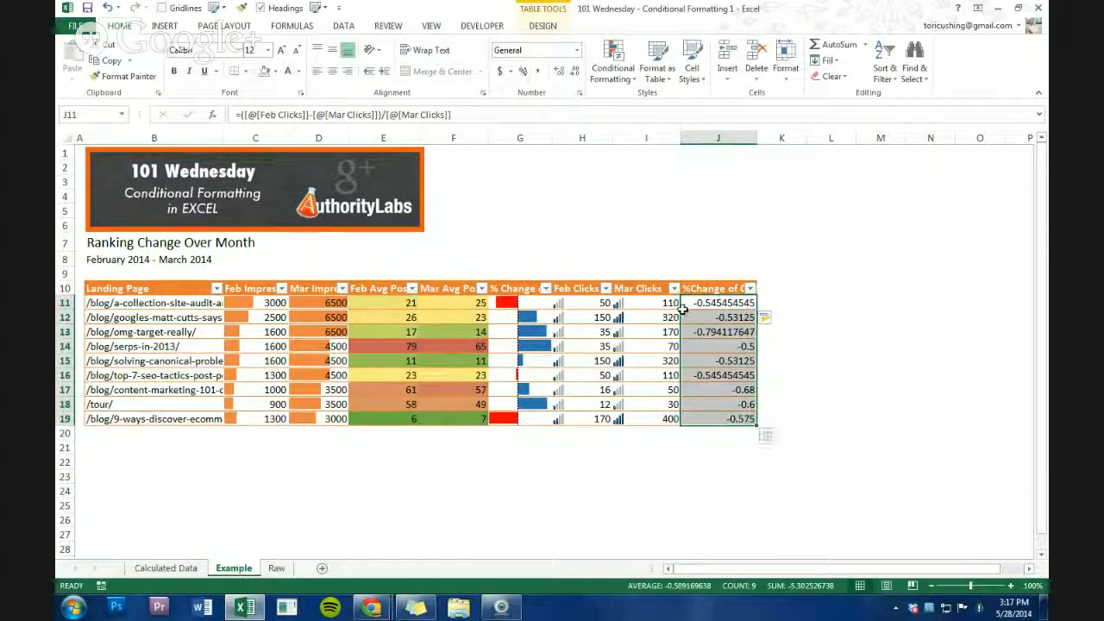
pyautogui.click(712, 280)
pyautogui.click(714, 264)
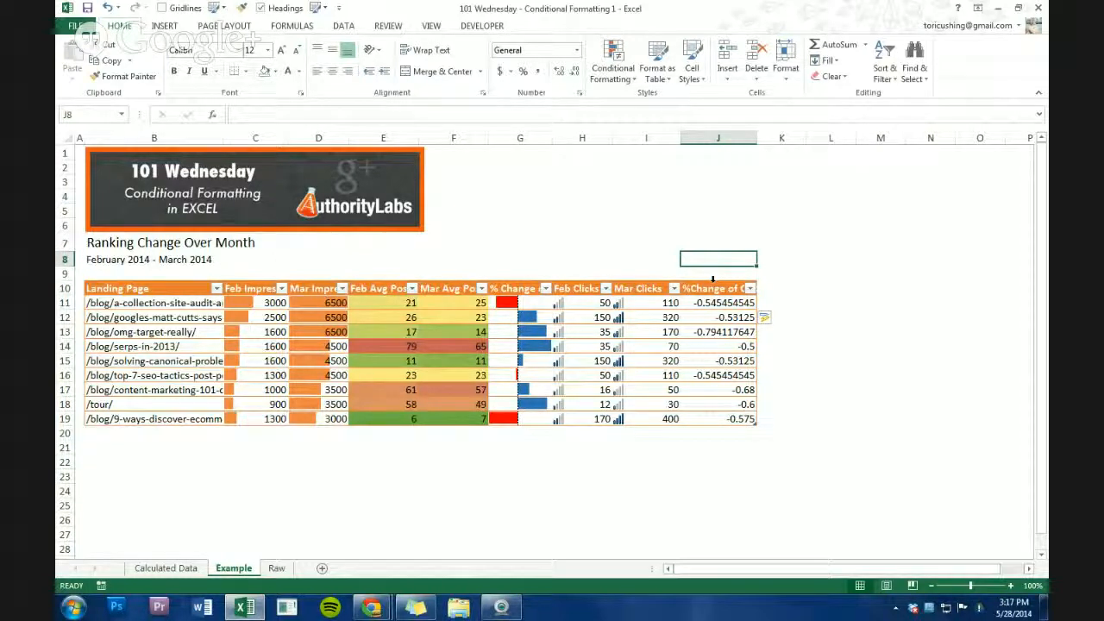
pyautogui.click(712, 278)
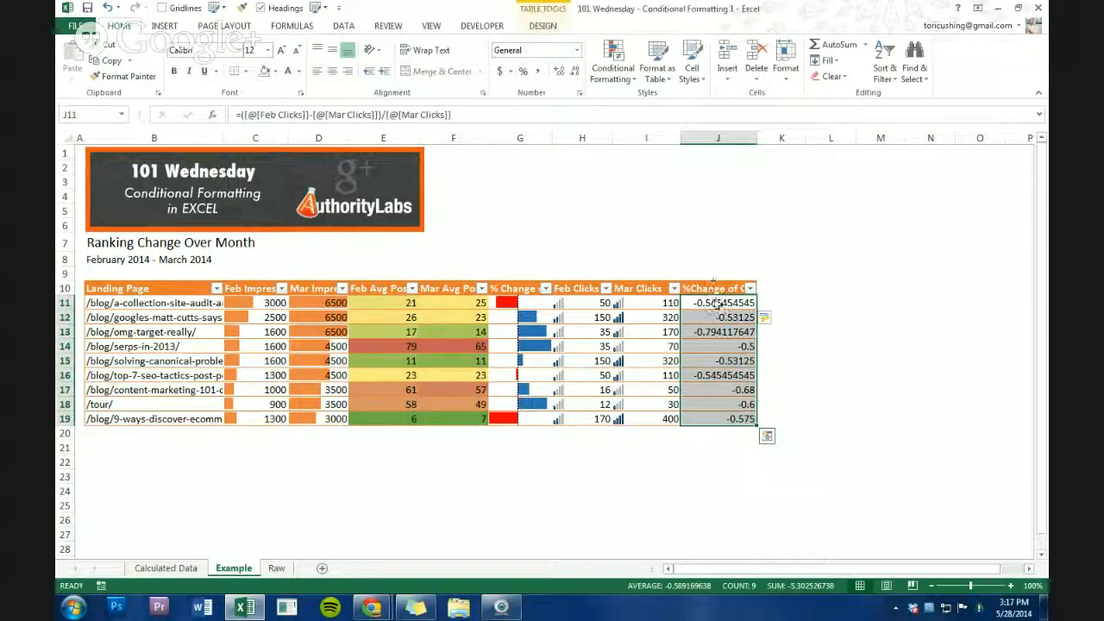
pyautogui.moveTo(725, 303); pyautogui.dragTo(710, 419)
# Format the clicks percent change values in J11:J19 as percentages with no decimal places.
pyautogui.click(703, 306)
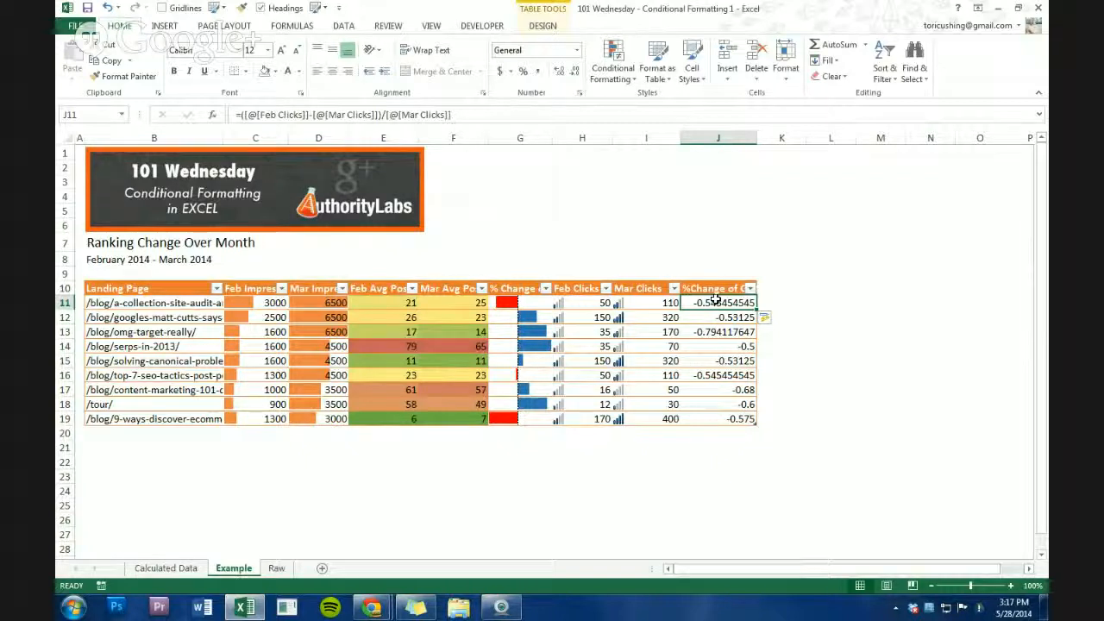
pyautogui.hotkey('ctrl', 'shift', 'Down')
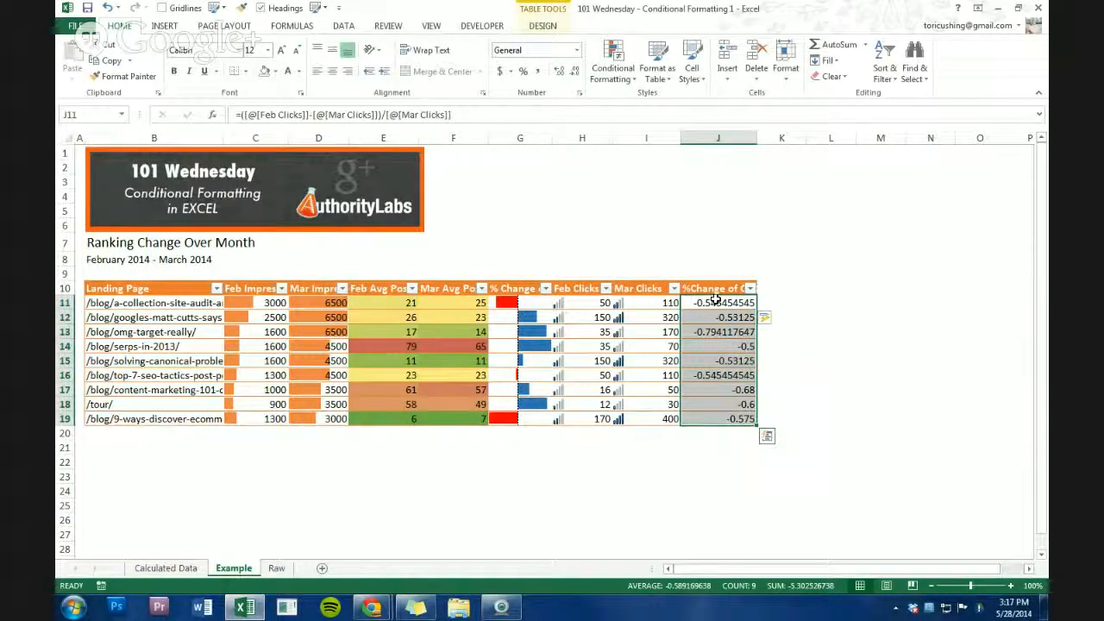
pyautogui.click(574, 52)
pyautogui.click(576, 50)
pyautogui.click(542, 289)
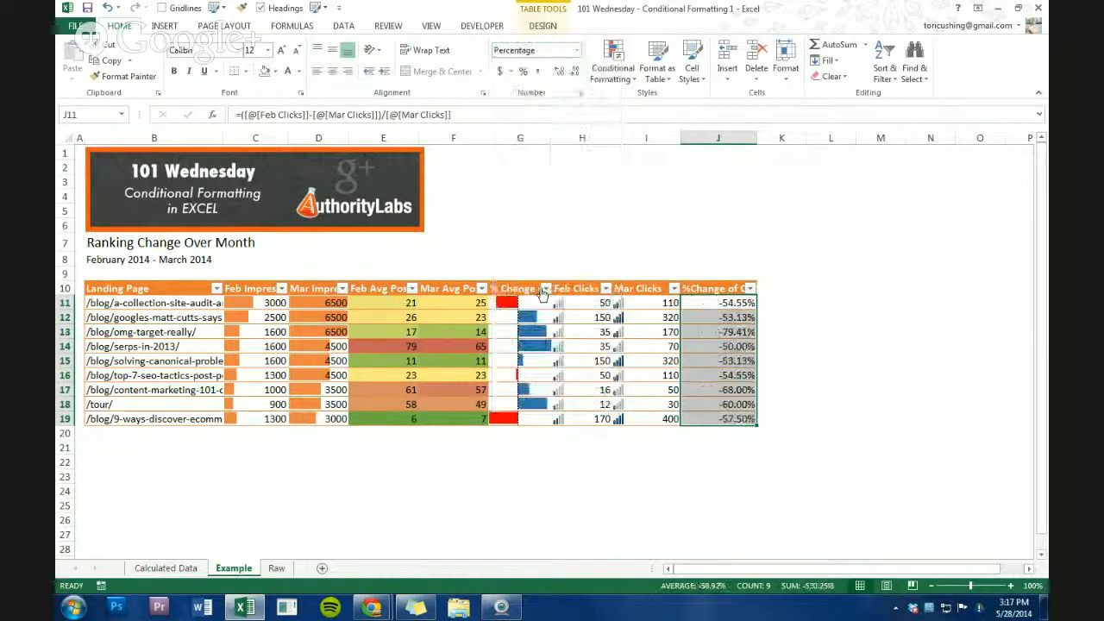
pyautogui.click(575, 76)
pyautogui.click(575, 76)
pyautogui.click(721, 360)
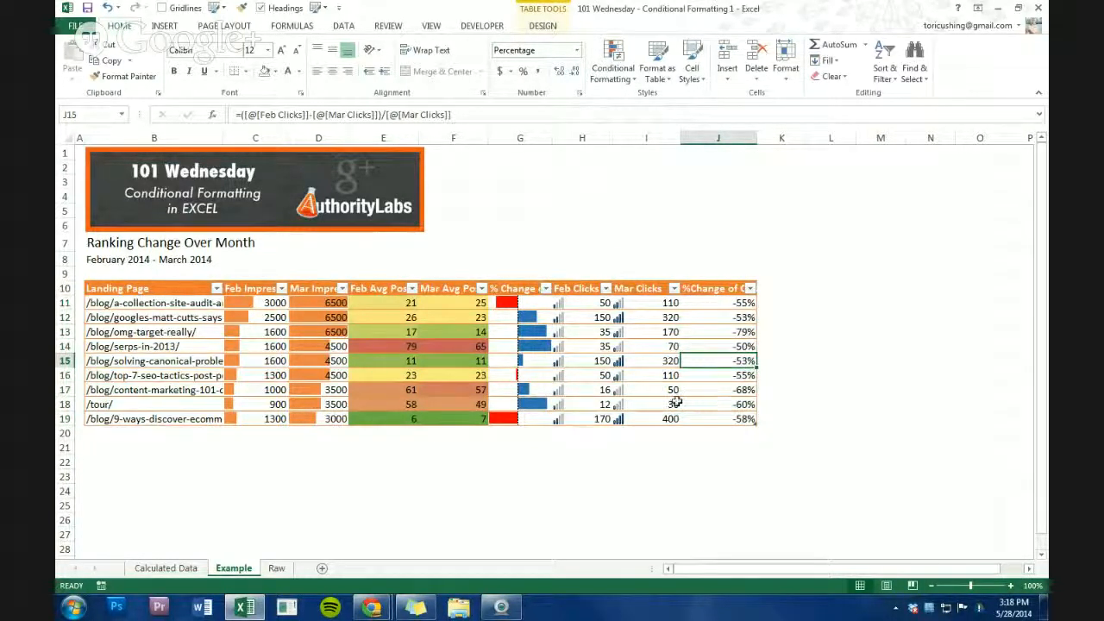
# Check the icons on the Calculated Data sheet and apply the three-triangle directional icon set to J11:J19 on Example.
pyautogui.click(175, 569)
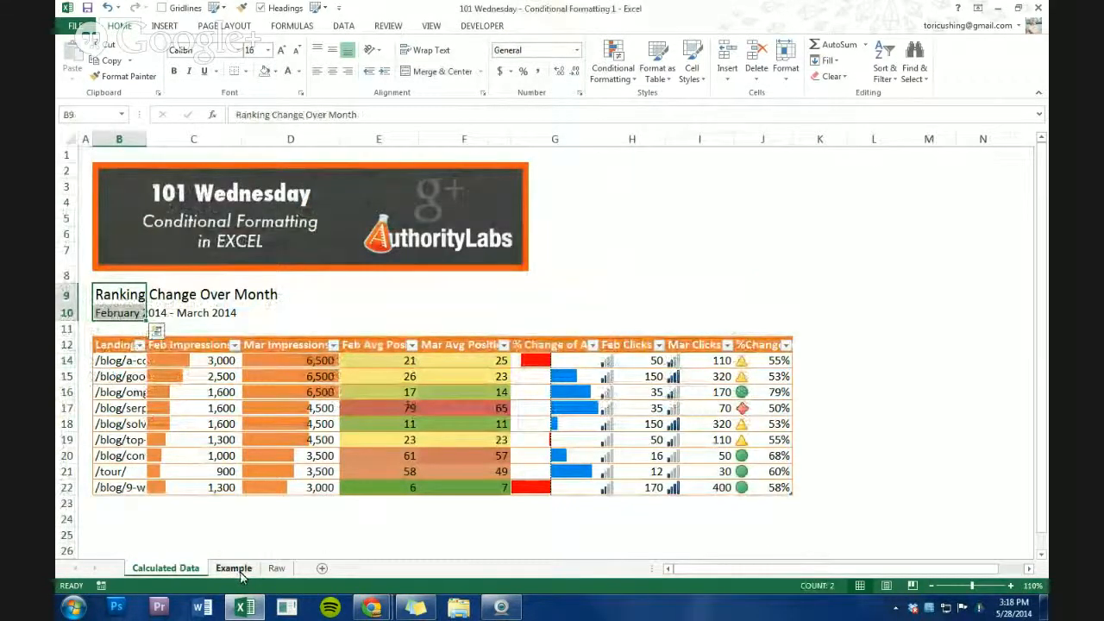
pyautogui.click(241, 573)
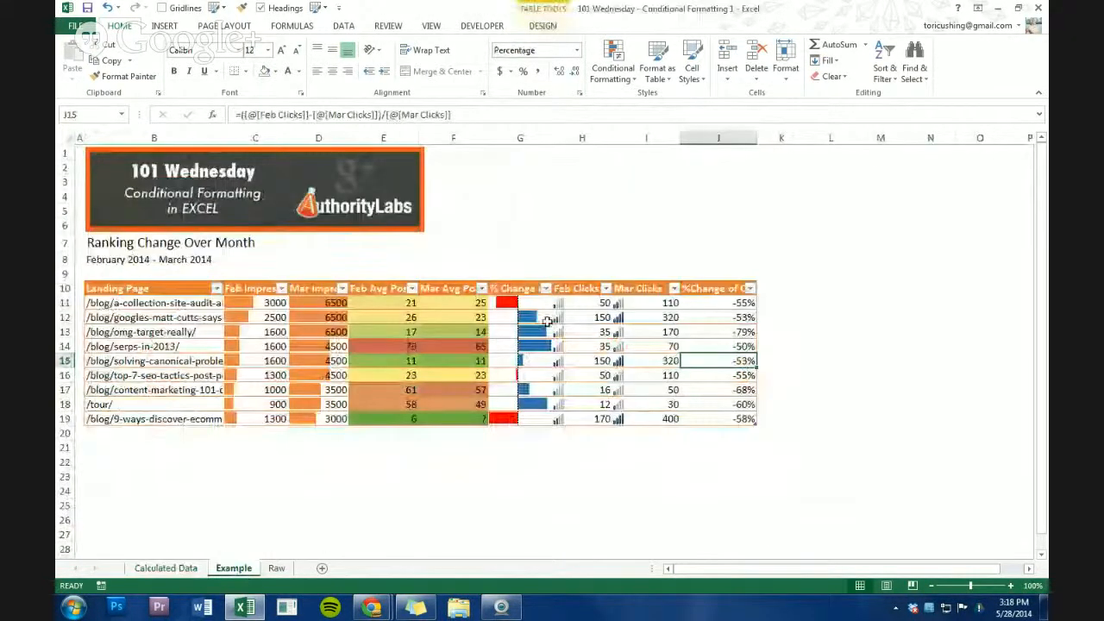
pyautogui.click(726, 307)
pyautogui.moveTo(700, 302); pyautogui.dragTo(717, 419)
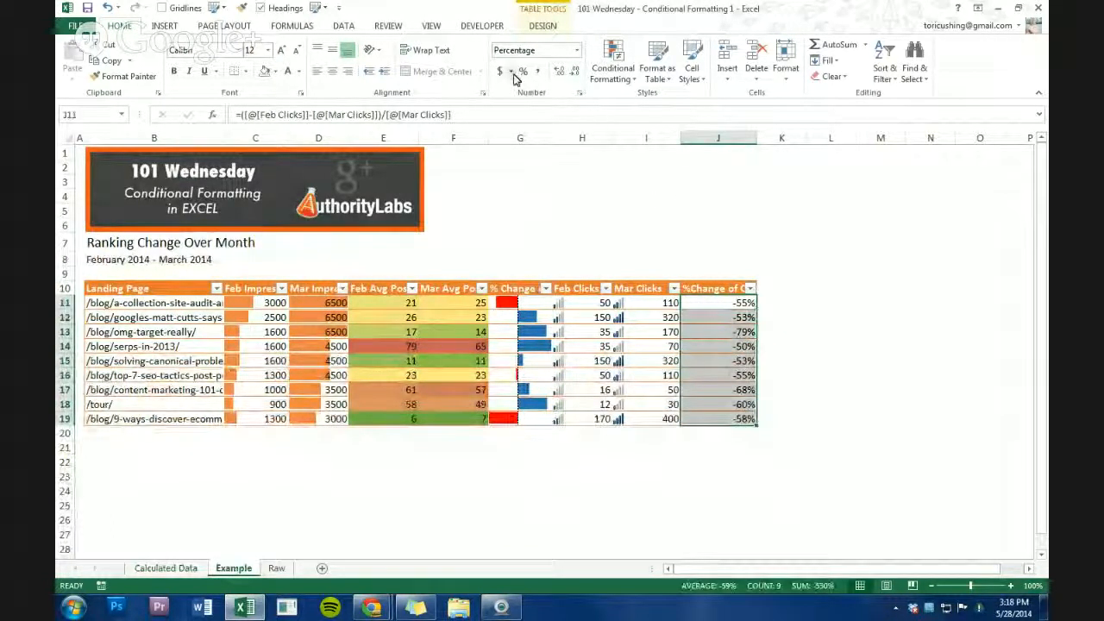
pyautogui.click(612, 65)
pyautogui.moveTo(655, 235)
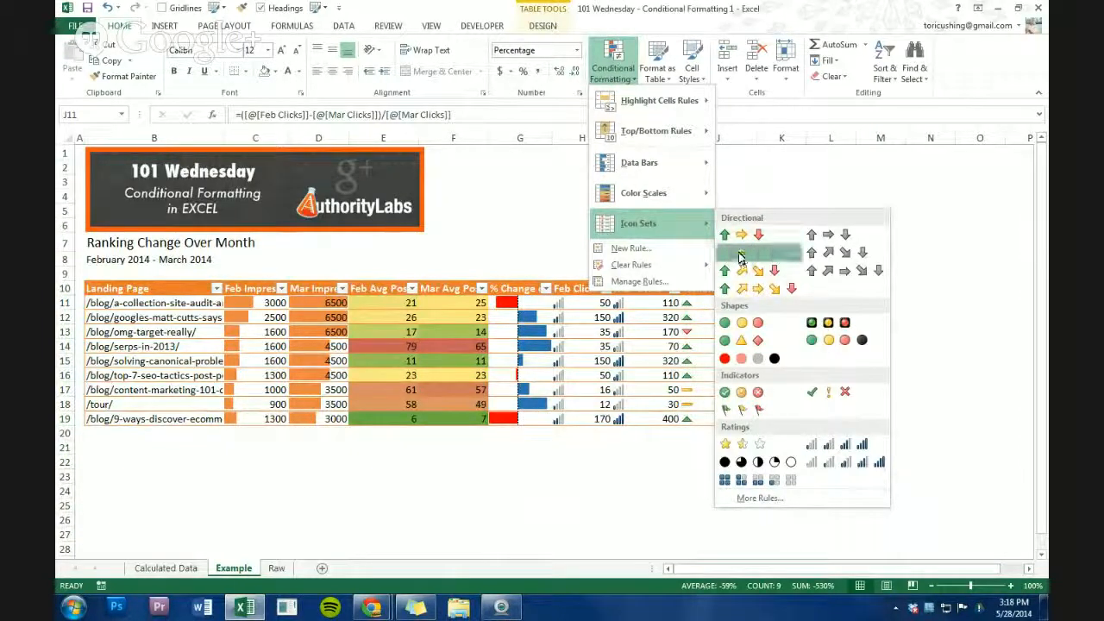
pyautogui.click(741, 251)
pyautogui.click(707, 390)
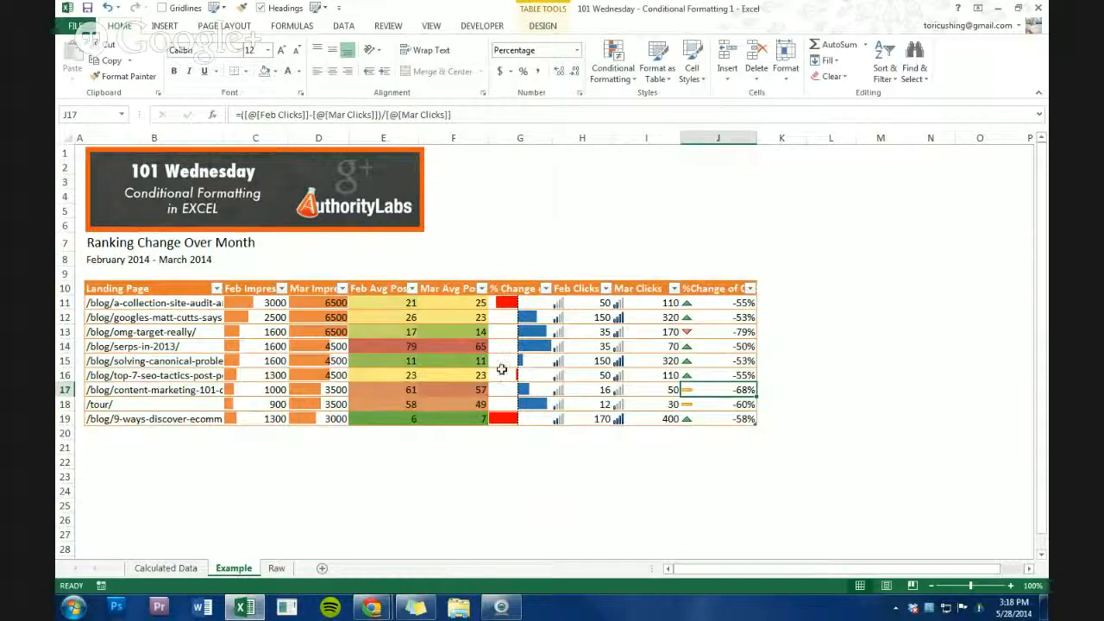
# Examine the triangle icons in column J against the clicks, position change and impressions values in the table.
pyautogui.click(655, 303)
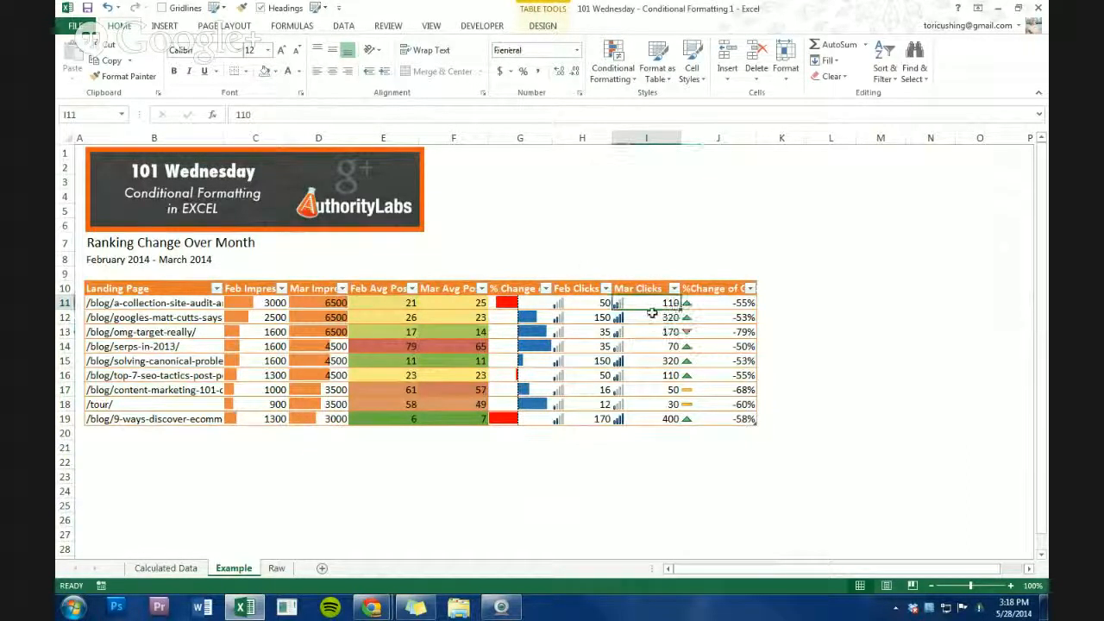
pyautogui.click(640, 345)
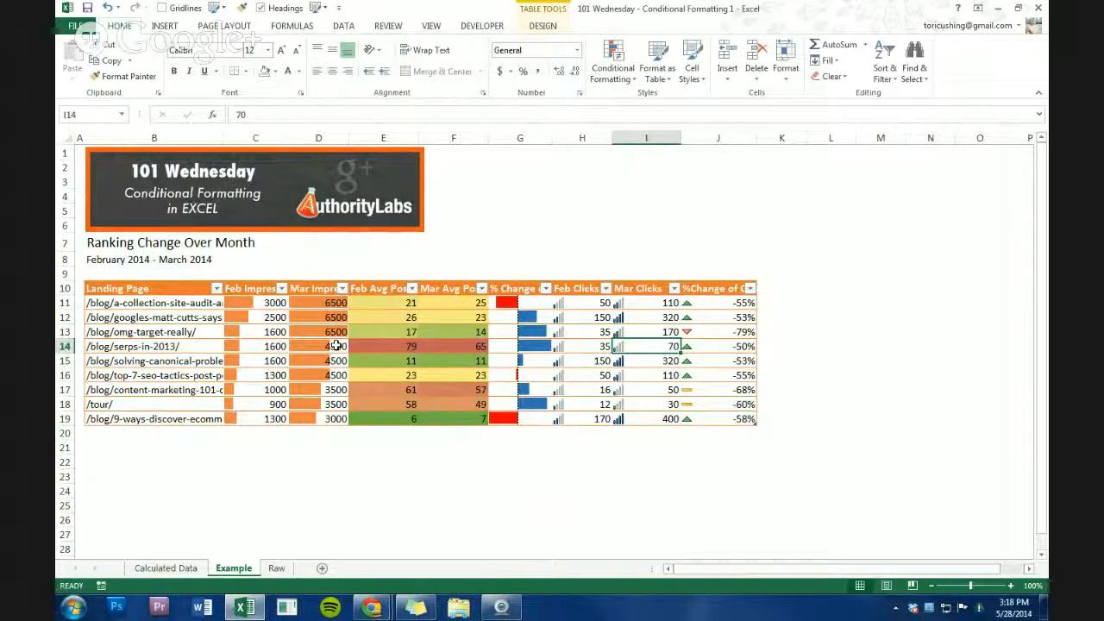
pyautogui.moveTo(274, 331)
pyautogui.mouseDown()
pyautogui.moveTo(707, 379)
pyautogui.moveTo(733, 419)
pyautogui.mouseUp()
pyautogui.click(730, 402)
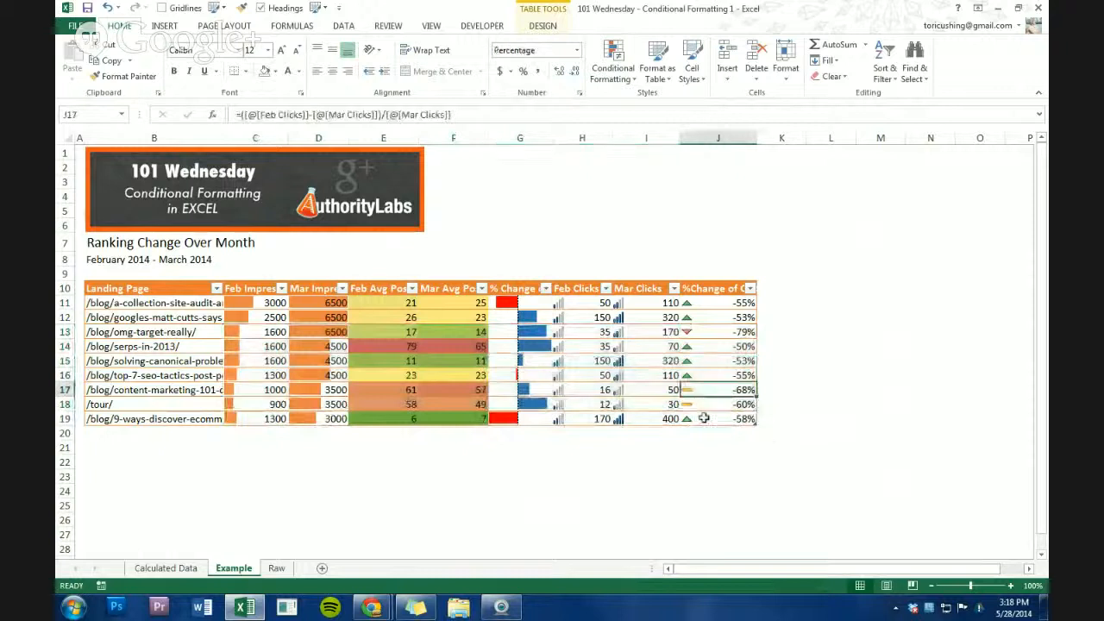
pyautogui.click(556, 393)
pyautogui.click(549, 392)
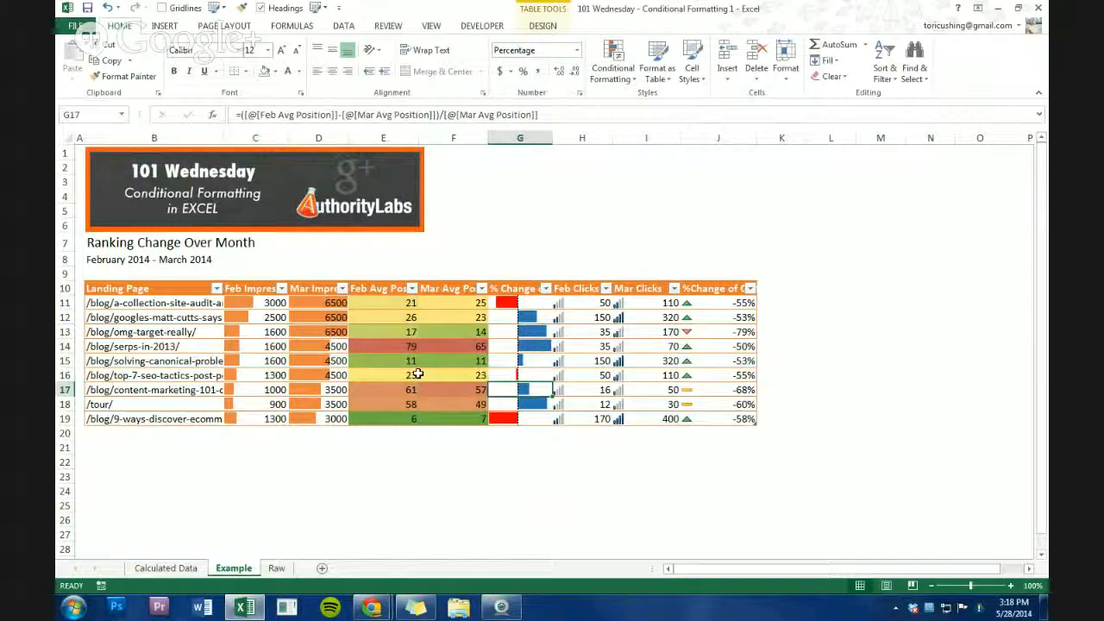
pyautogui.click(341, 316)
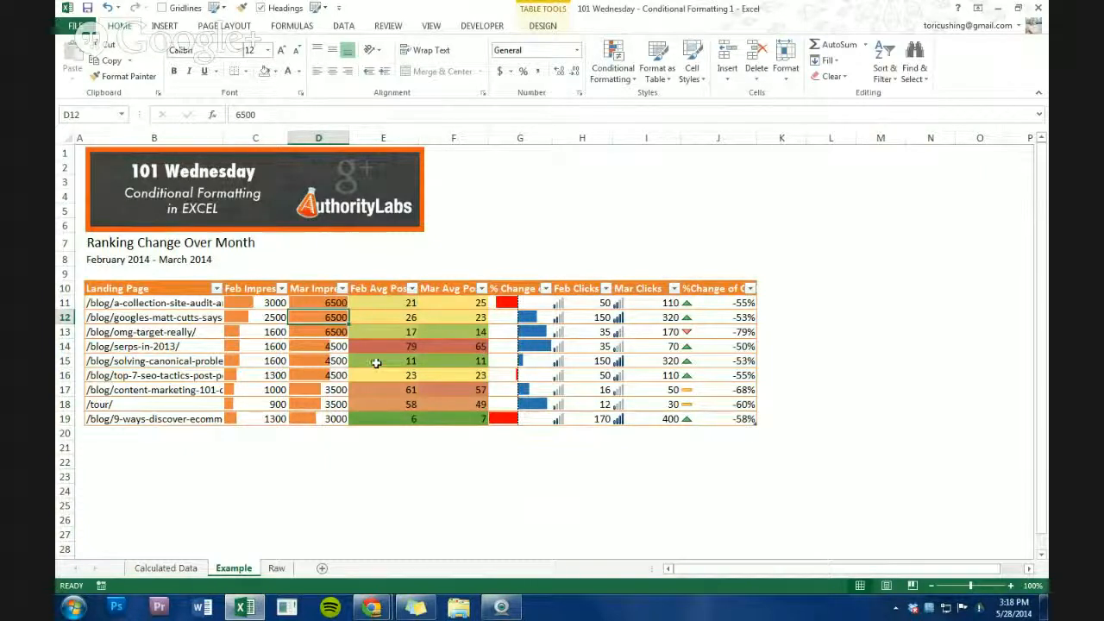
# Examine the formatting of the position change, March impressions, average position and clicks columns on Example, and compare it with the Calculated Data sheet.
pyautogui.moveTo(505, 316); pyautogui.dragTo(506, 418)
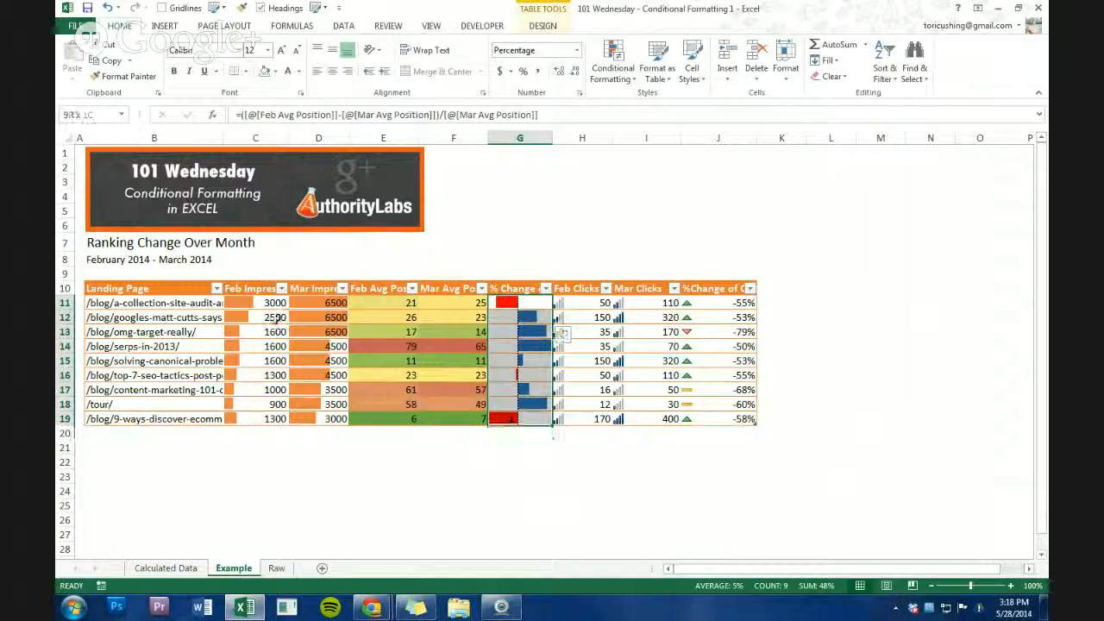
pyautogui.moveTo(297, 303); pyautogui.dragTo(301, 415)
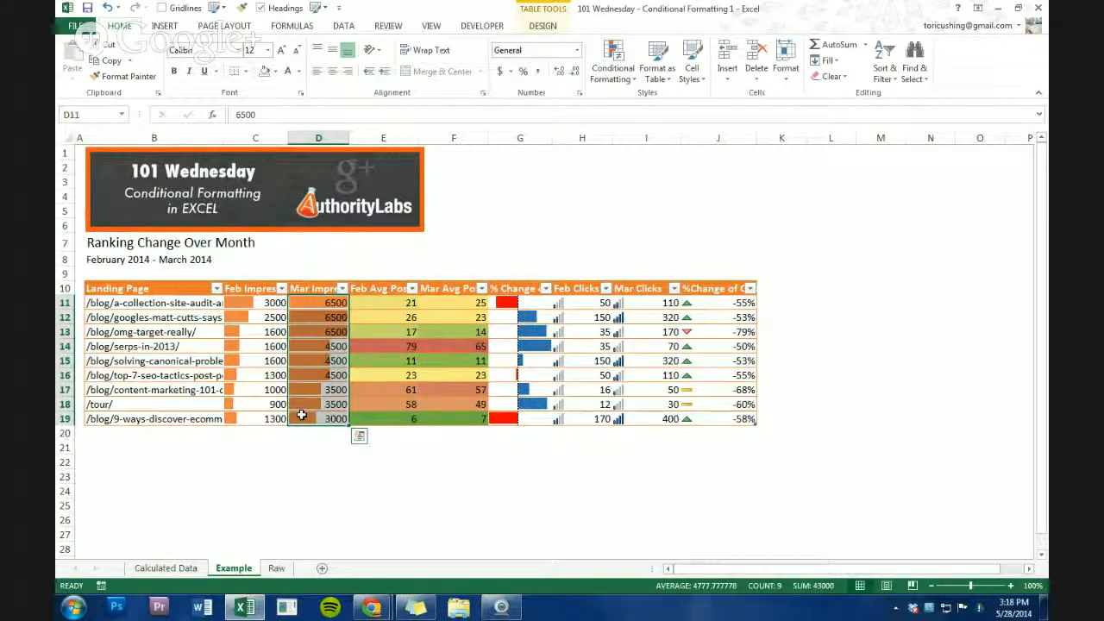
pyautogui.click(400, 361)
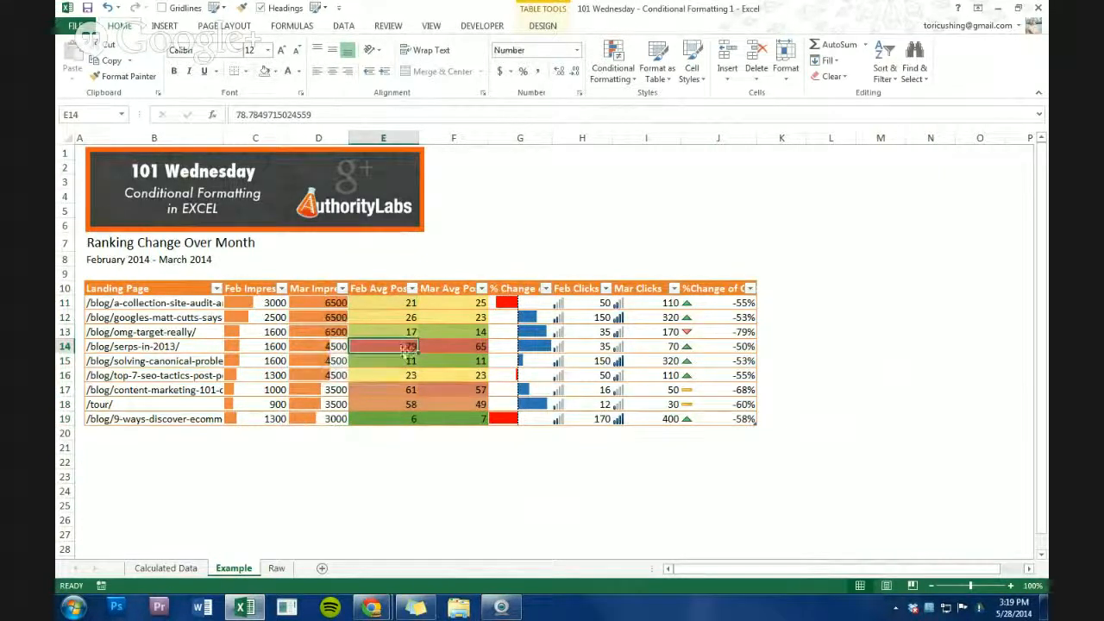
pyautogui.click(599, 382)
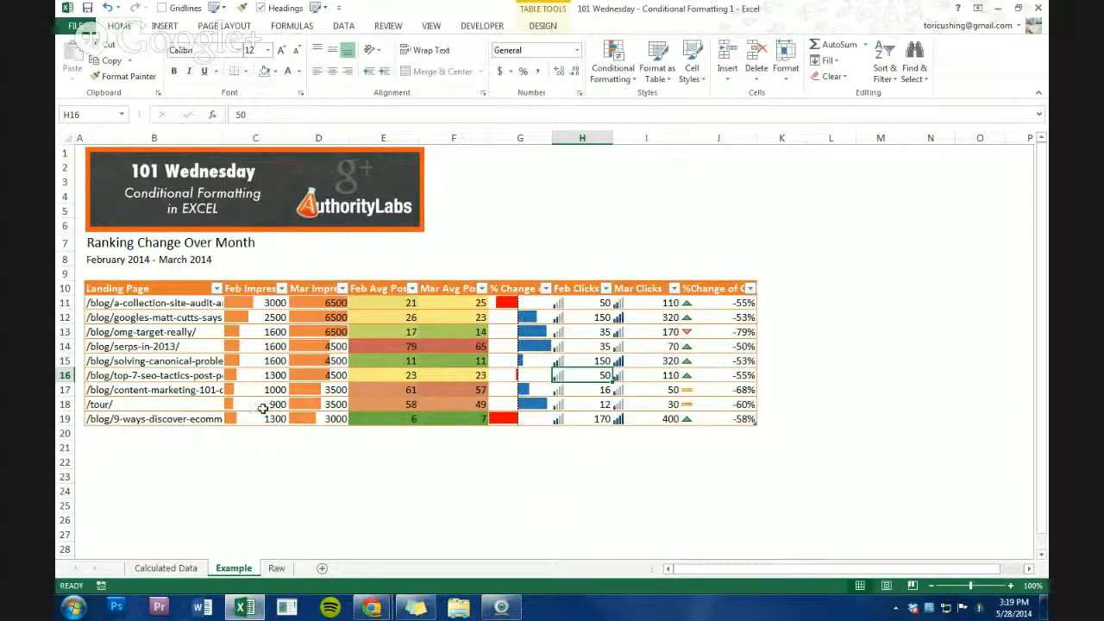
pyautogui.click(166, 567)
pyautogui.click(508, 422)
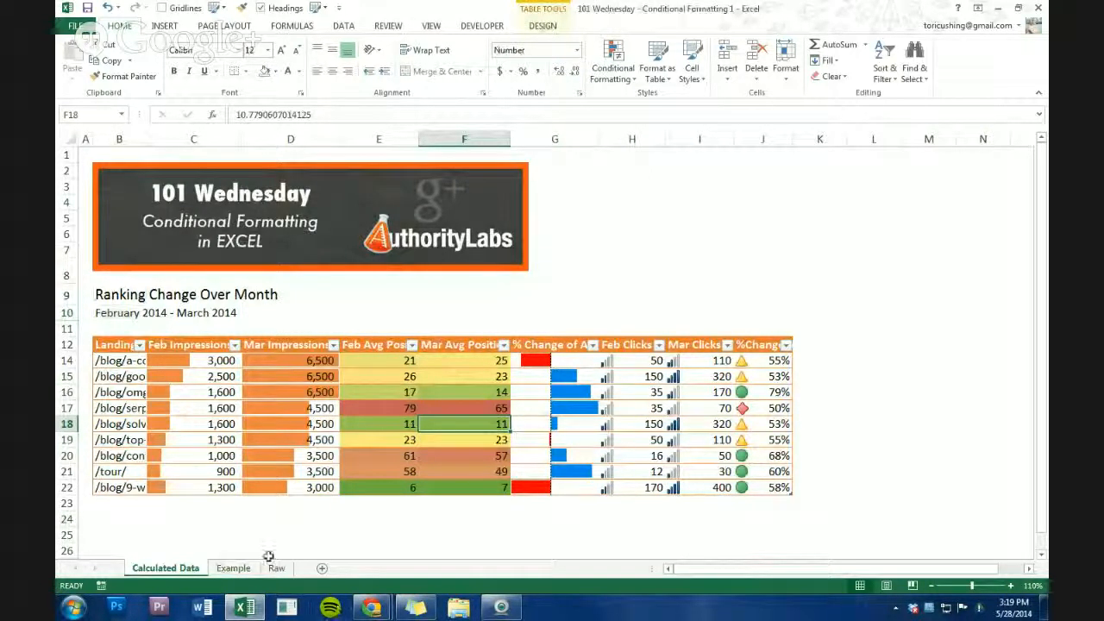
# Switch from Excel to the Google+ Hangouts window in Chrome.
pyautogui.moveTo(371, 608)
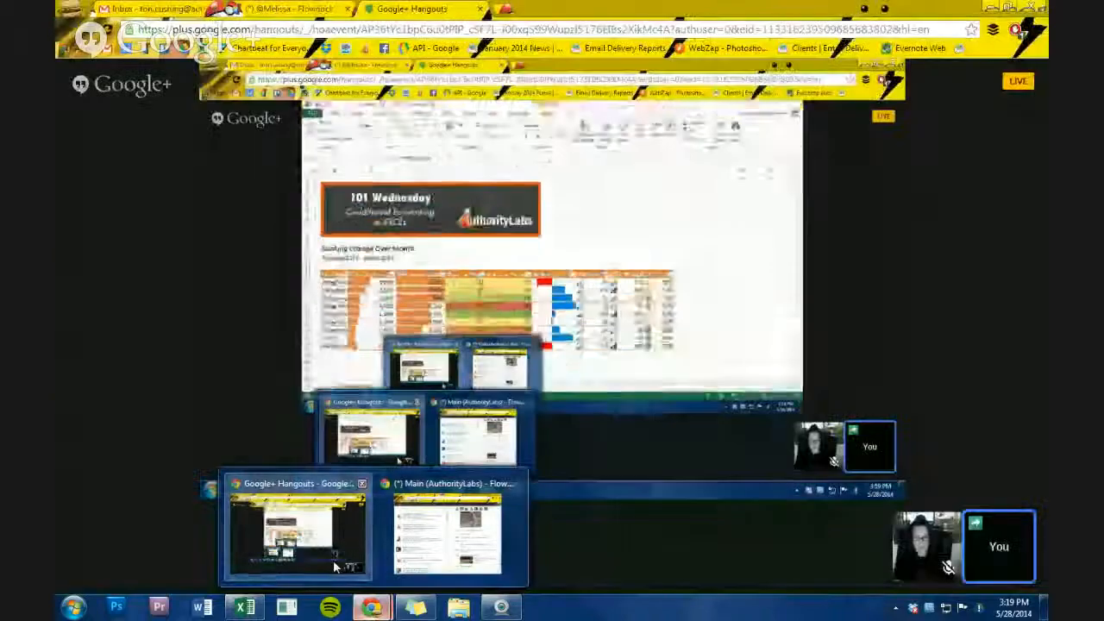
pyautogui.click(336, 567)
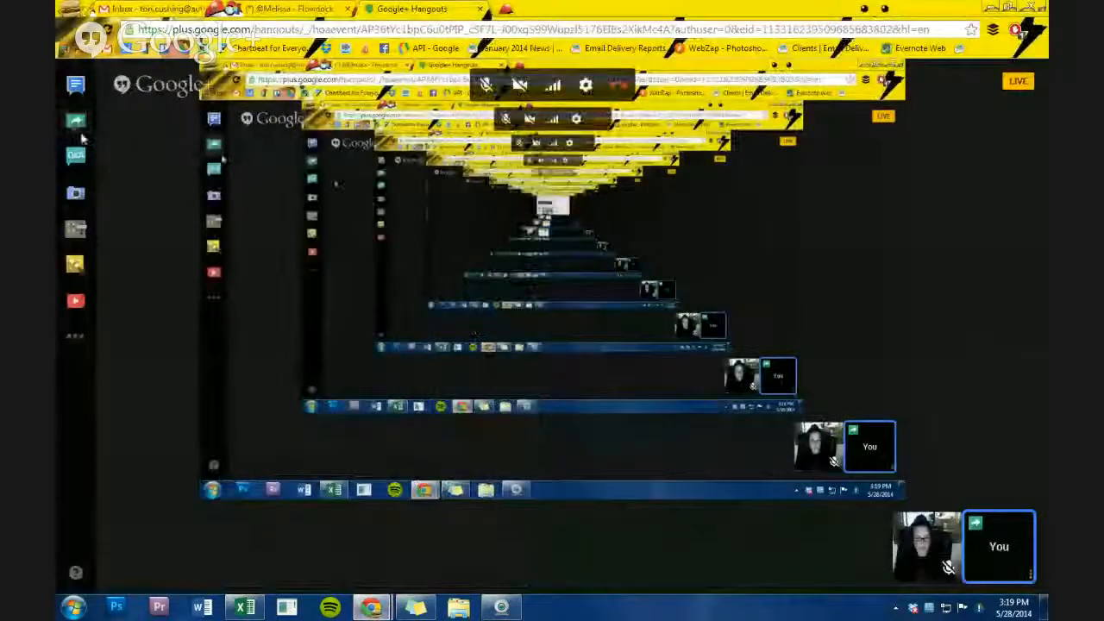